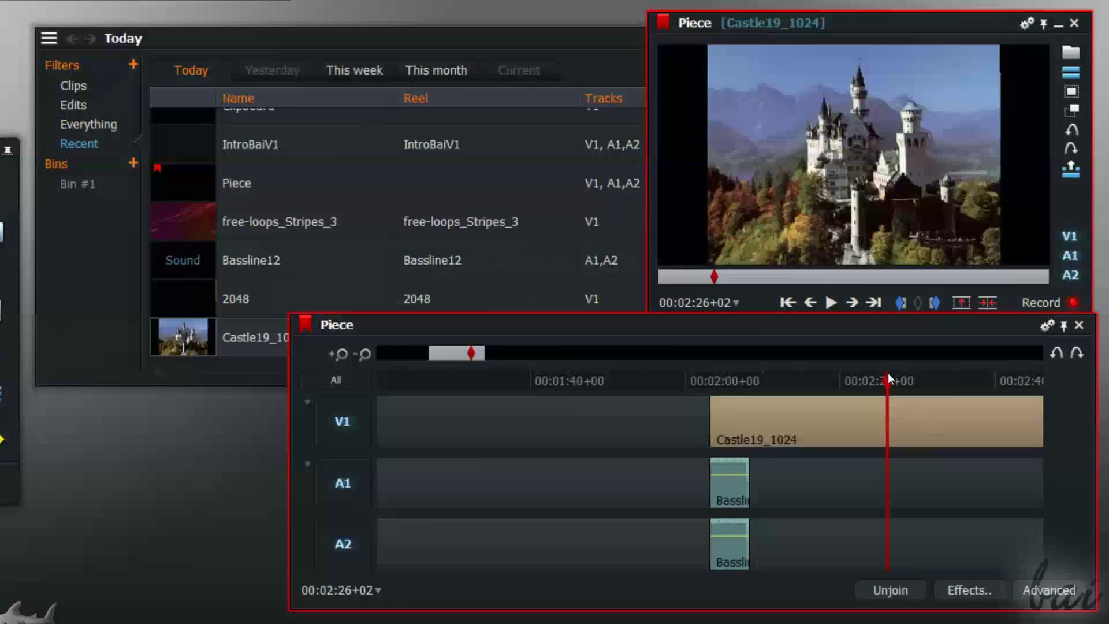
- Launch Lightworks 12.0 and let it load until the Projects Browser lists Test and Tut
drag(933, 425, 423, 463)
click(661, 380)
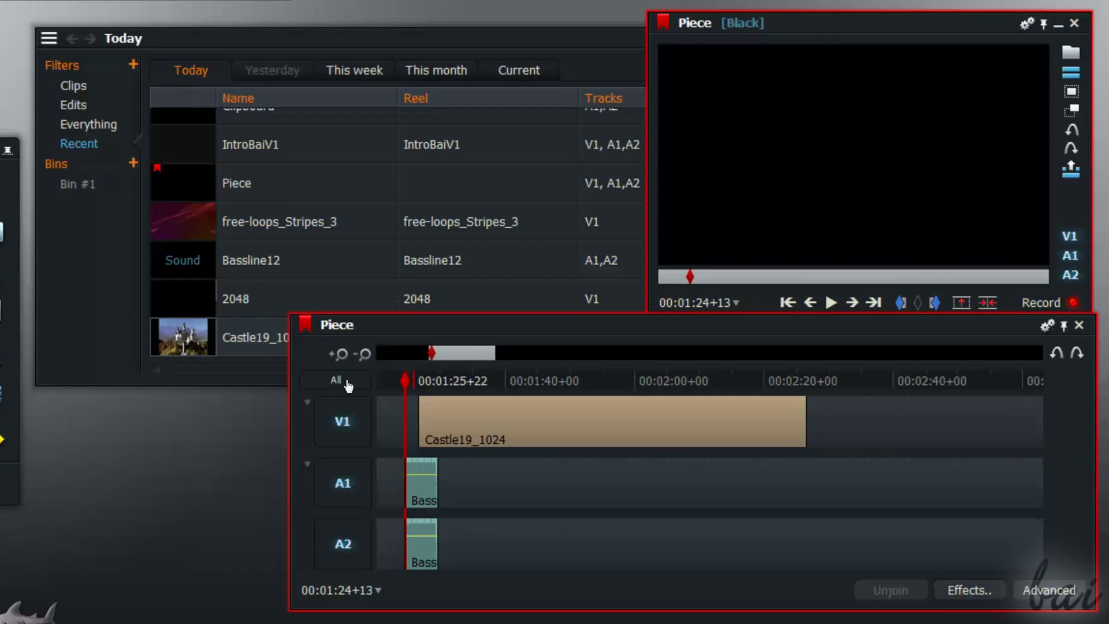
key(Left)
key(Left)
key(Left)
key(Left)
key(Left)
key(Left)
key(Left)
key(Left)
key(Left)
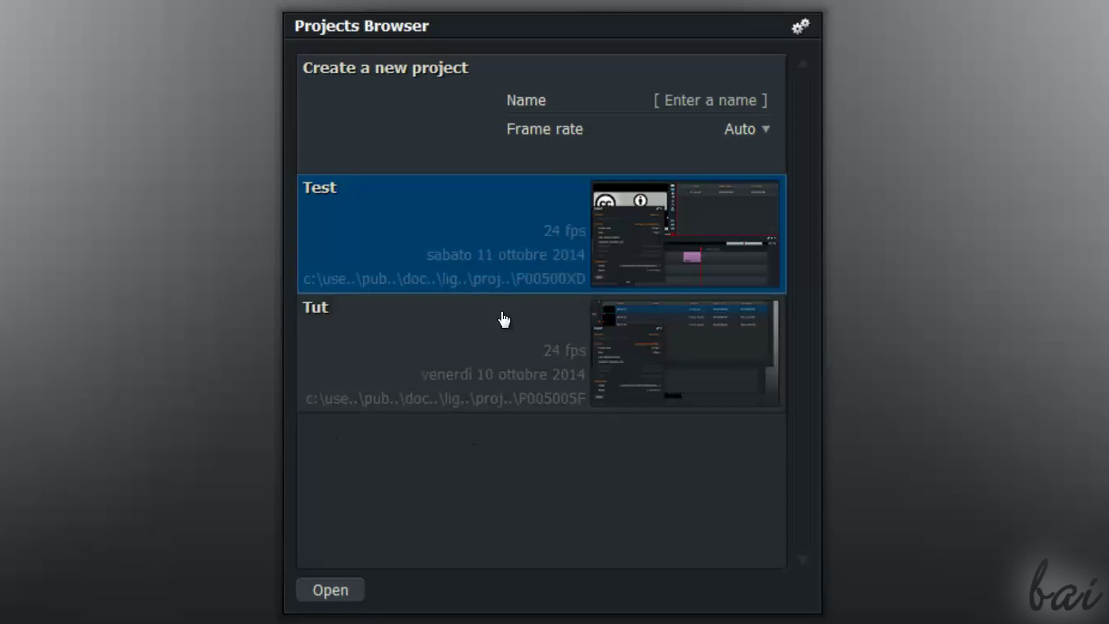
- Look through the existing Tut and Test projects in the Projects Browser
click(431, 349)
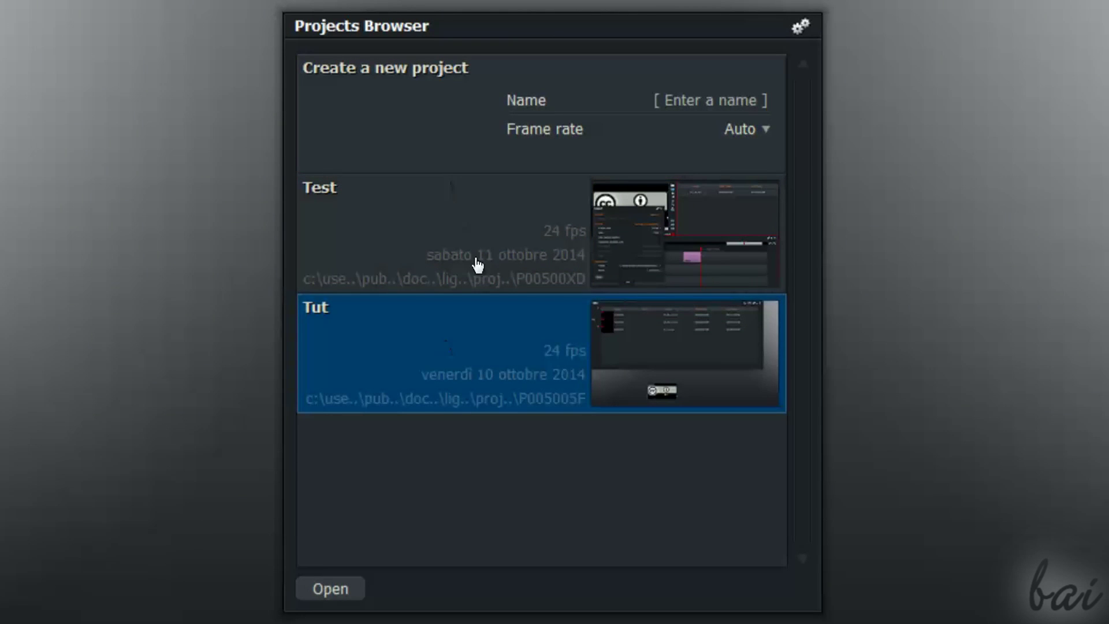
click(507, 251)
click(526, 364)
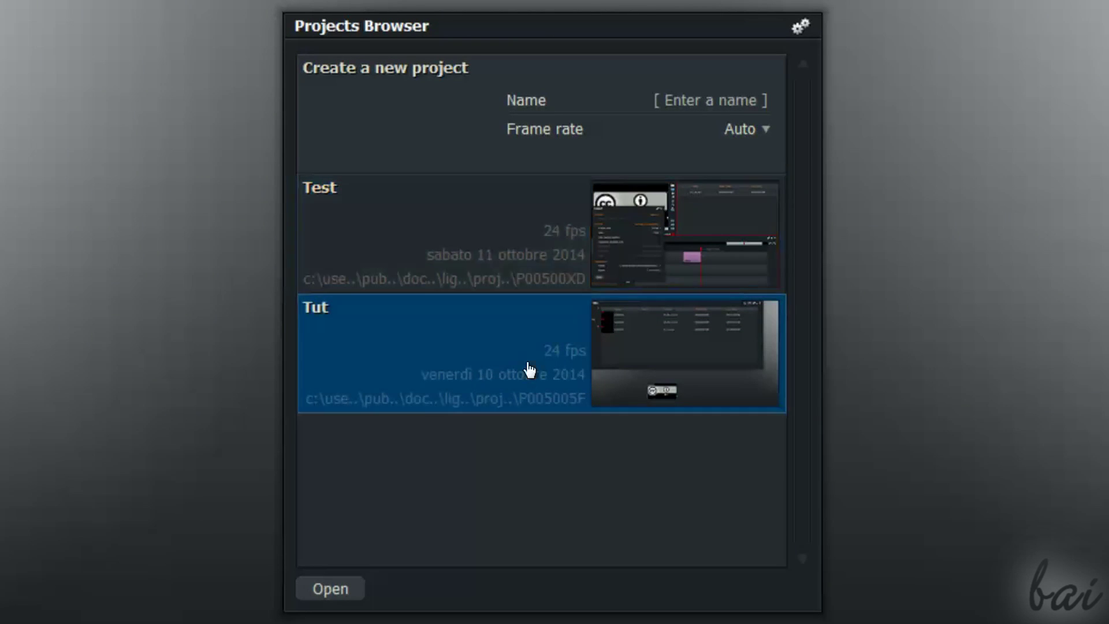
click(500, 250)
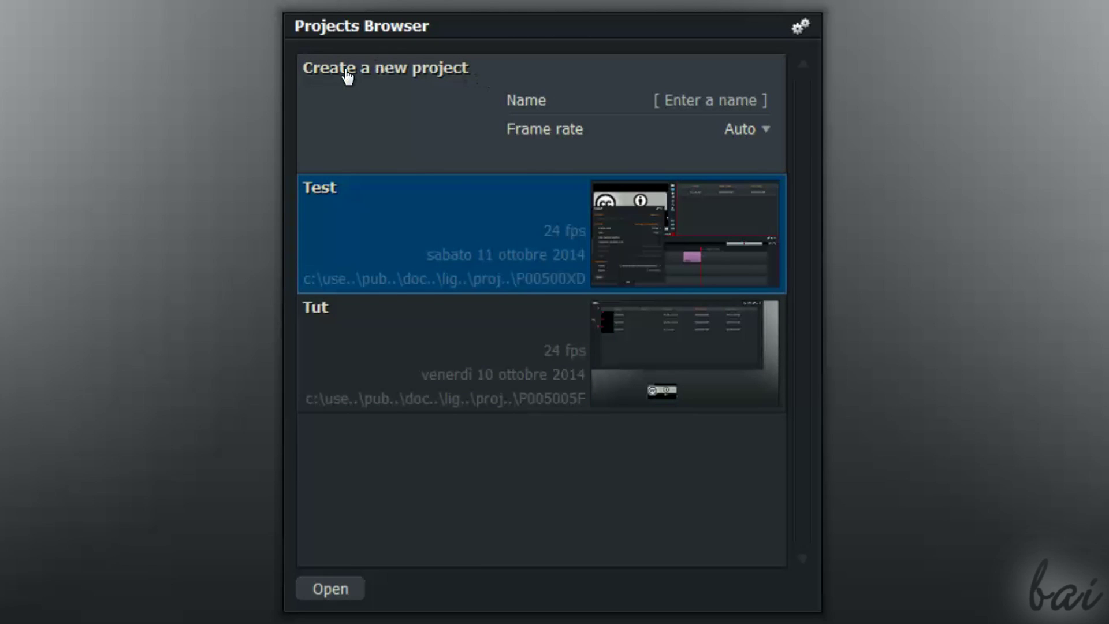
- Create a new project named 'Project'
click(682, 107)
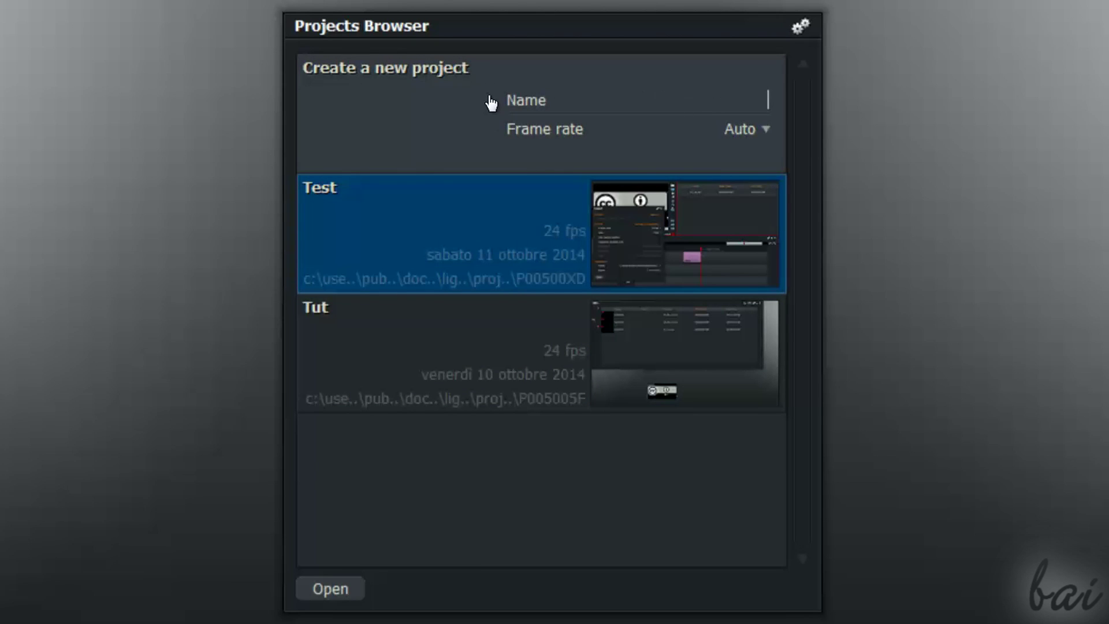
text(Project)
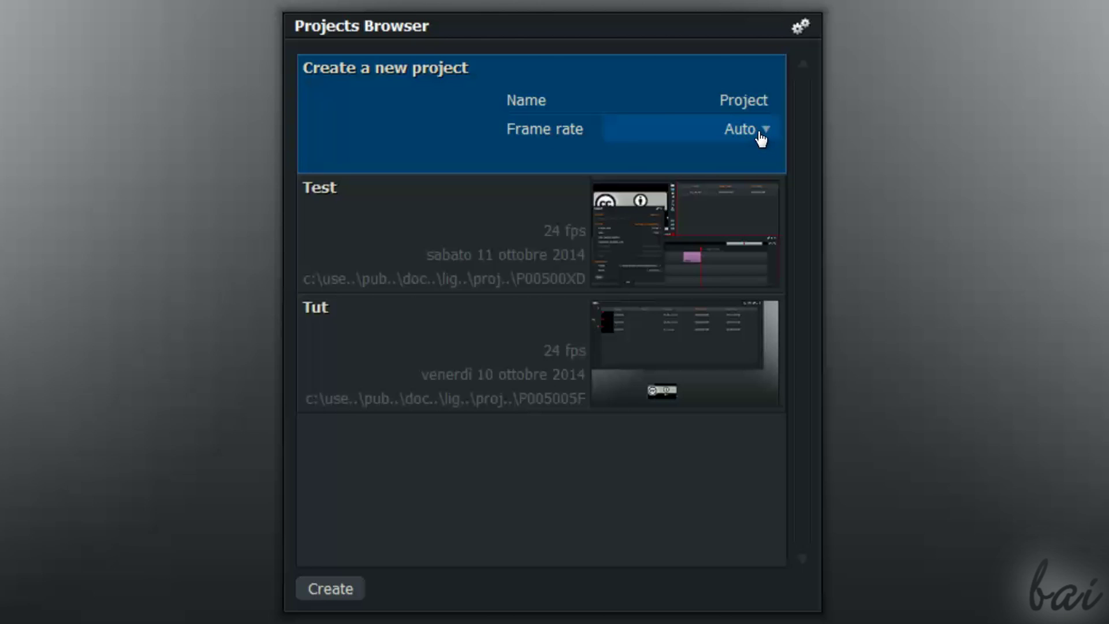
click(346, 595)
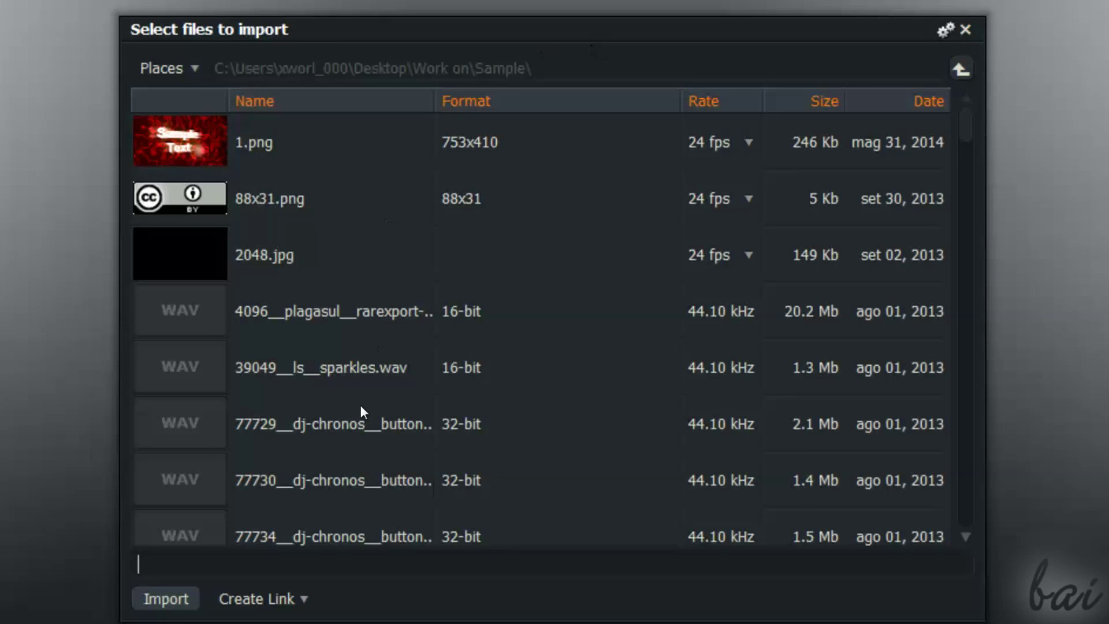
- Import only Castle19_1024.jpg from the Sample folder as a V1 clip
scroll(431, 340, down, 5)
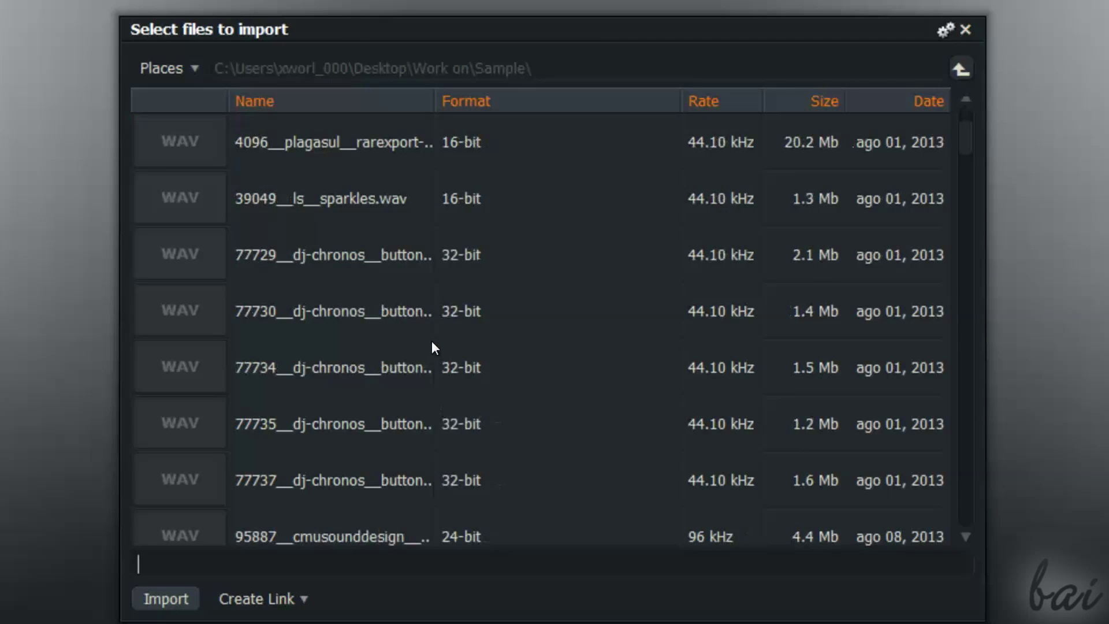
scroll(431, 342, down, 1)
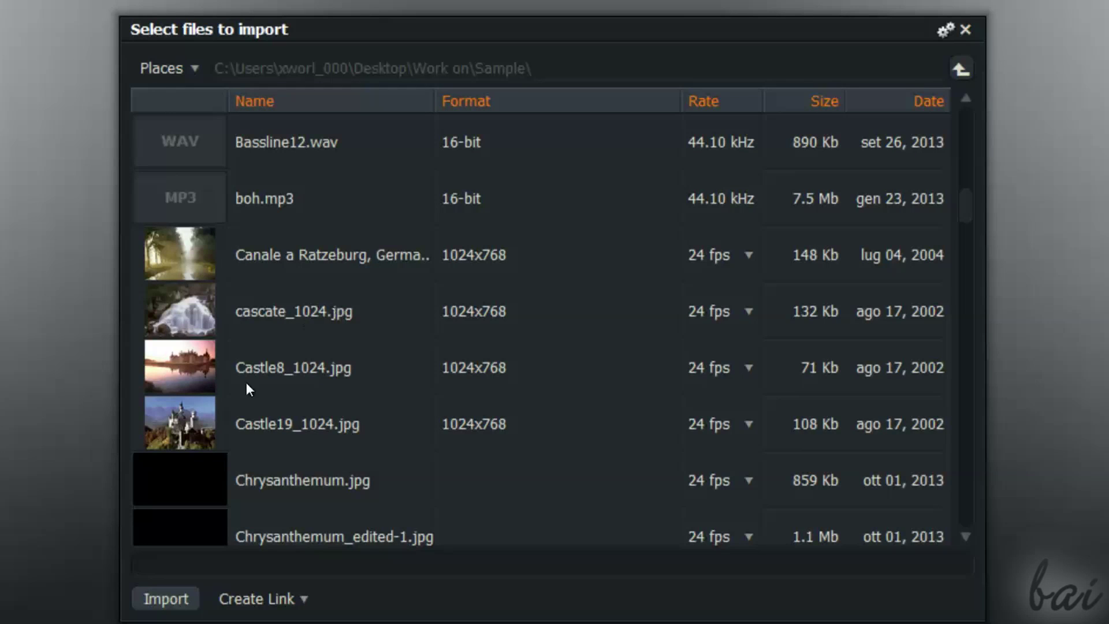
click(298, 424)
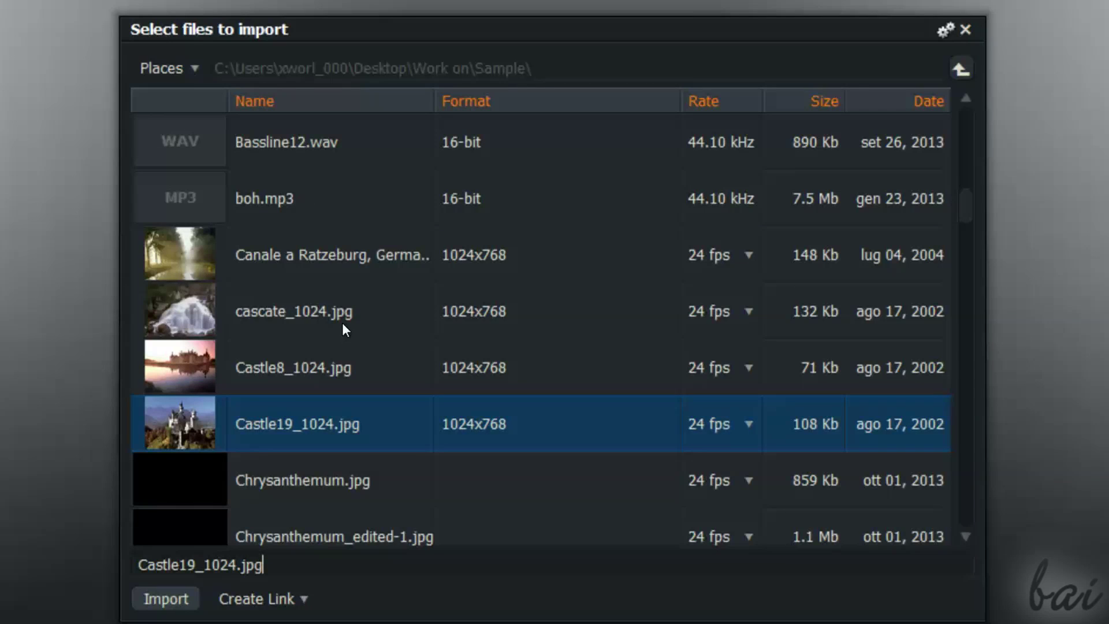
shift+click(318, 371)
shift+click(397, 296)
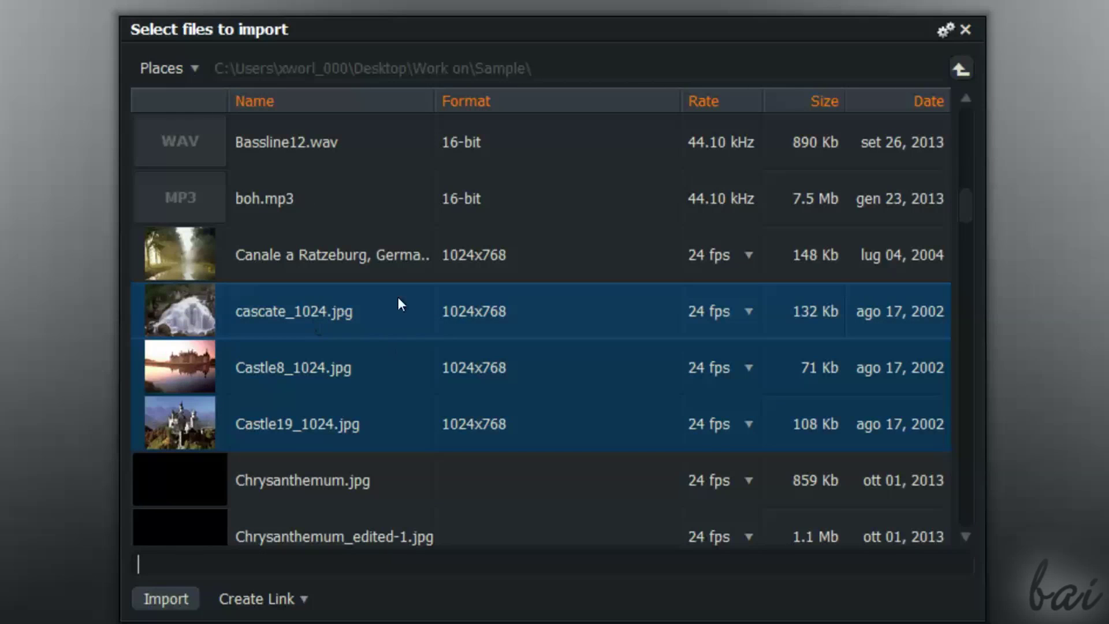
ctrl+click(335, 369)
ctrl+click(331, 315)
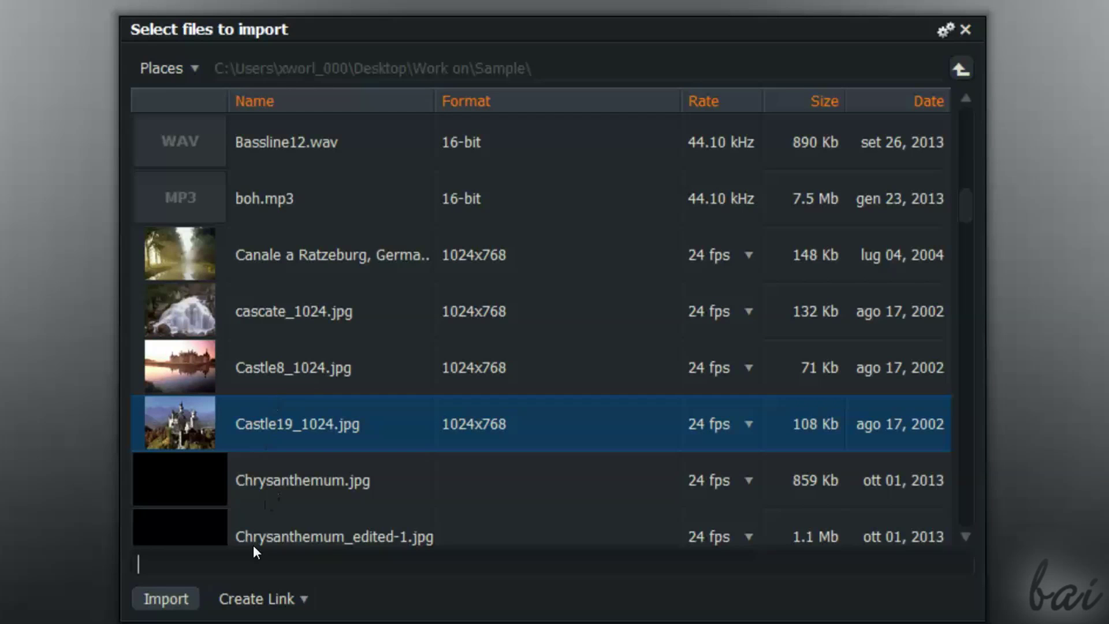
click(183, 603)
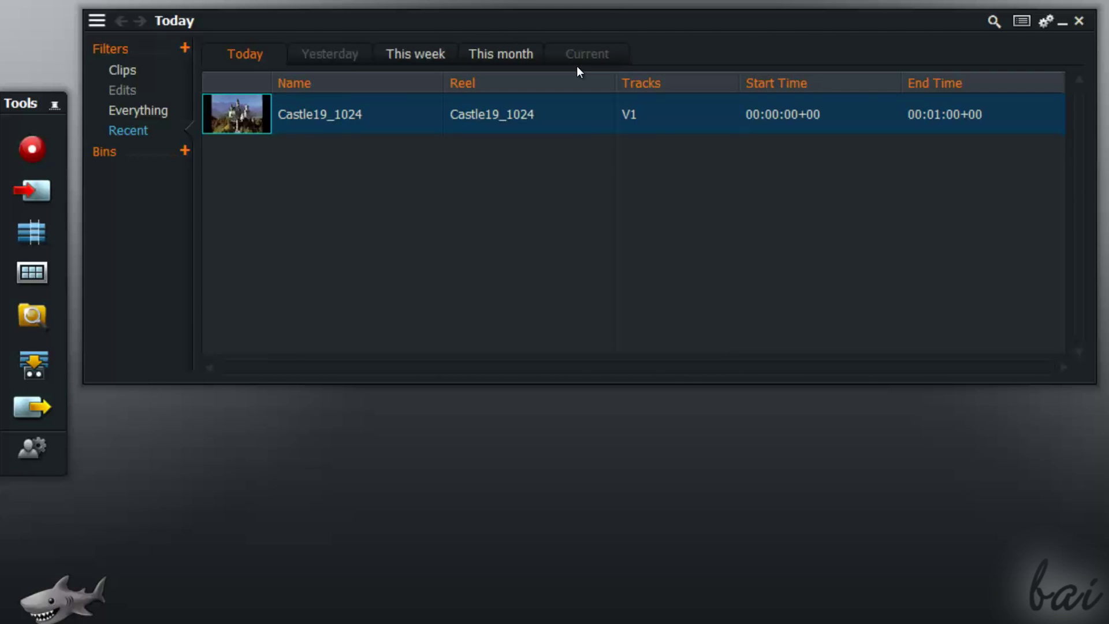
- Import the Bassline12.wav audio file into the project
click(45, 198)
scroll(403, 303, down, 3)
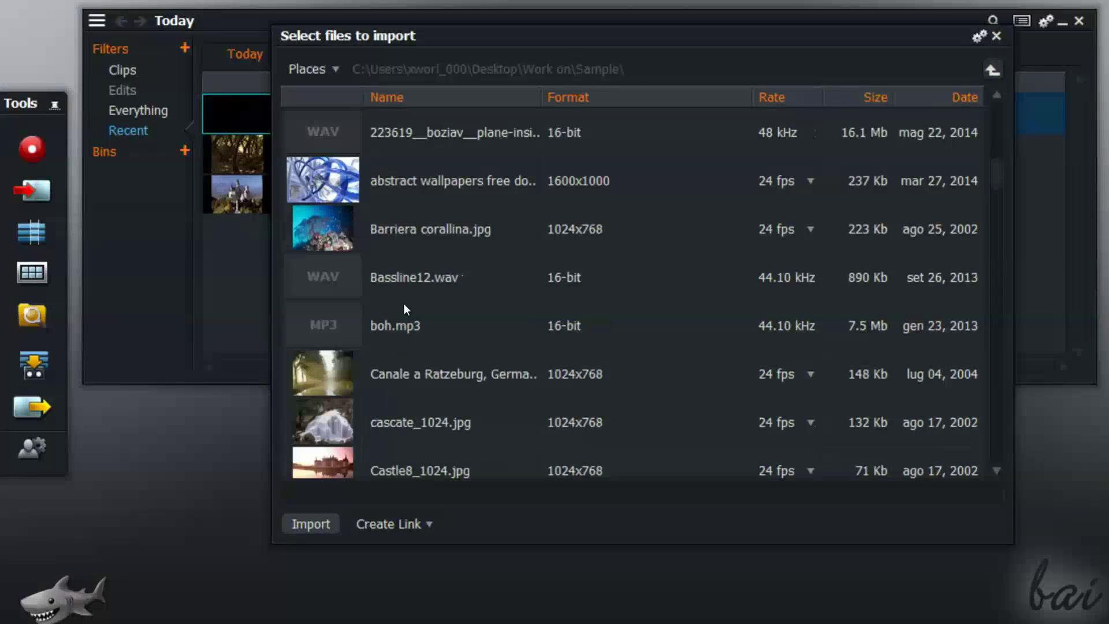
click(323, 290)
click(310, 523)
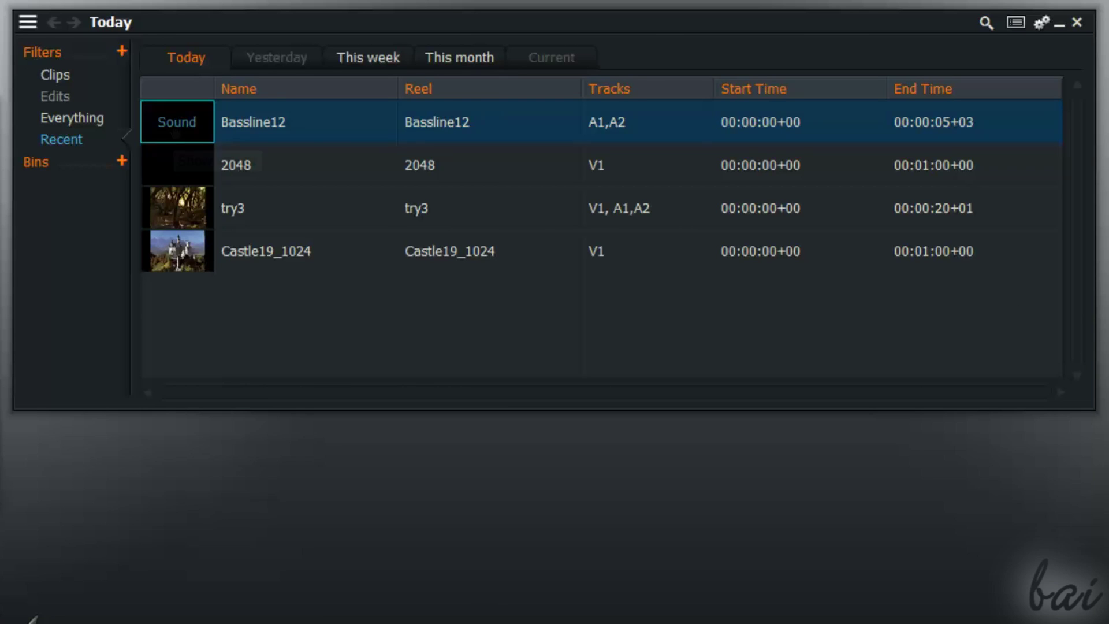
- Filter the bin to Clips and select the Castle19_1024 clip
drag(176, 135, 174, 136)
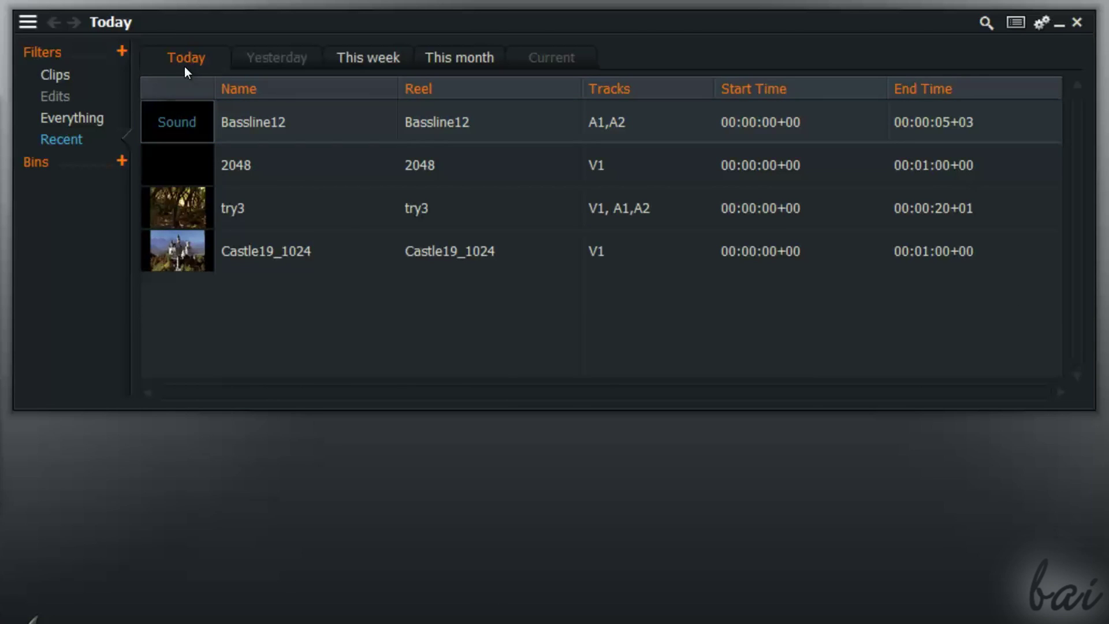
click(68, 78)
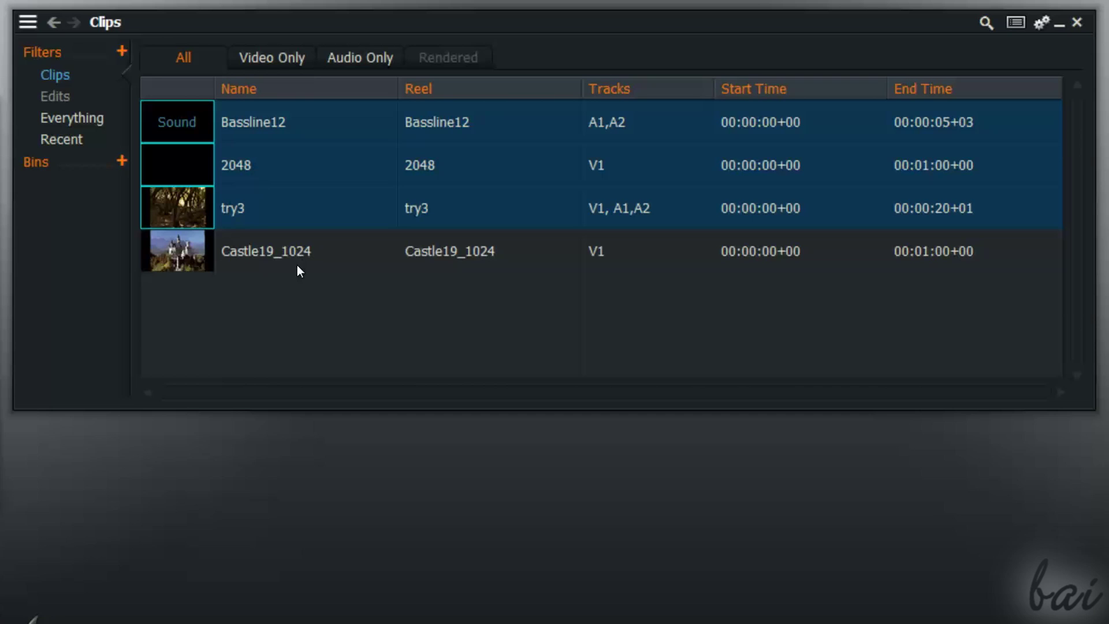
click(324, 267)
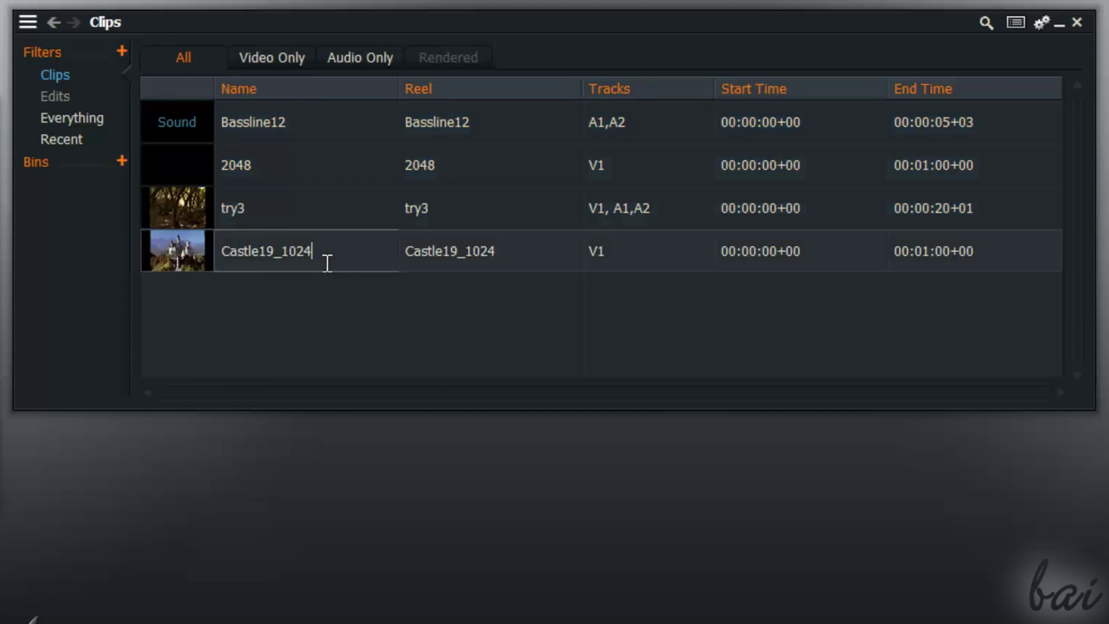
- Open Castle19_1024 in a viewer over the clip list, then select Bassline12, 2048 and try3
click(180, 261)
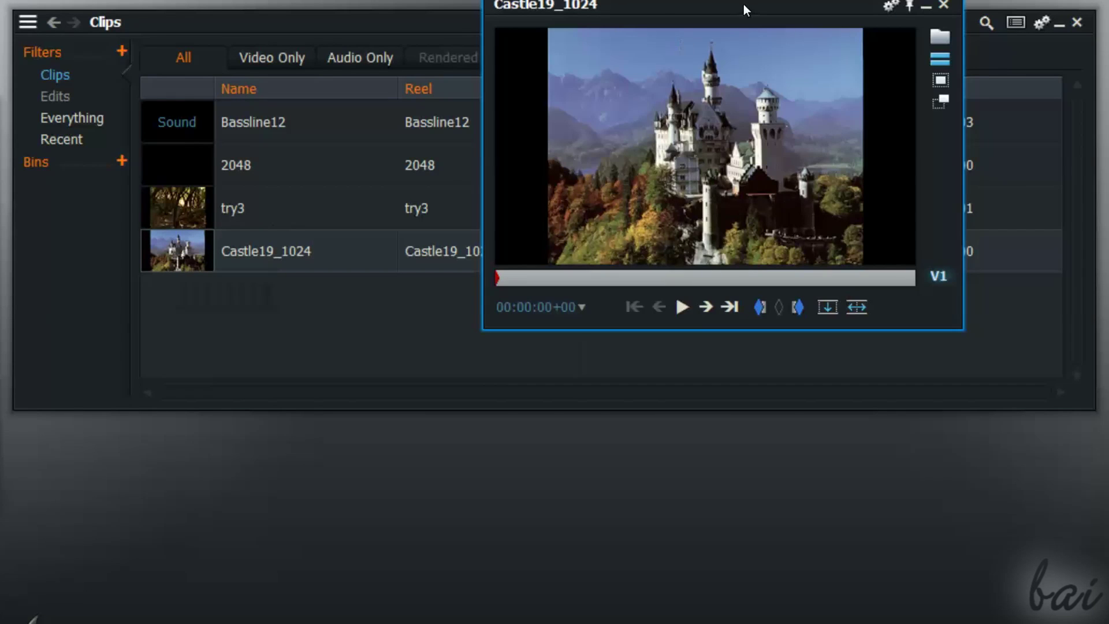
drag(743, 4, 613, 126)
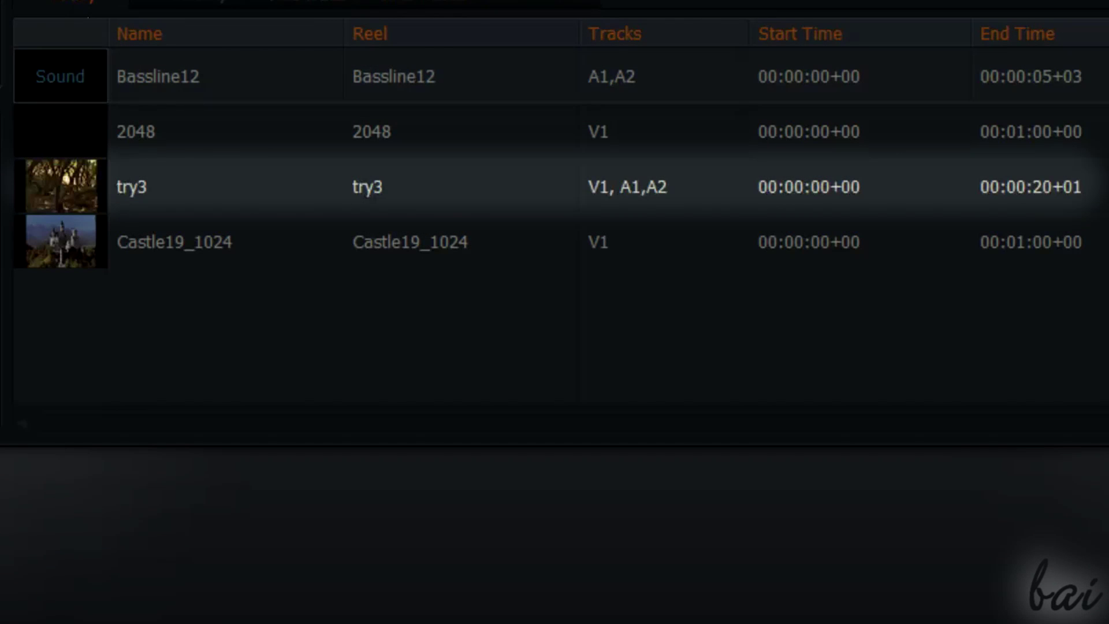
click(158, 76)
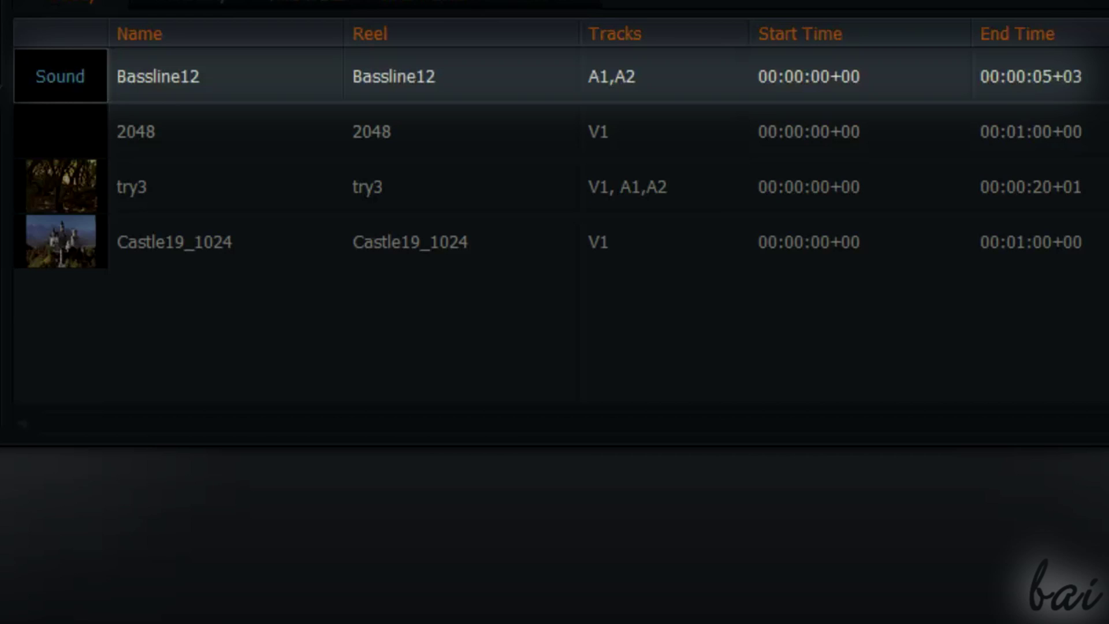
shift+click(131, 187)
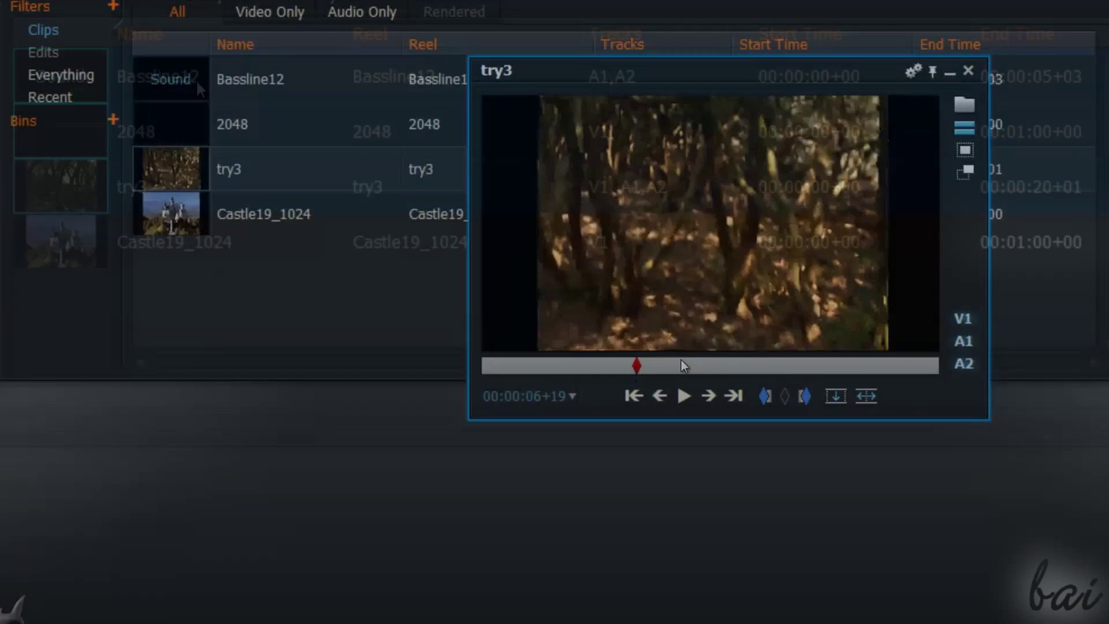
- Scrub the try3 viewer forward through 00:00:10+18 and 00:00:13+19 to 00:00:16+04
click(681, 365)
click(726, 365)
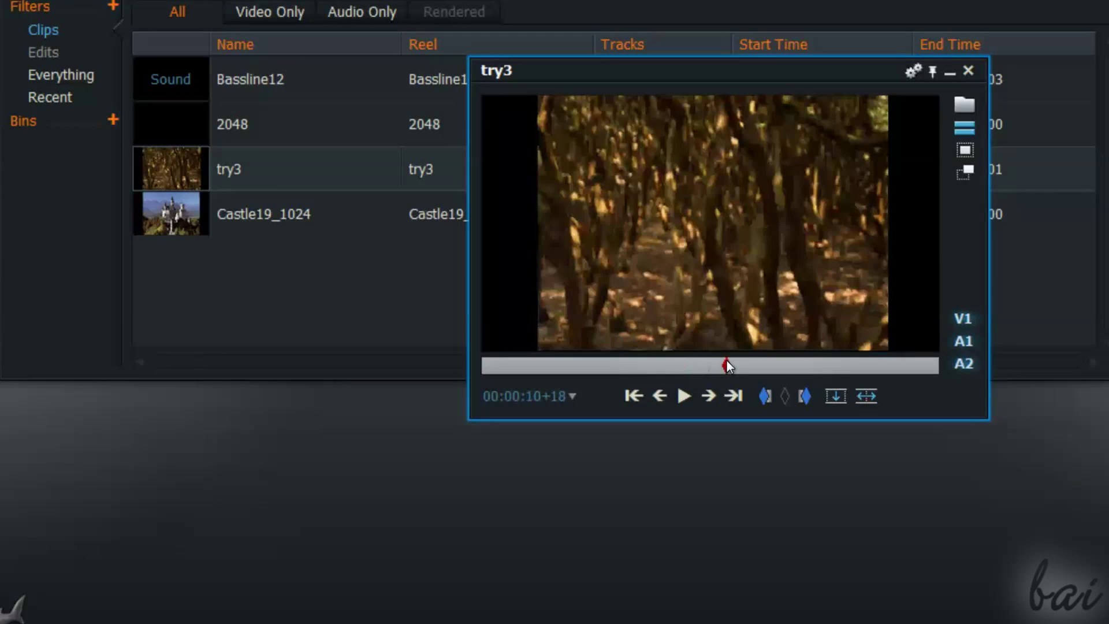
click(795, 364)
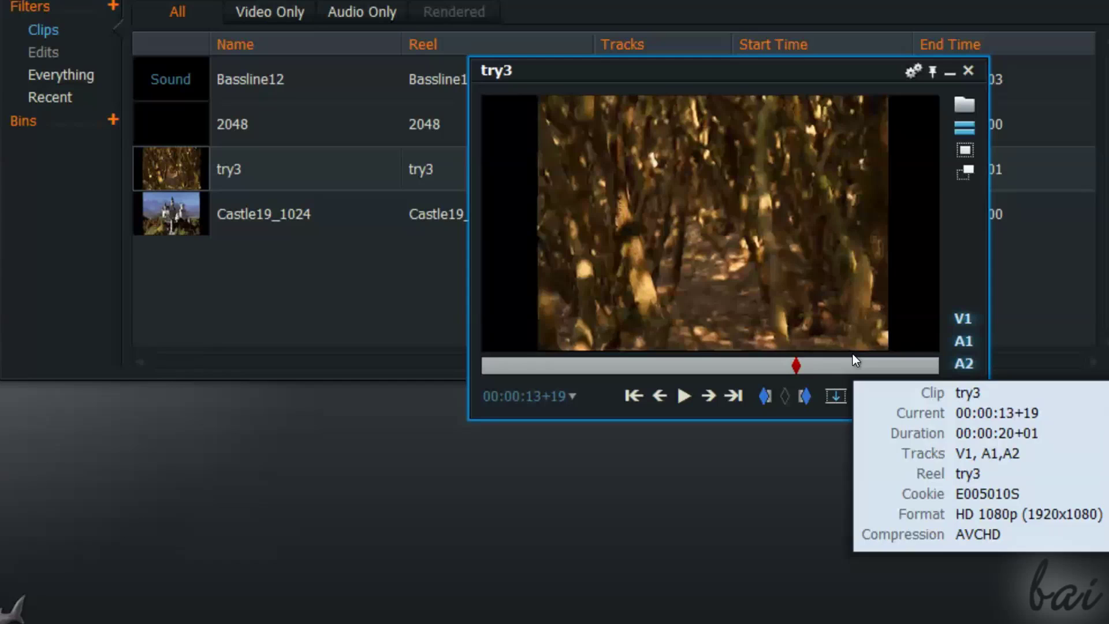
click(849, 368)
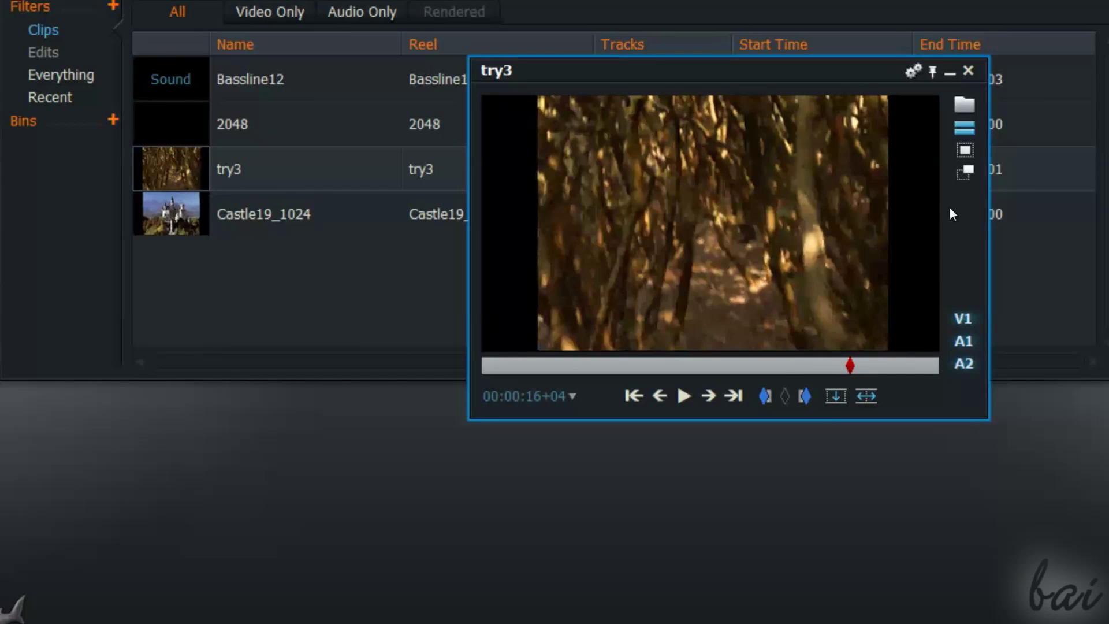
- Open timelines for try3, Castle19_1024 and Bassline12, placing try3's timeline under its viewer
click(966, 105)
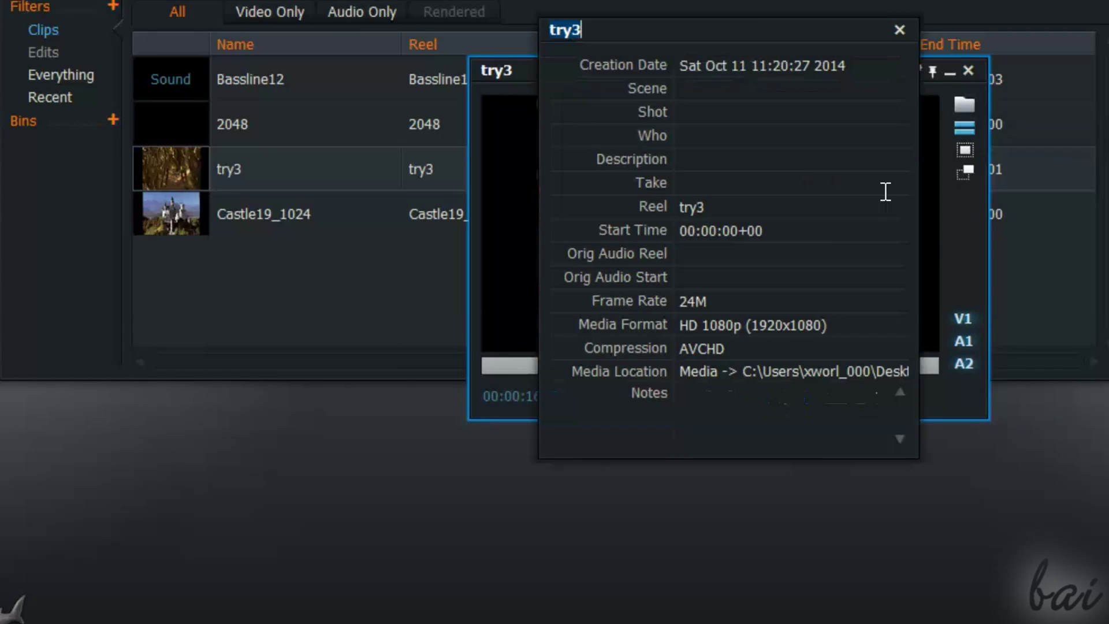
key(Escape)
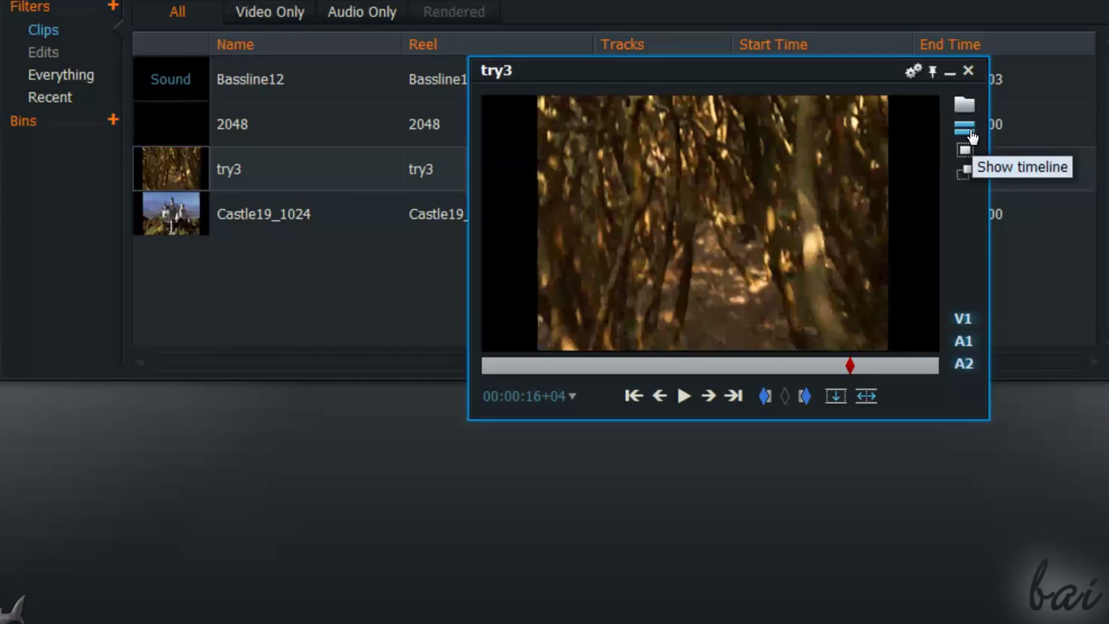
click(971, 133)
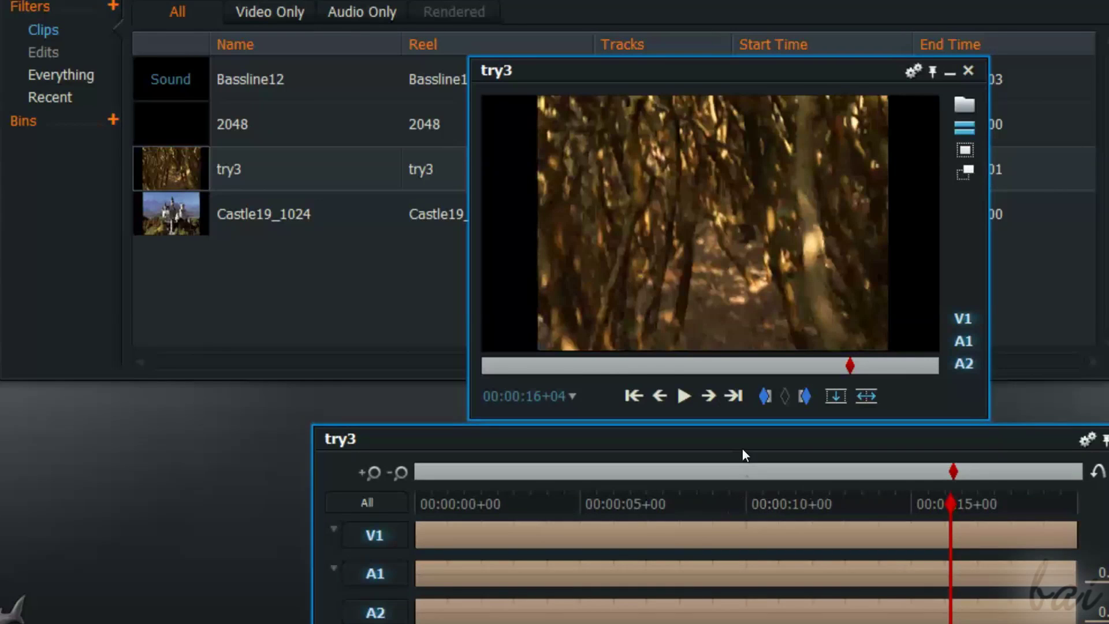
drag(743, 450, 646, 397)
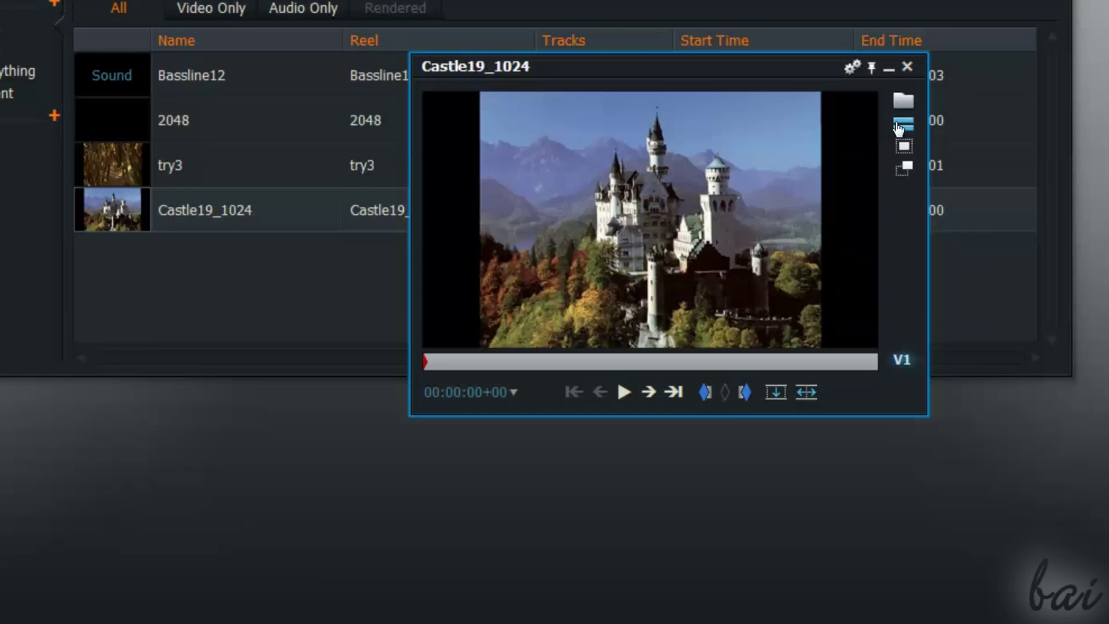
click(899, 127)
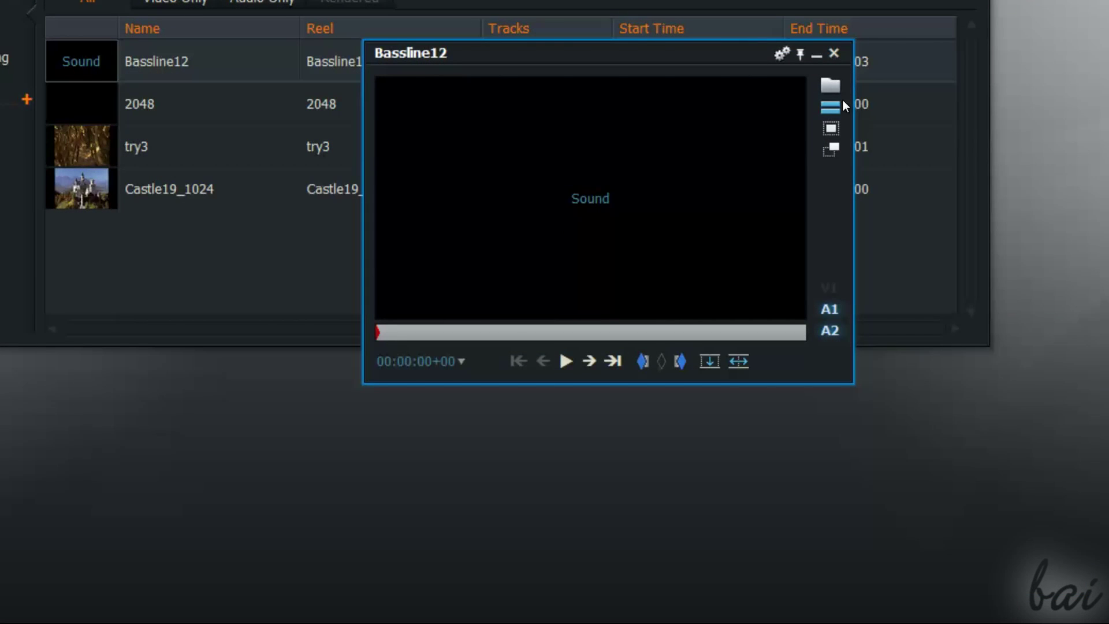
click(835, 109)
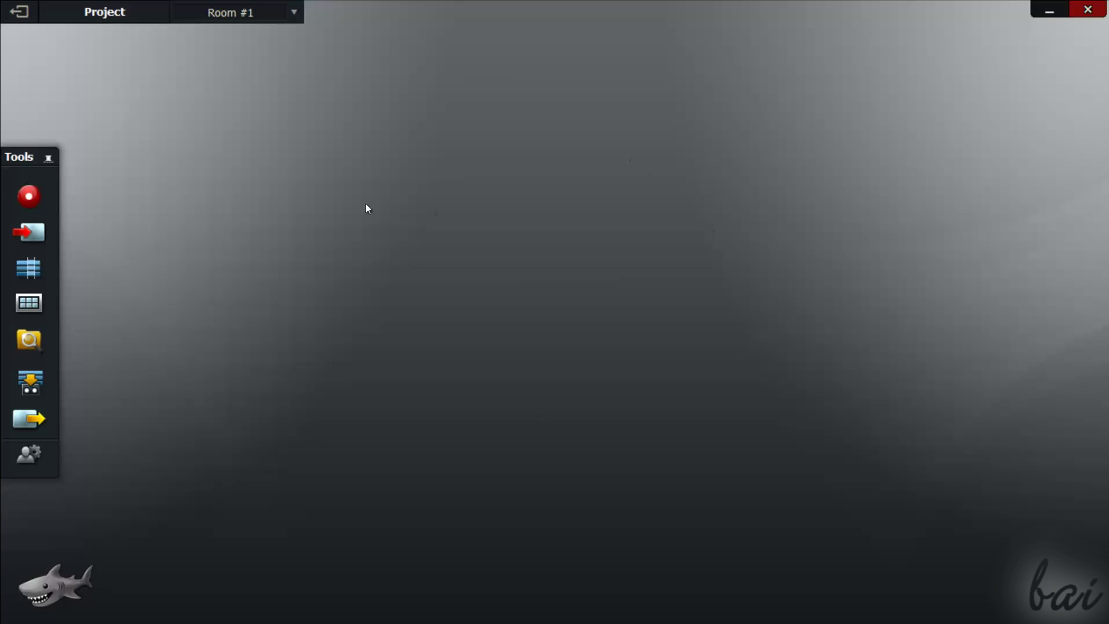
- Open the Record and Import panels, create a new empty edit, and pin its viewer
click(28, 199)
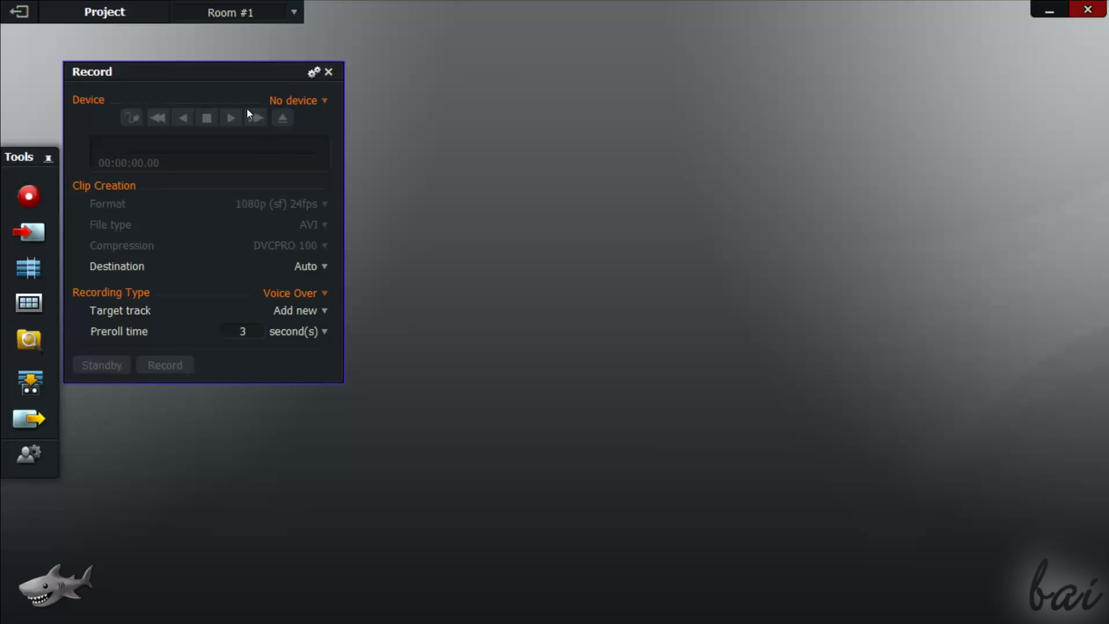
click(45, 231)
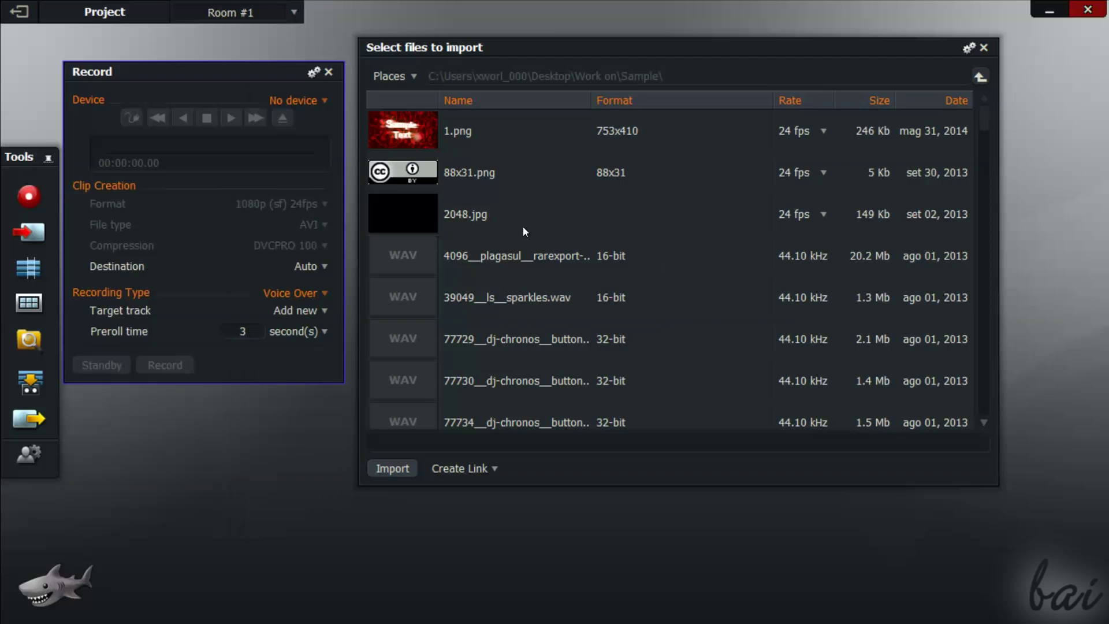
click(24, 276)
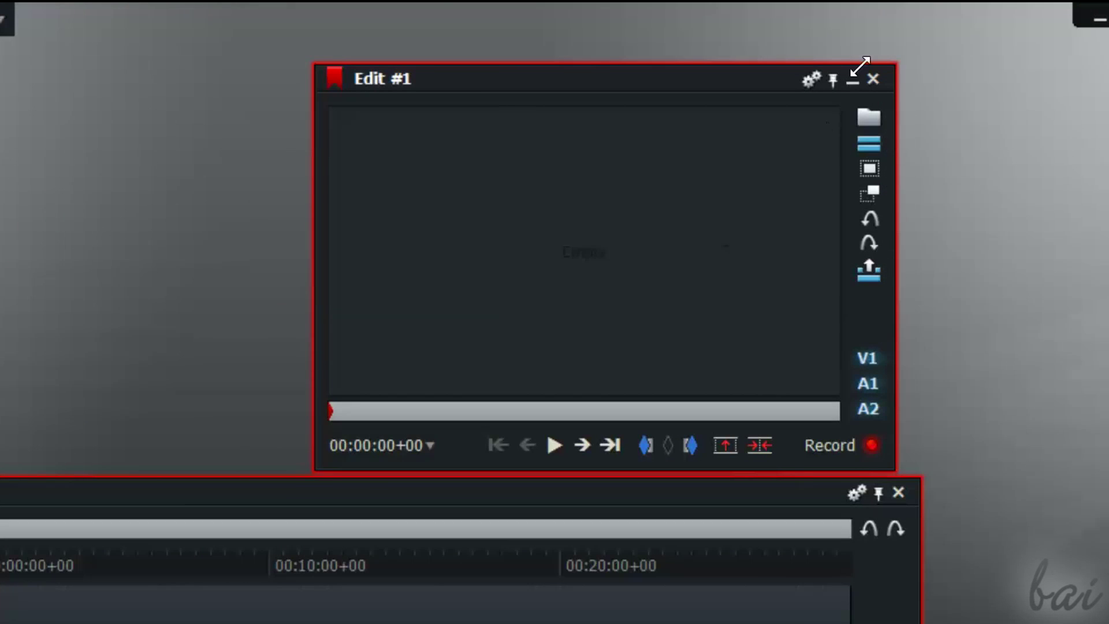
click(831, 82)
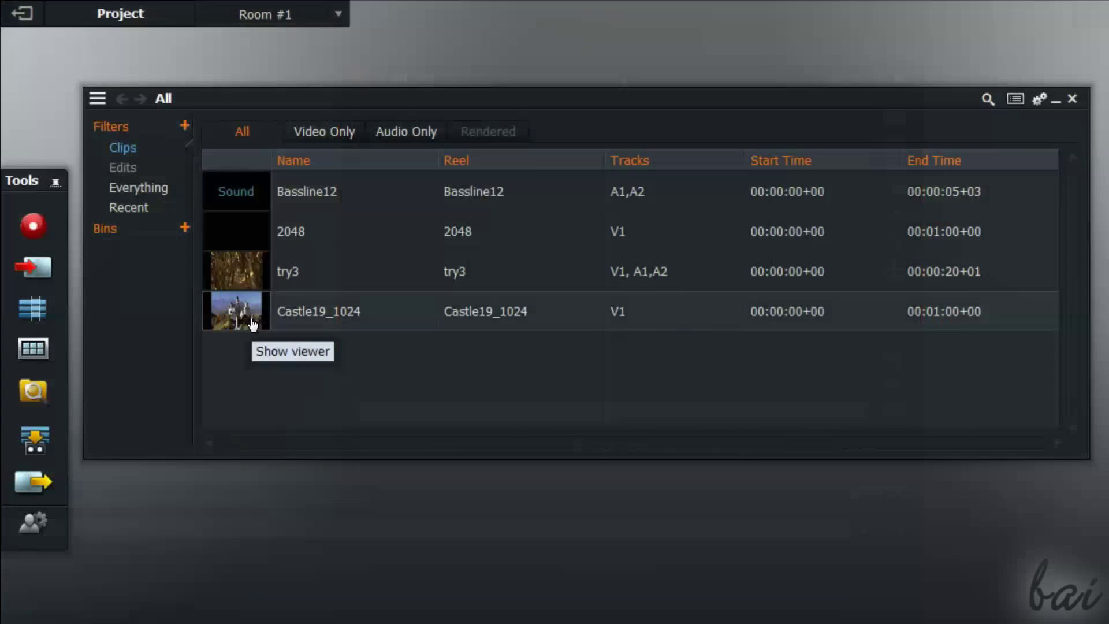
- Shrink the Castle19_1024 viewer to a mini-viewer and park it at the lower left
click(249, 317)
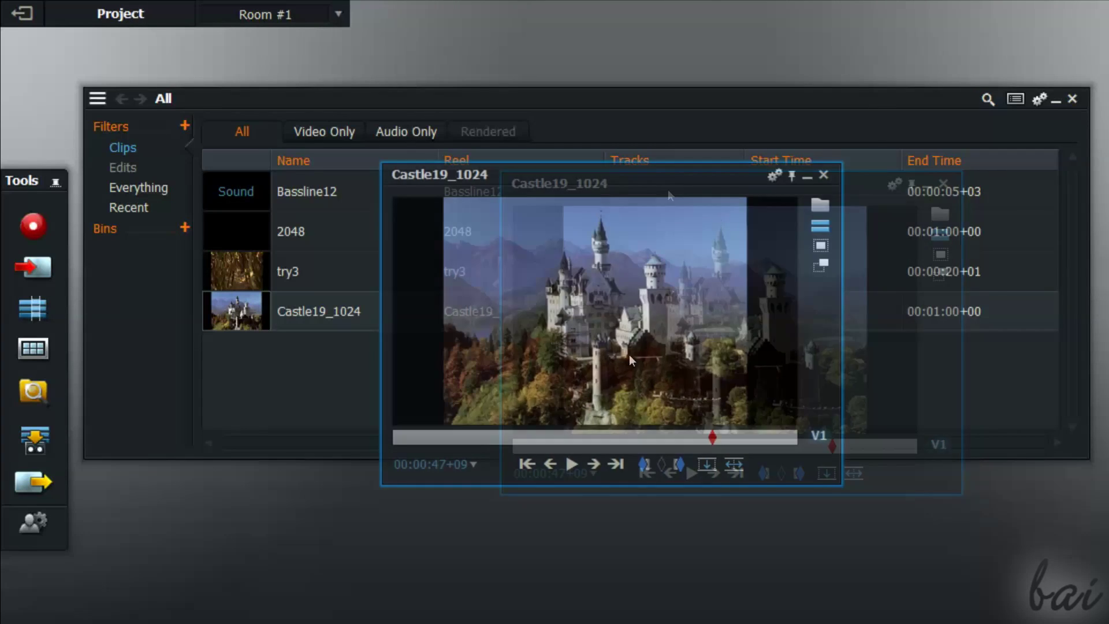
click(807, 179)
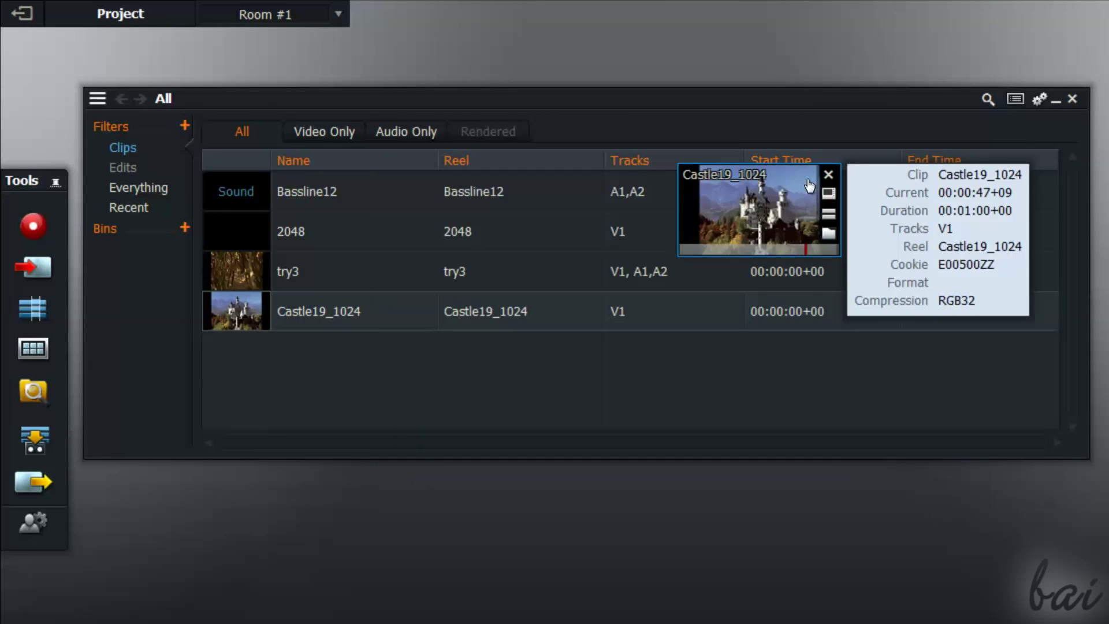
drag(712, 219, 626, 422)
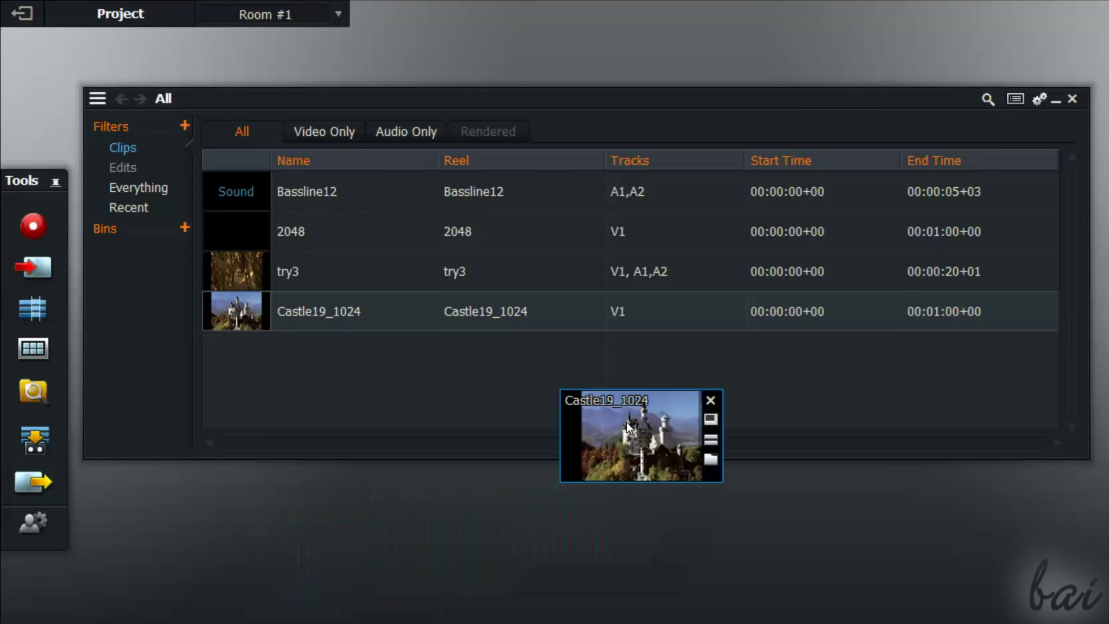
click(709, 420)
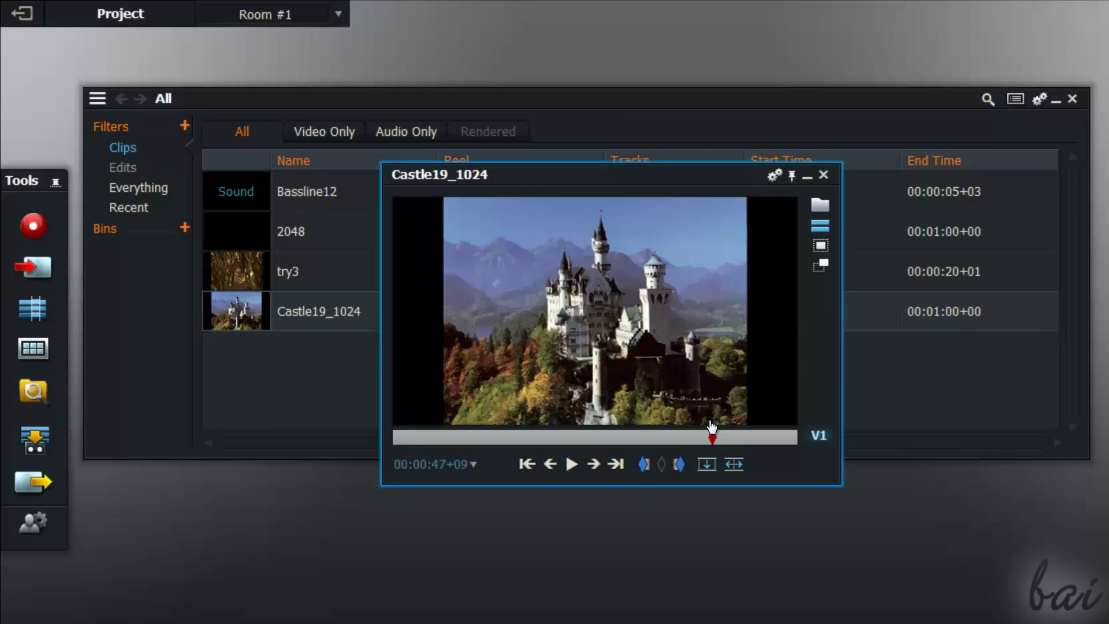
click(807, 175)
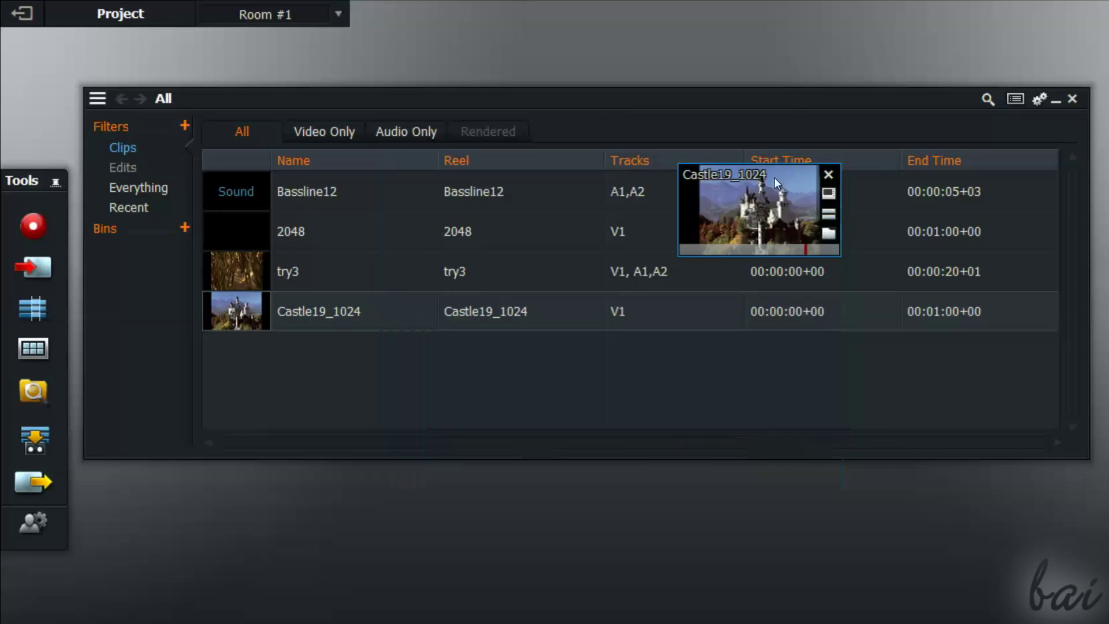
drag(774, 178, 180, 515)
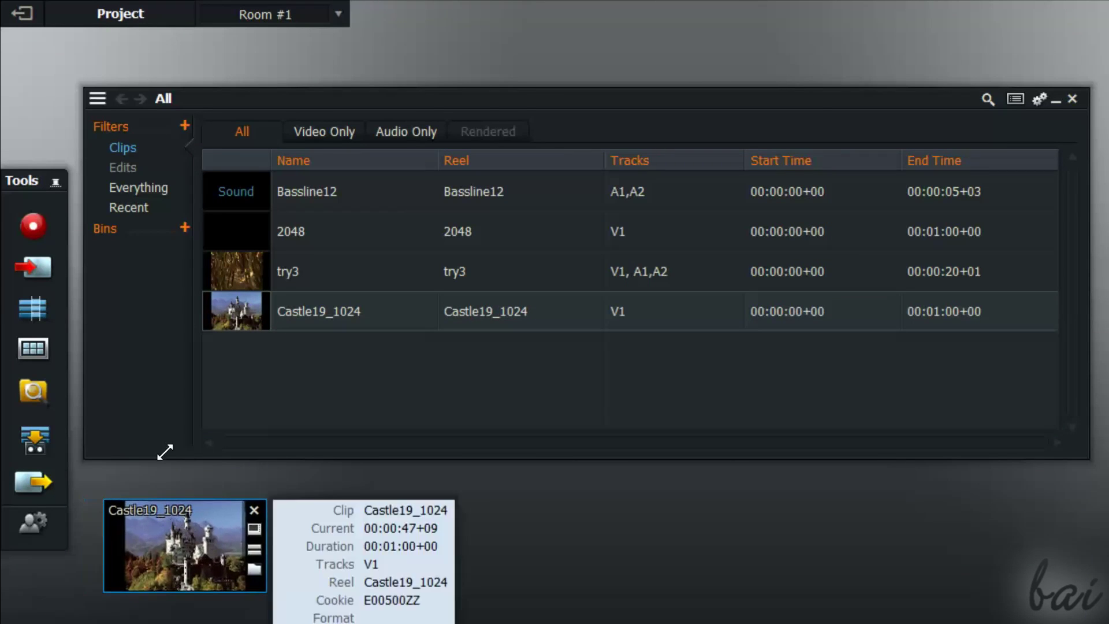
- Shrink the Bassline12 viewer and stack it above the Castle19_1024 mini-viewer
double_click(237, 196)
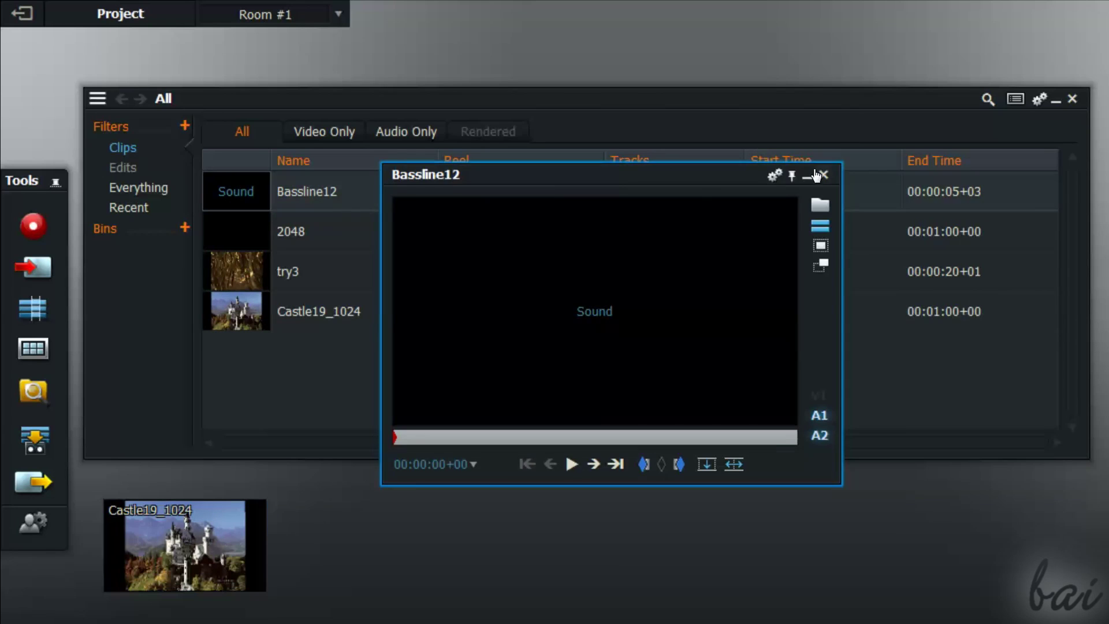
click(811, 176)
drag(708, 241, 198, 425)
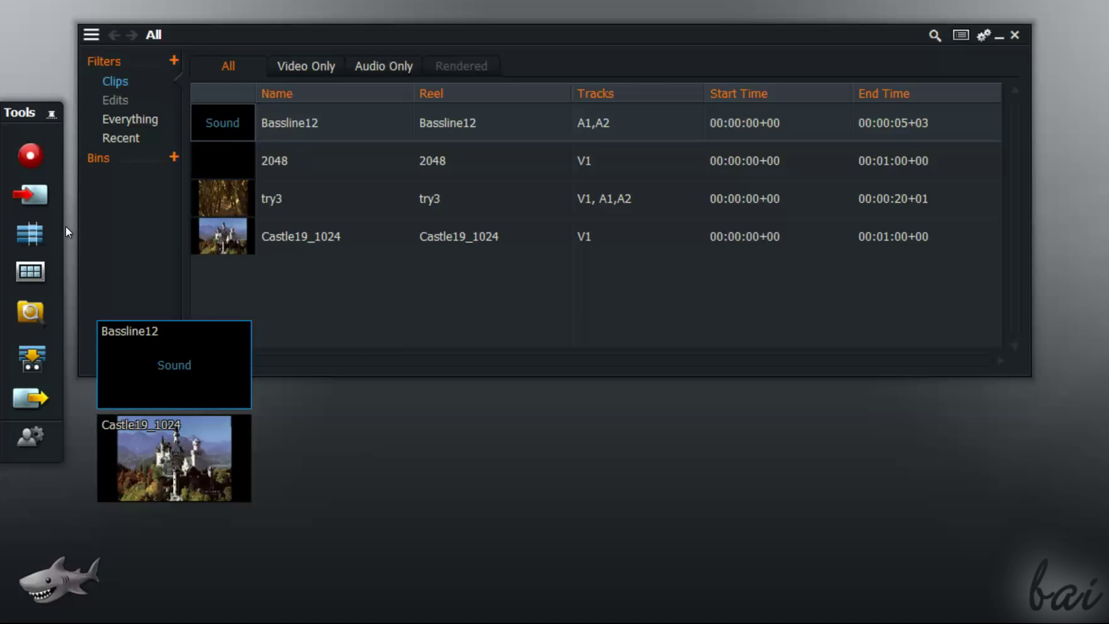
- Create two new edits, Piece and Edit #3, and spread out the Edit #3 windows
click(31, 239)
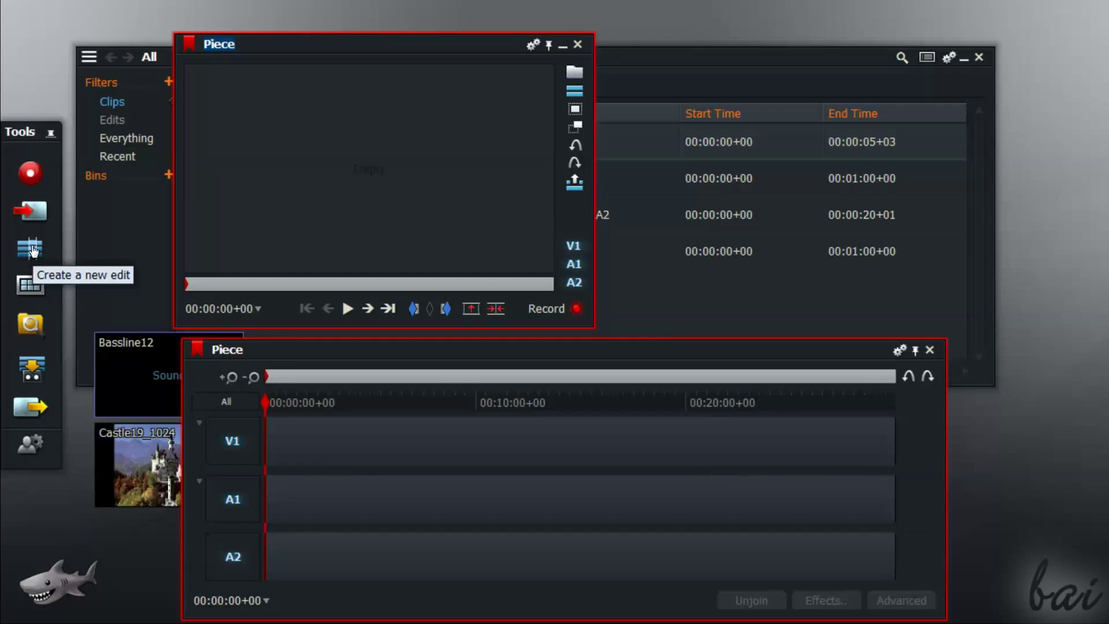
click(31, 248)
drag(179, 137, 555, 91)
drag(359, 349, 501, 350)
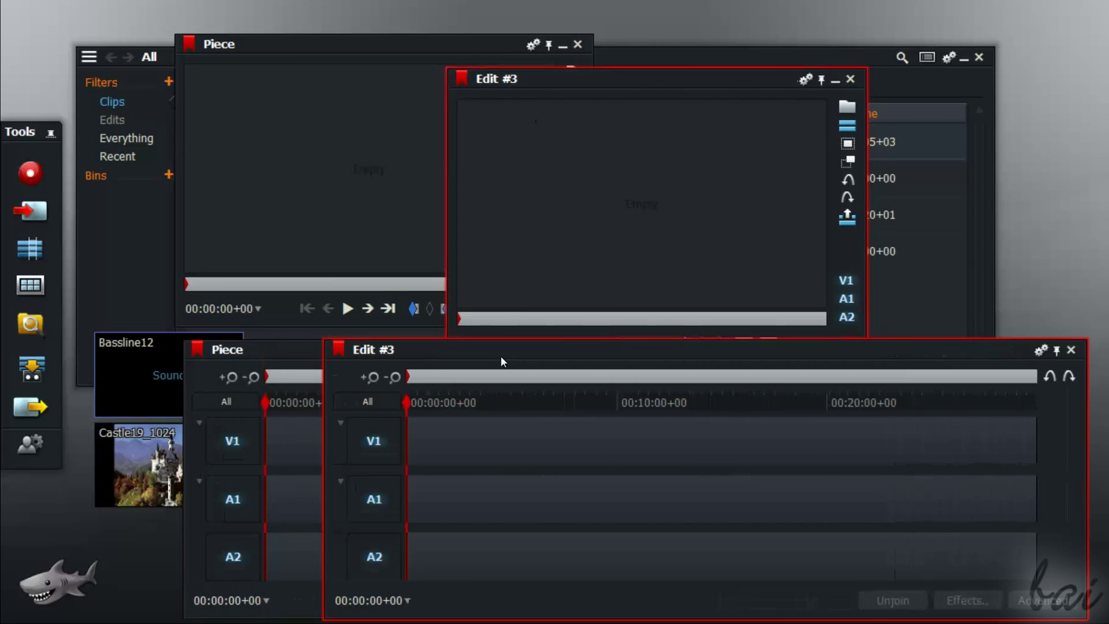
click(522, 78)
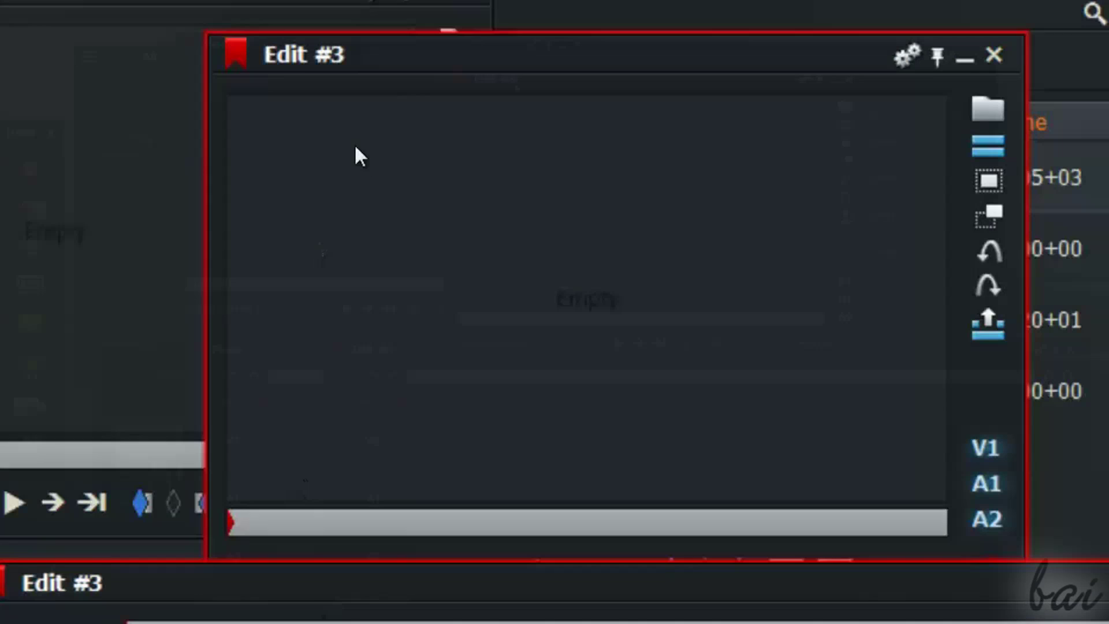
- Retitle the Edit #3 viewer to 'Main'
double_click(521, 80)
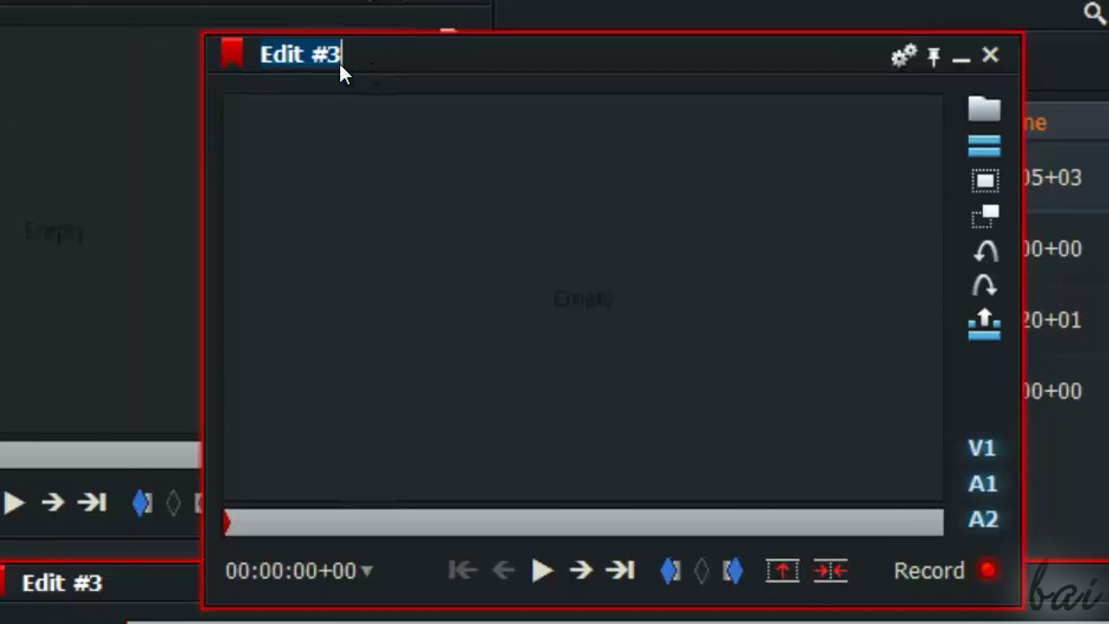
drag(339, 61, 316, 50)
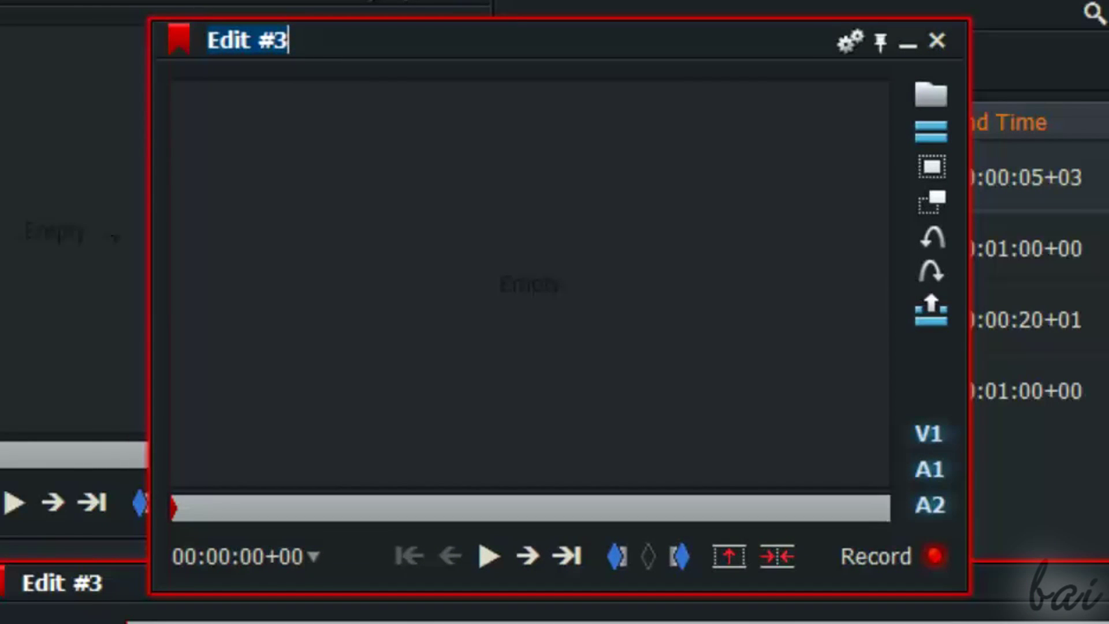
text(Main)
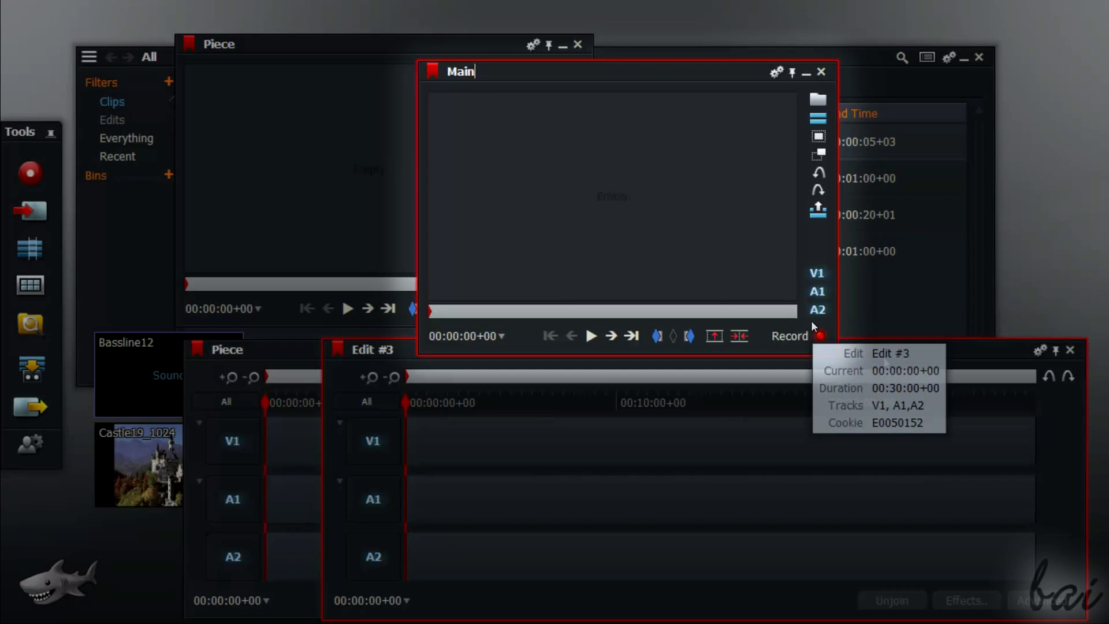
- Confirm the edit name Main and move the Main timeline, Piece viewer and Piece timeline windows aside
click(805, 362)
drag(806, 363, 859, 324)
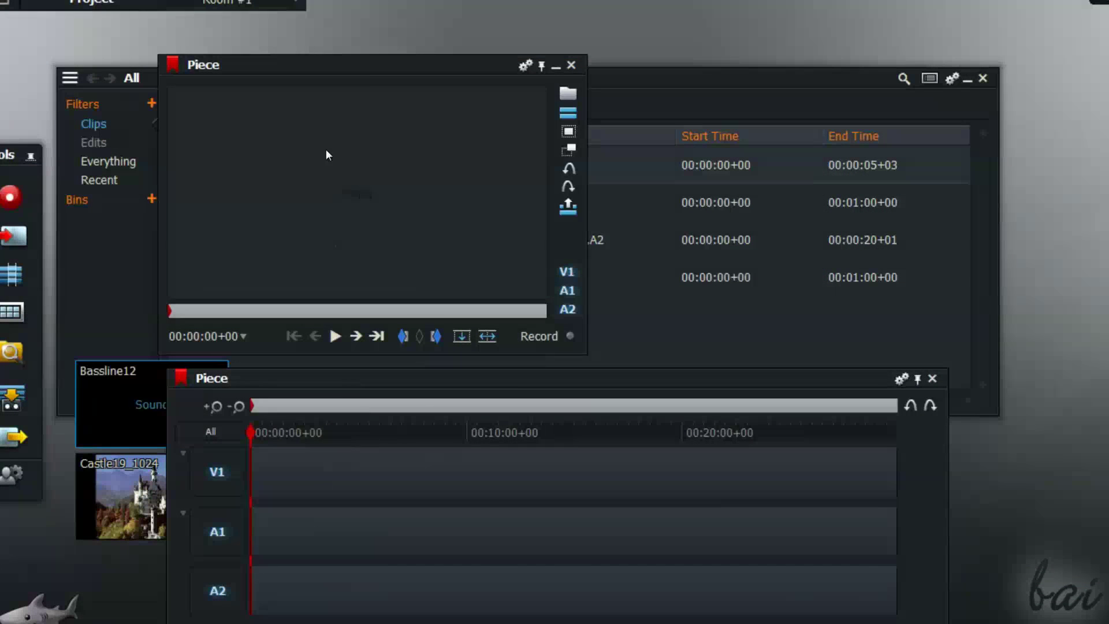
drag(368, 73, 488, 30)
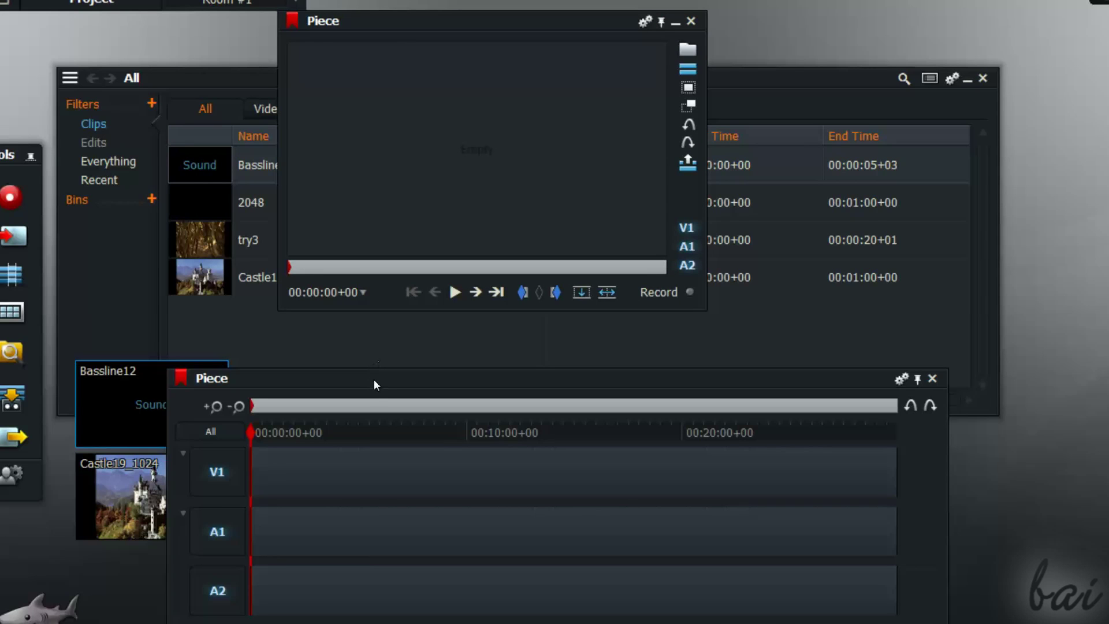
drag(378, 386, 386, 344)
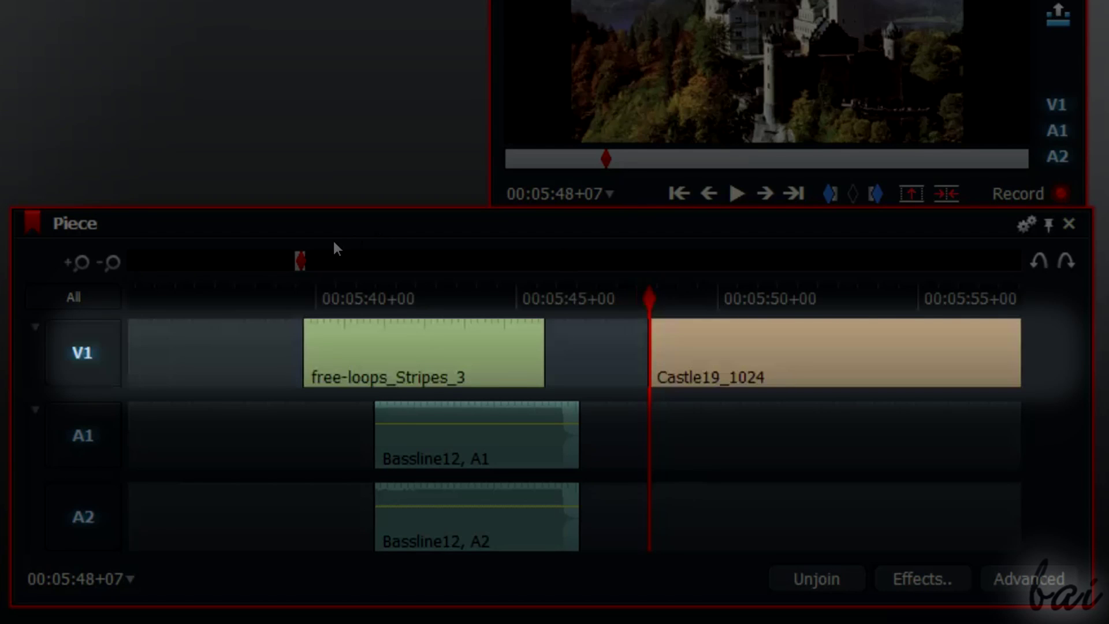
- Place Bassline12 on A1/A2, and Castle19_1024 and free-loops_Stripes_3 on V1 of Piece
click(490, 441)
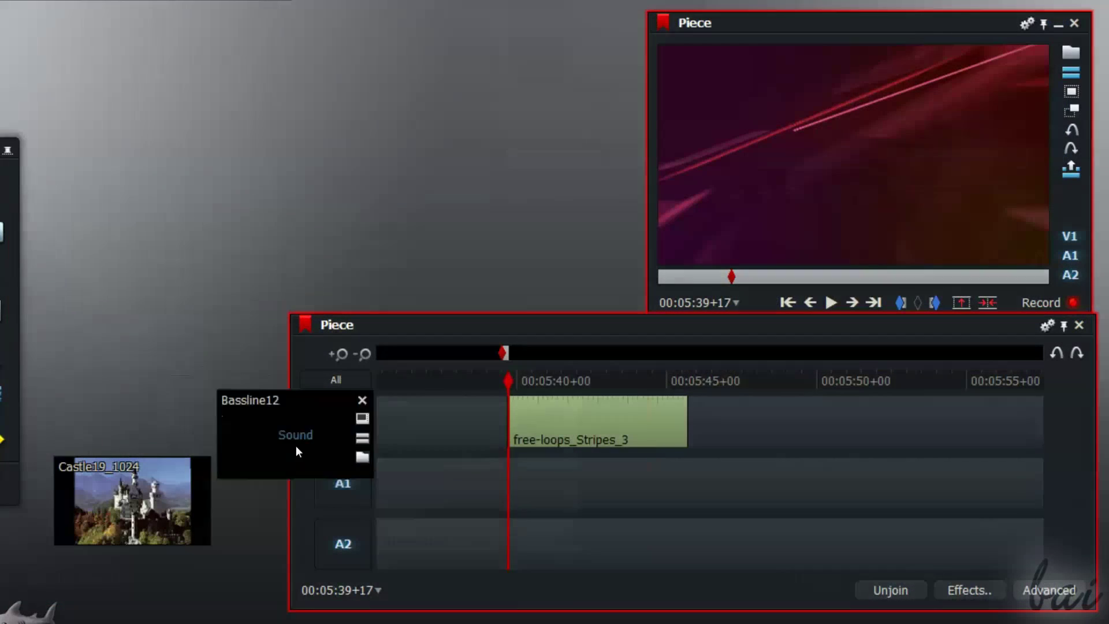
drag(296, 445, 559, 504)
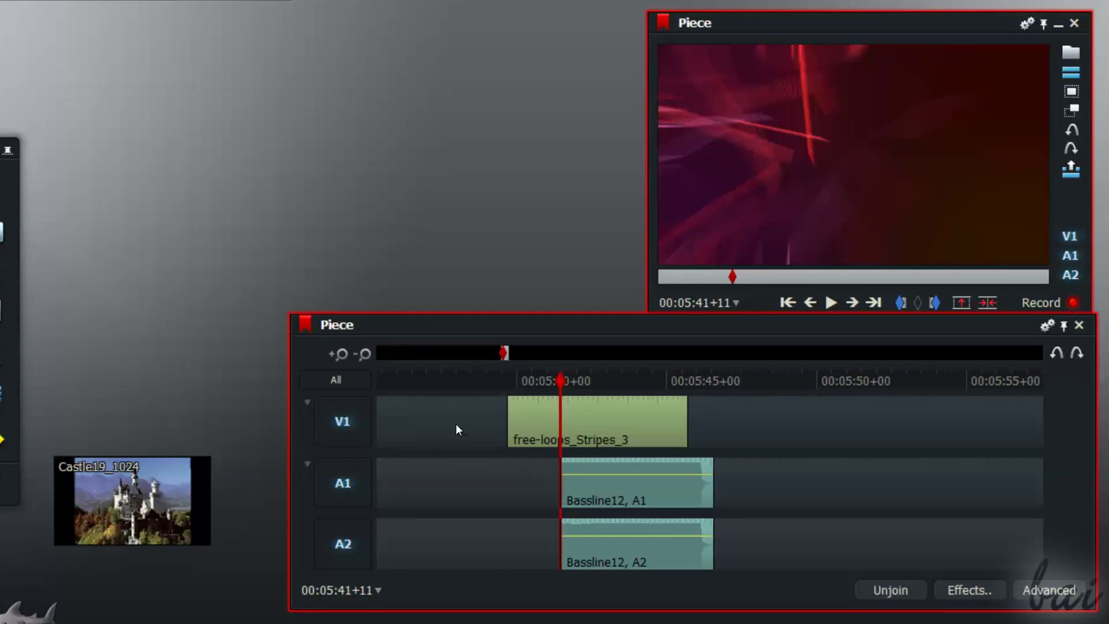
drag(197, 491, 768, 444)
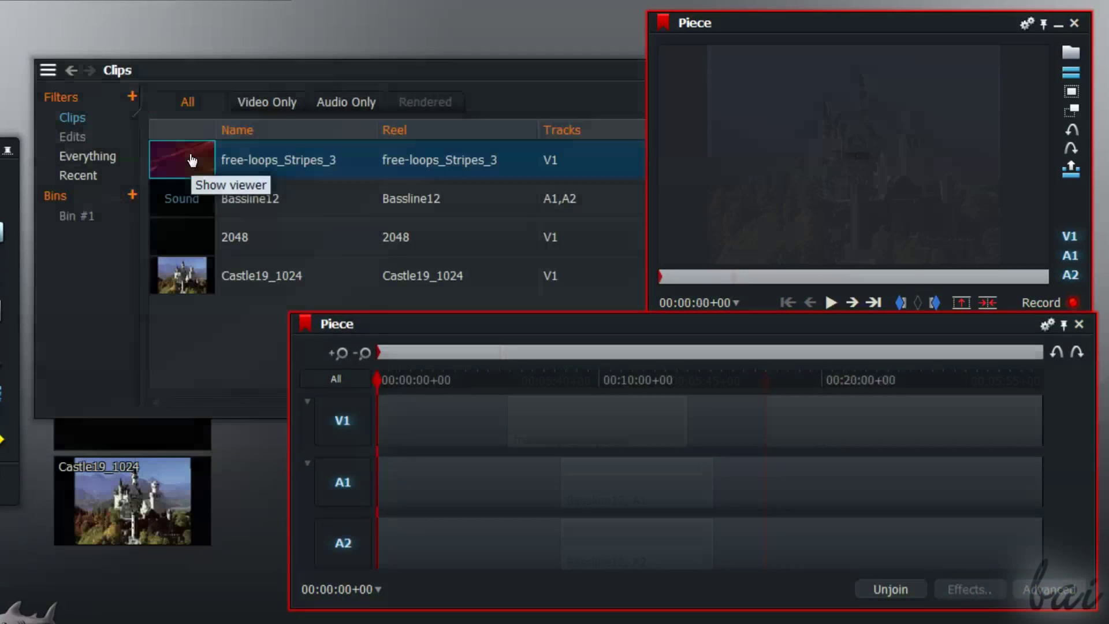
drag(183, 166, 507, 439)
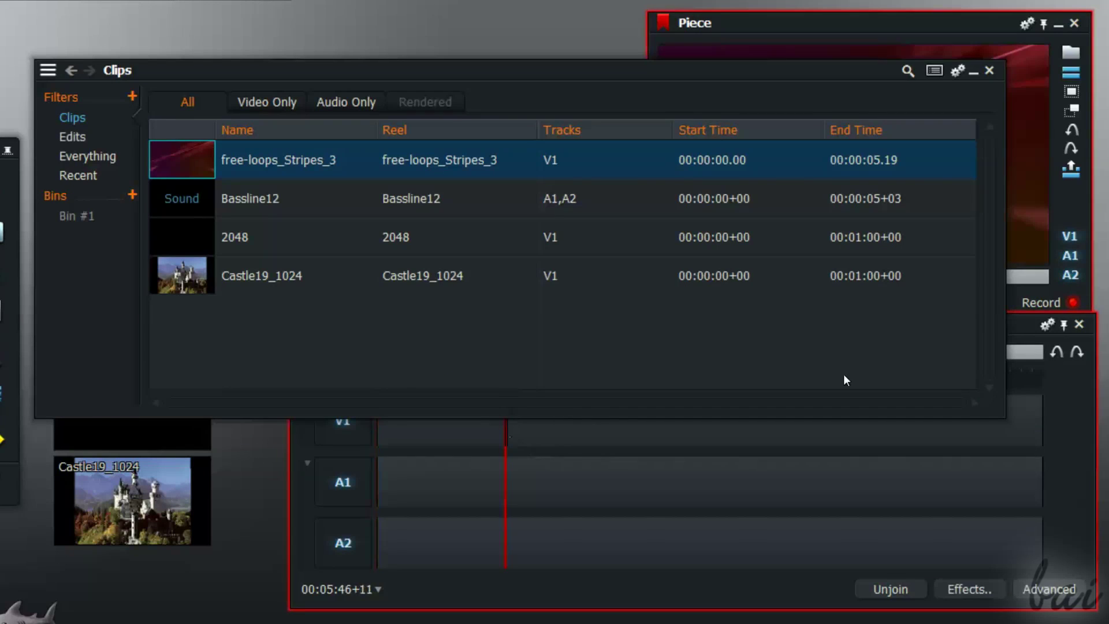
- Bring the Piece windows forward, zoom in on the clips, and drop IntroBaiV1 onto the timeline
click(512, 388)
click(339, 351)
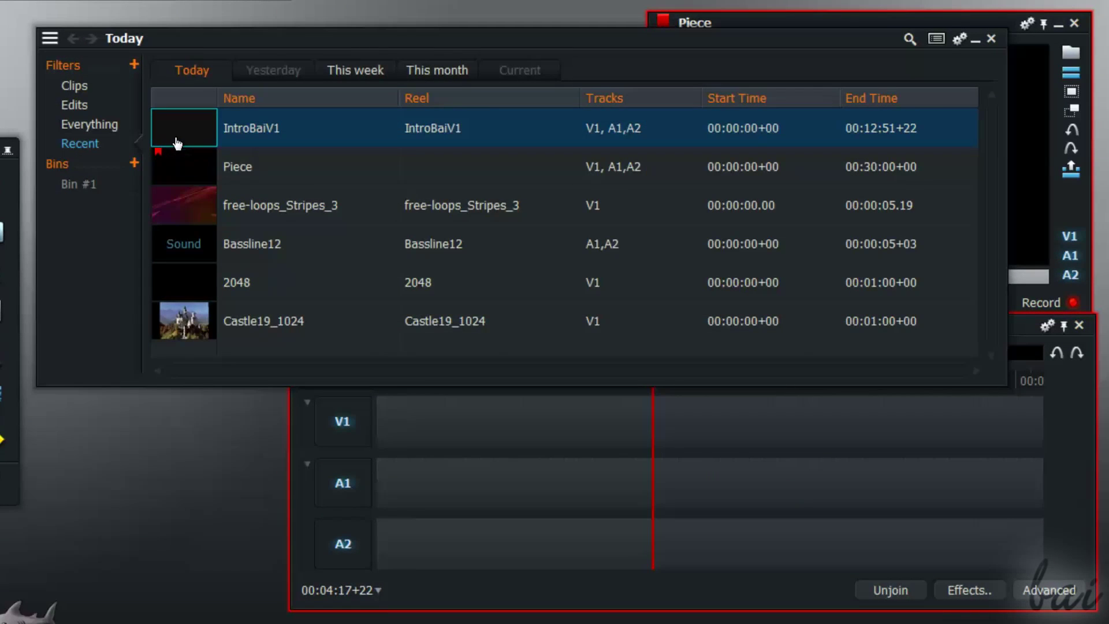
mouse_move(178, 131)
mouse_down()
mouse_move(329, 265)
mouse_move(499, 469)
mouse_move(422, 436)
mouse_move(534, 462)
mouse_move(438, 452)
mouse_move(926, 422)
mouse_move(934, 444)
mouse_move(854, 438)
mouse_move(900, 436)
mouse_up()
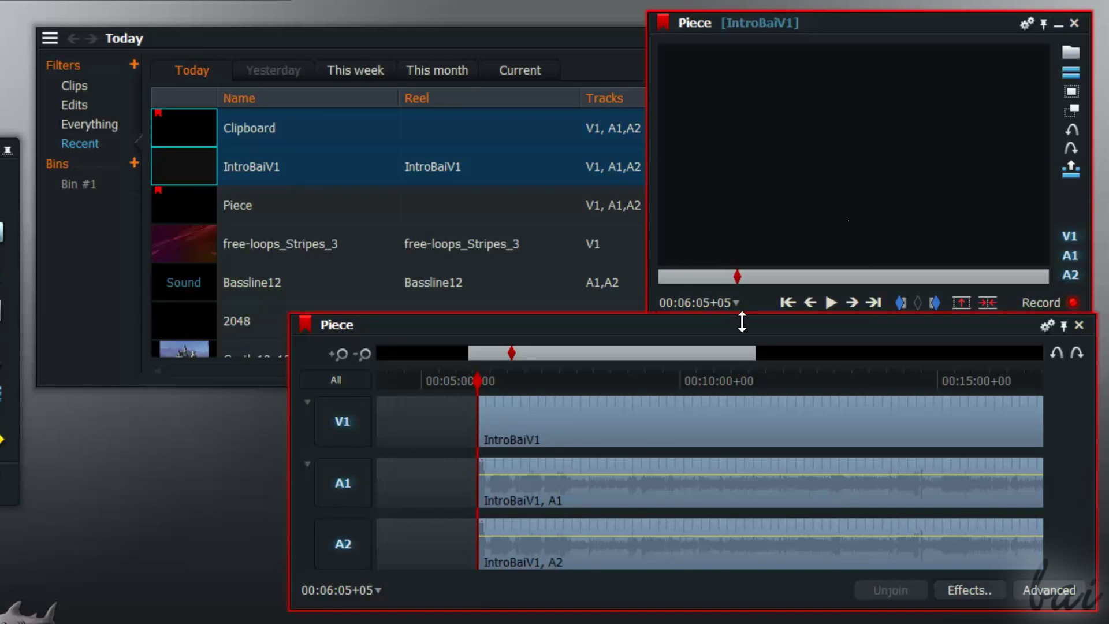
- Scrub through the edit, previewing Castle19_1024 near 00:01:40 and free-loops near 00:01:13
drag(480, 389, 547, 371)
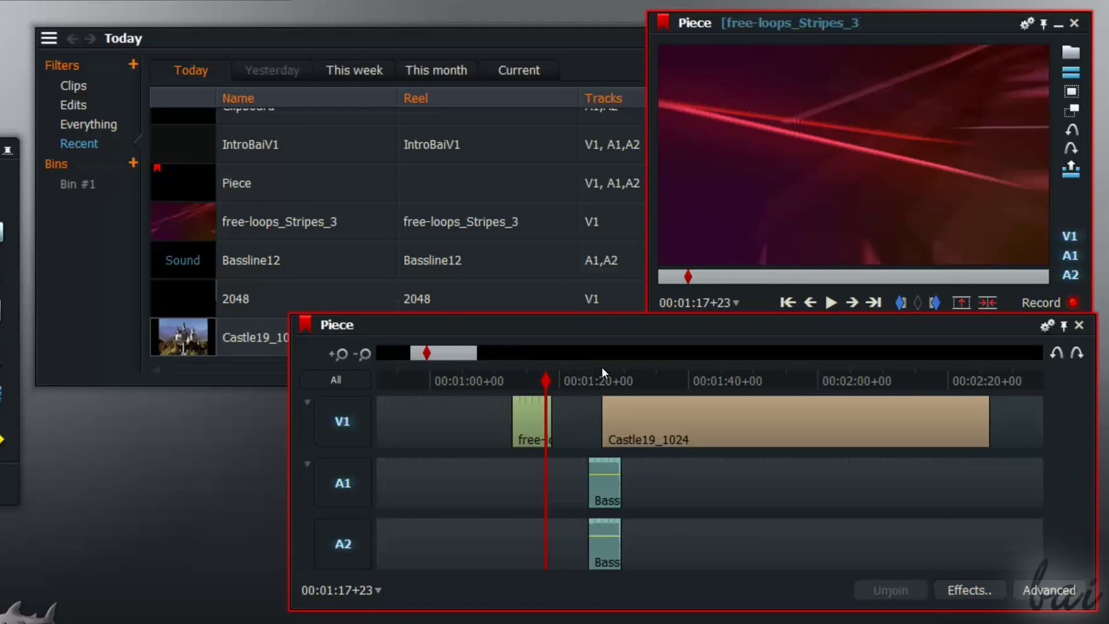
drag(619, 369, 693, 372)
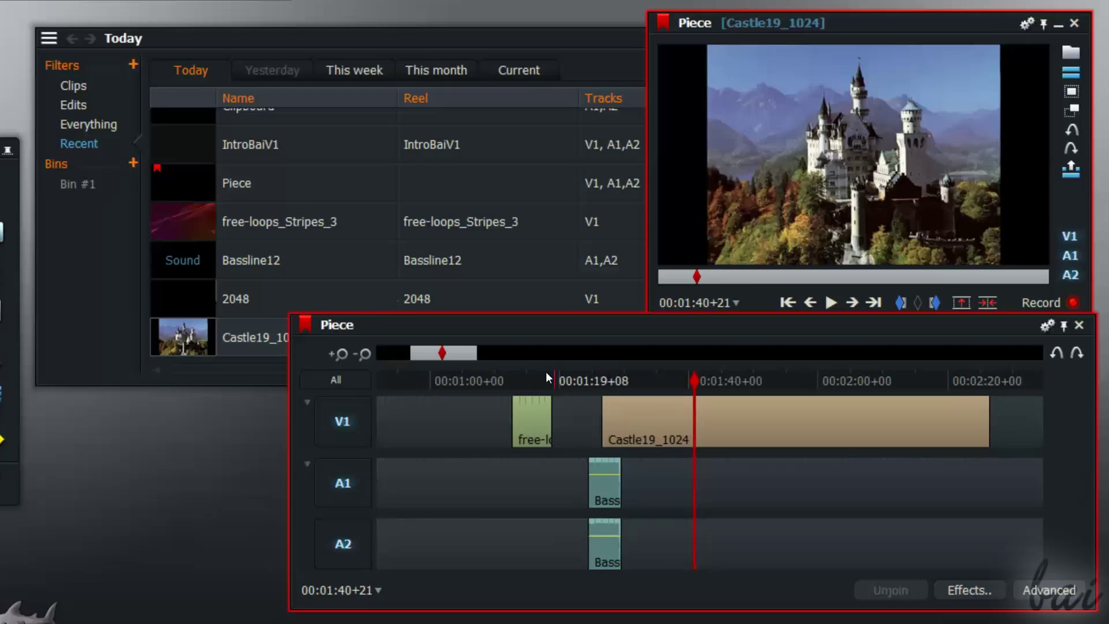
drag(497, 369, 553, 401)
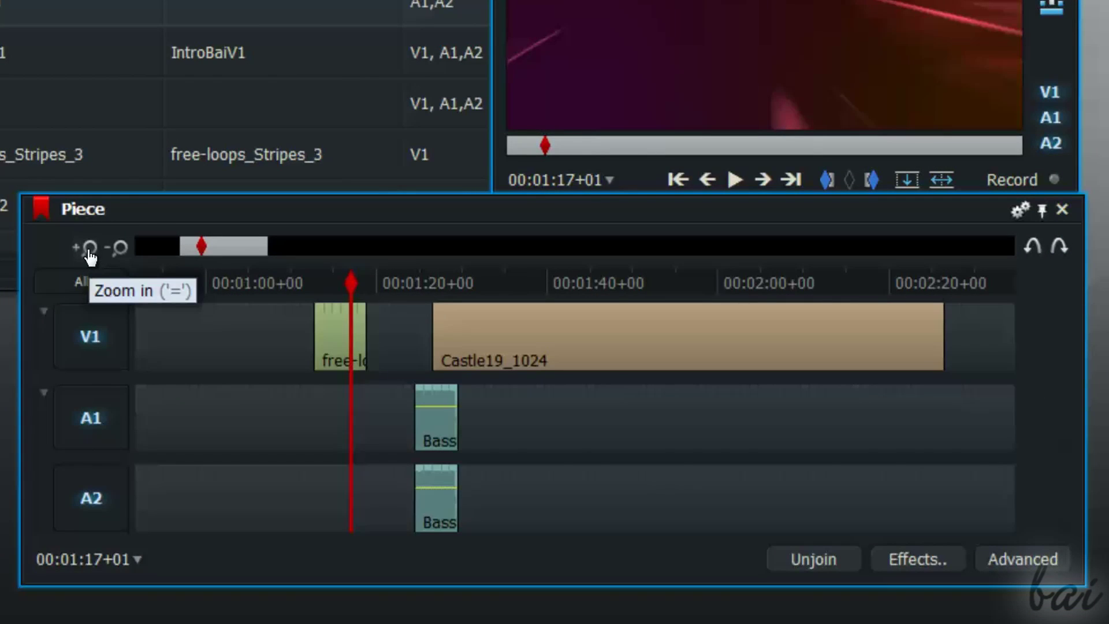
click(90, 252)
click(89, 252)
click(90, 252)
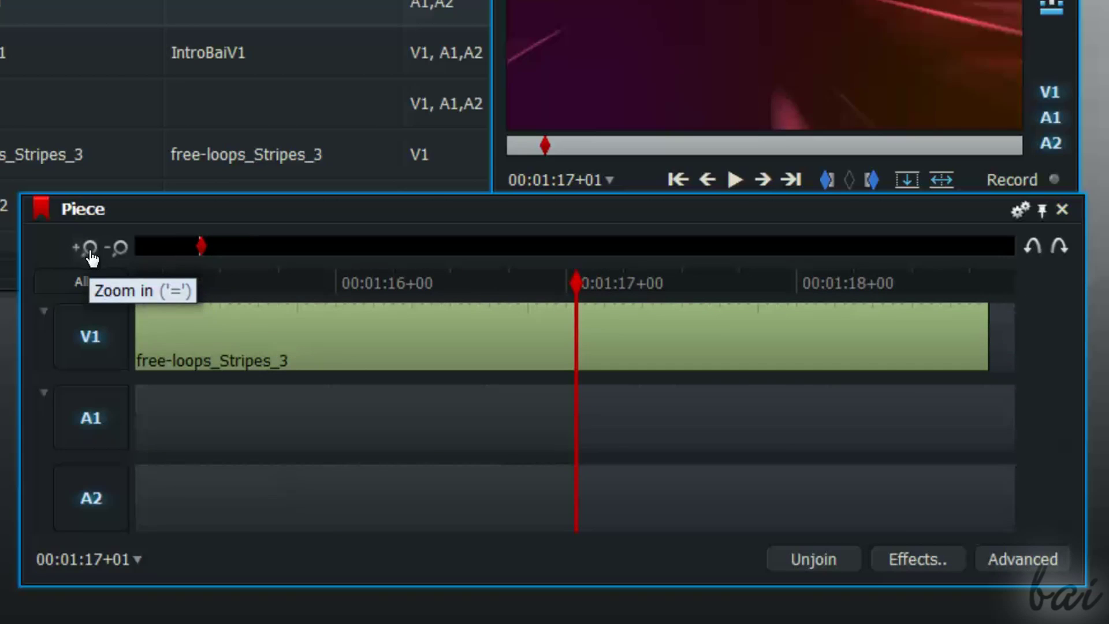
click(119, 256)
click(120, 256)
click(119, 256)
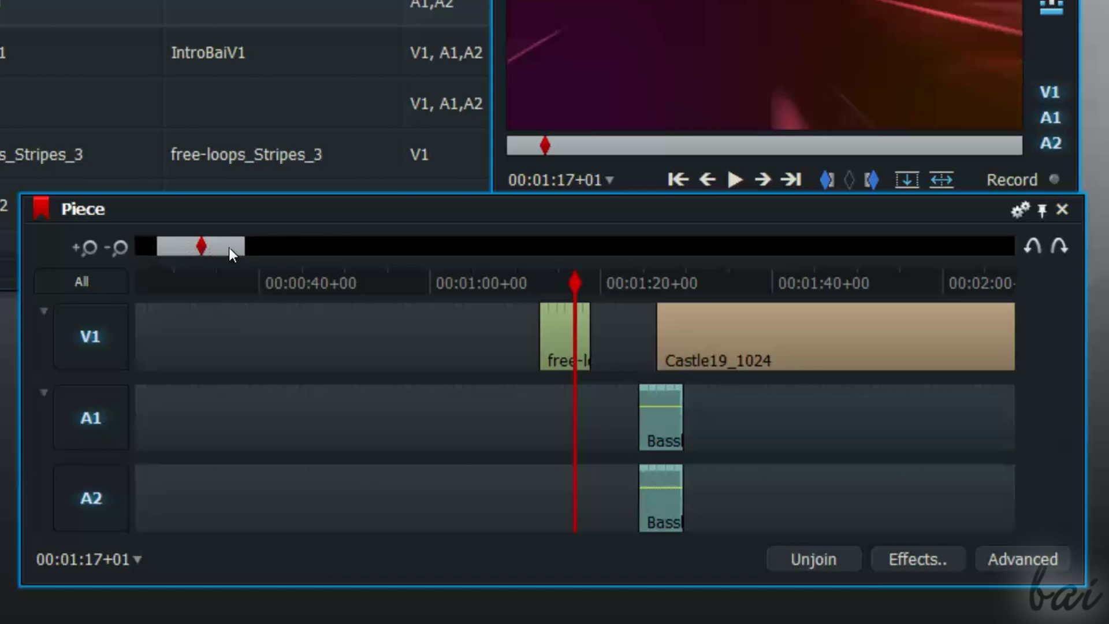
click(796, 278)
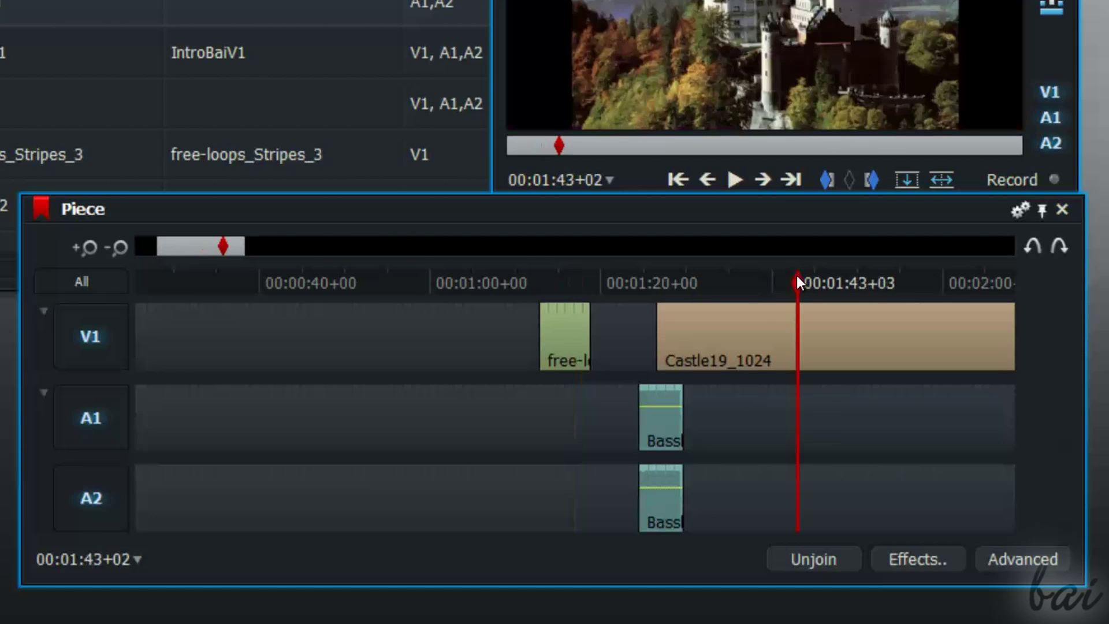
mouse_move(795, 275)
mouse_down()
mouse_move(1030, 290)
mouse_move(1006, 295)
mouse_up()
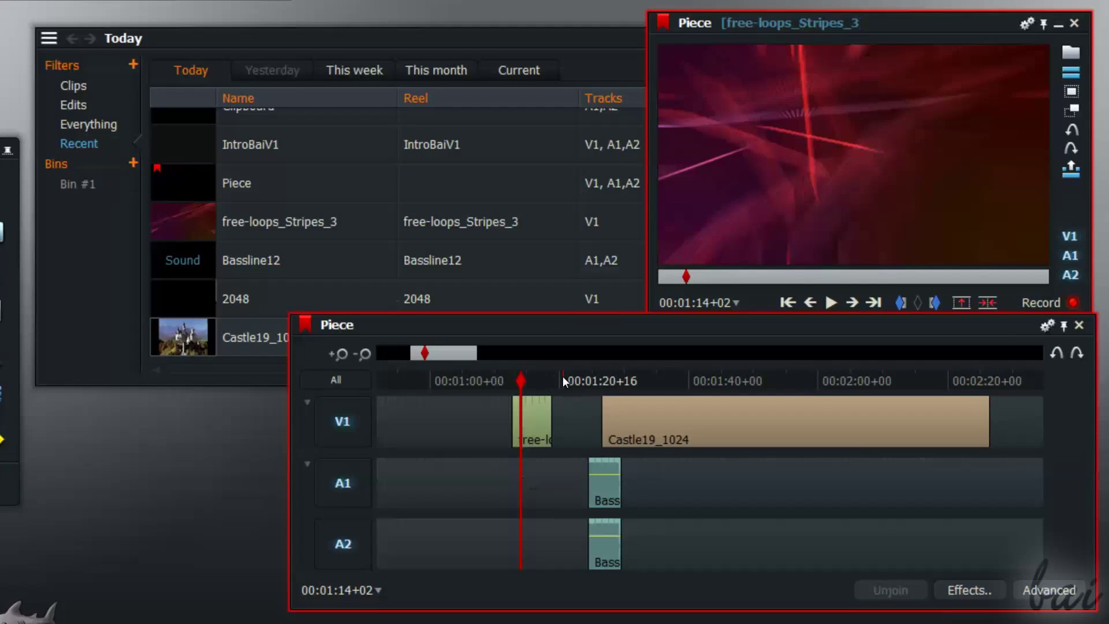
- Switch off the V1 video track and preview the audio around 00:01:15–00:01:17
click(535, 372)
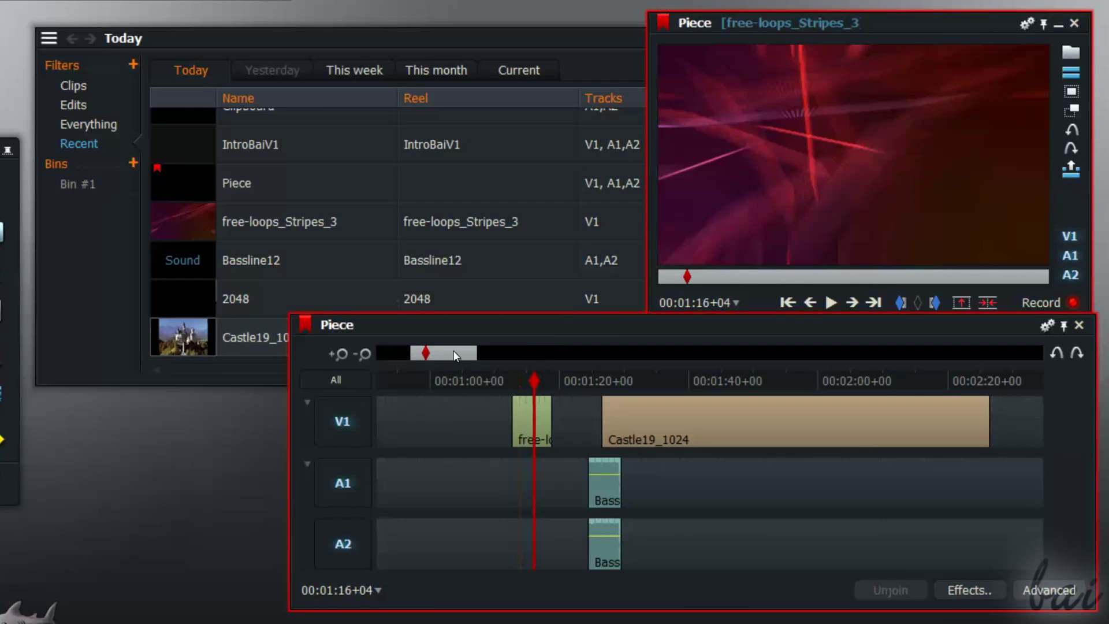
click(344, 436)
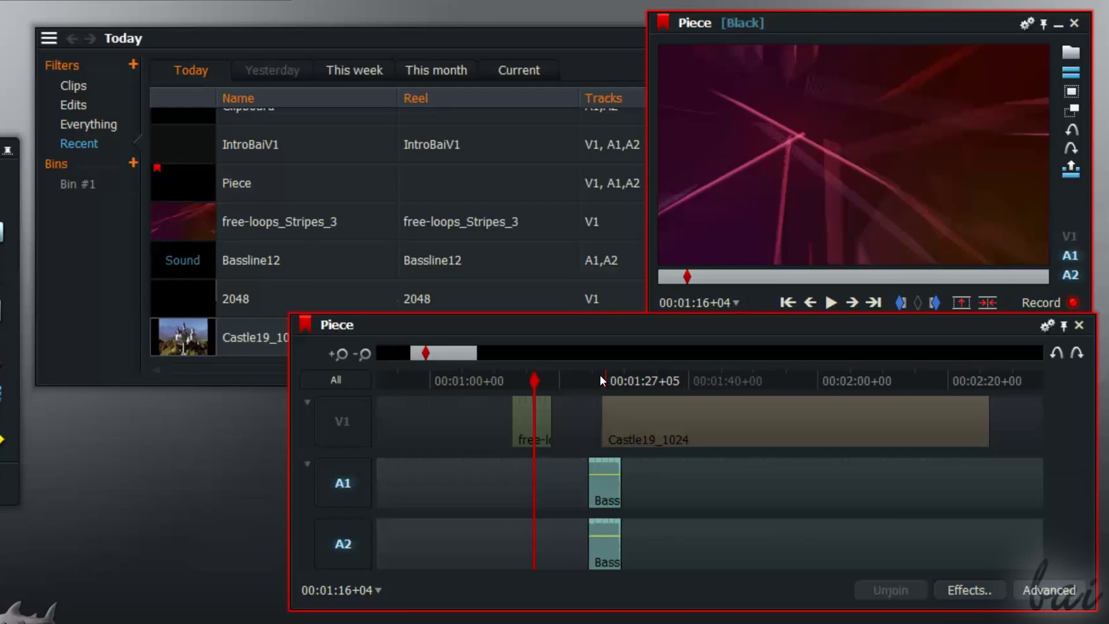
click(659, 375)
click(698, 374)
click(535, 377)
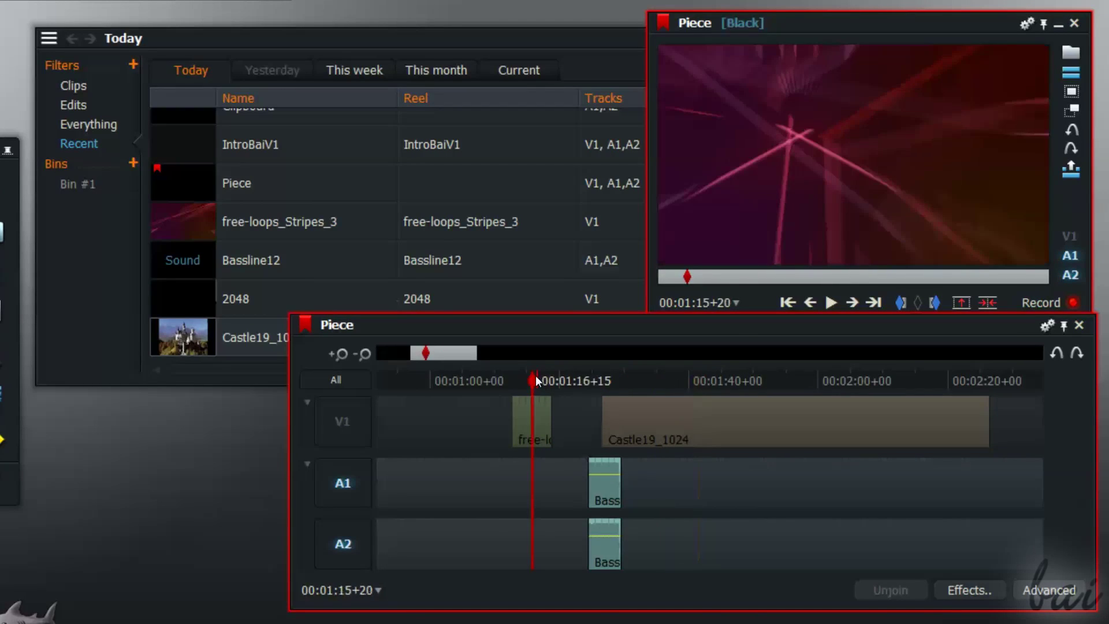
drag(514, 376, 537, 372)
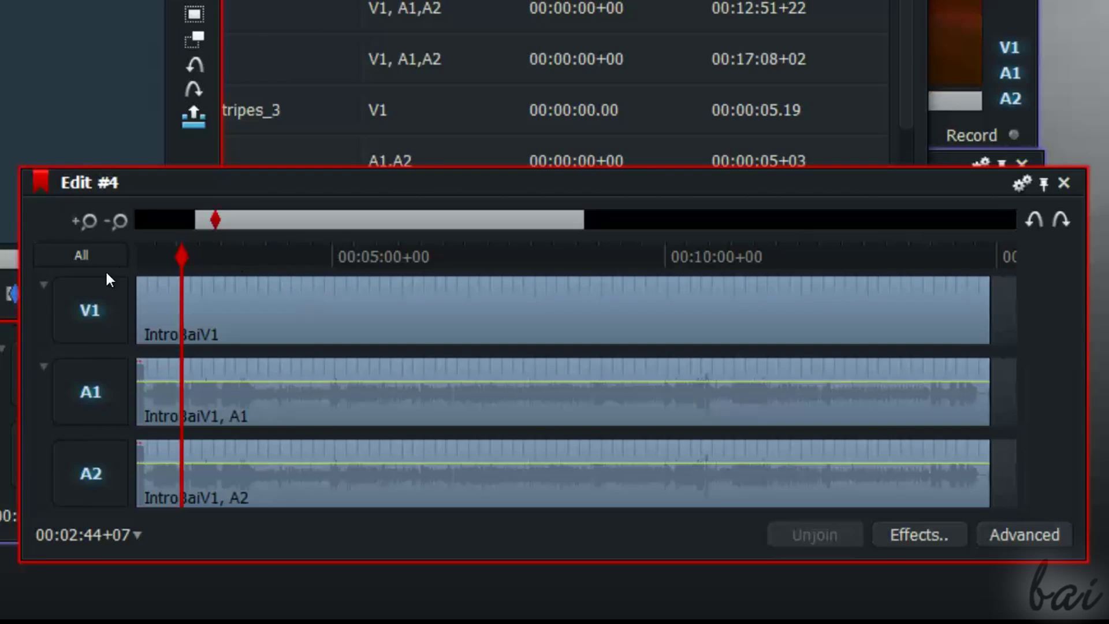
- Disable V1 in Edit #4 and slide the IntroBaiV1 audio later along A1 and A2
click(91, 318)
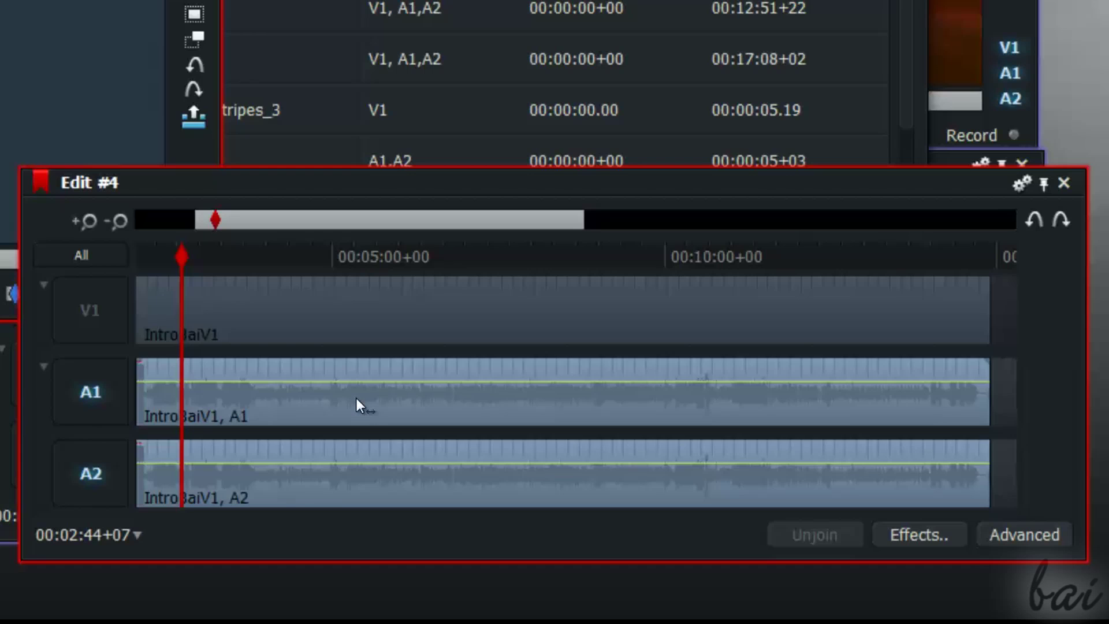
drag(355, 397, 616, 376)
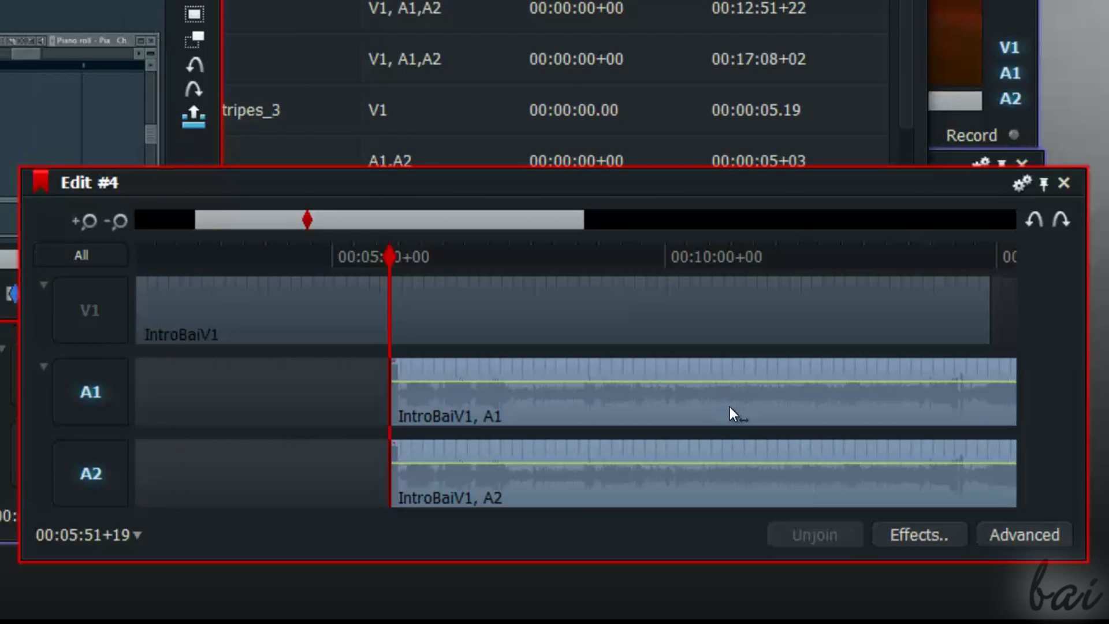
drag(736, 403, 630, 433)
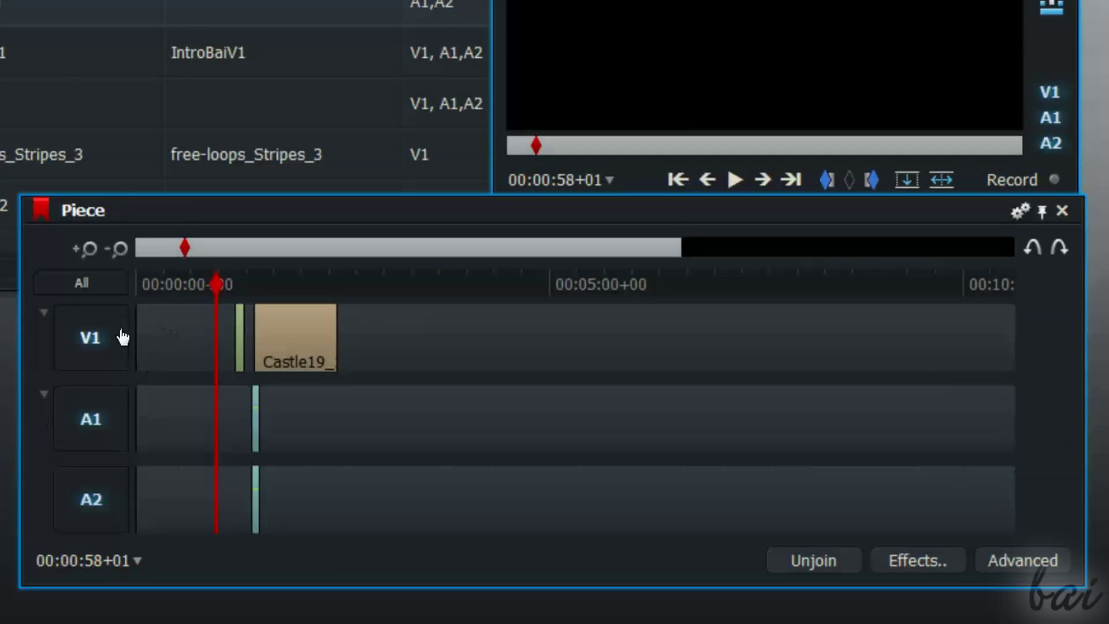
- Add one new video track to the Piece edit through the V1 header's Add tracks option
right_click(116, 357)
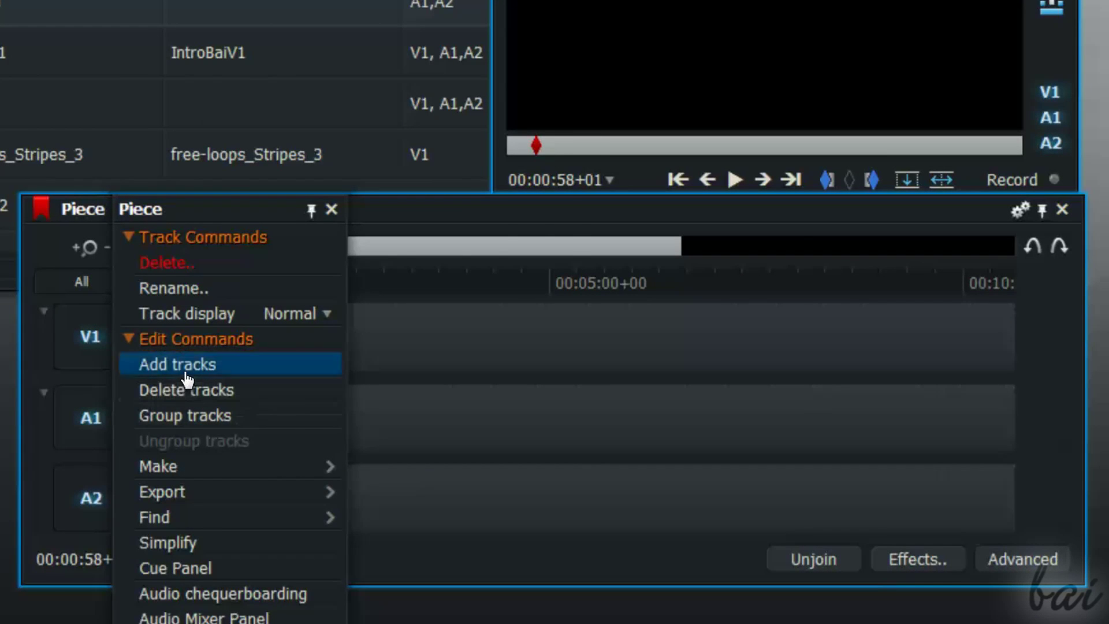
click(183, 366)
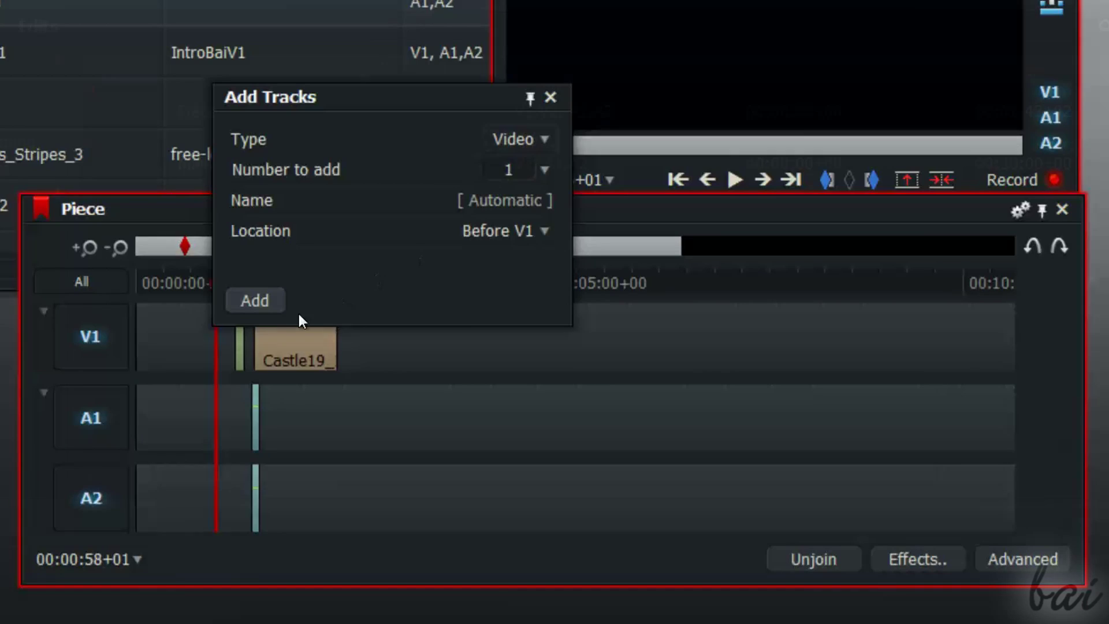
click(269, 306)
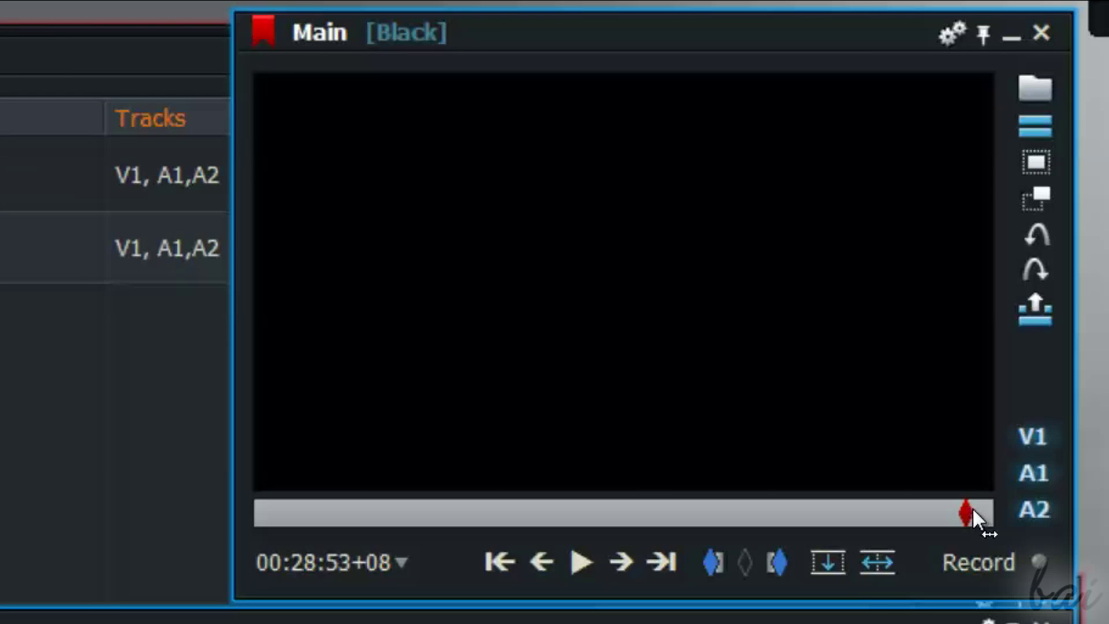
- Mark the empty stretch from after the last clip to the end of Piece and remove it
drag(972, 507, 1000, 513)
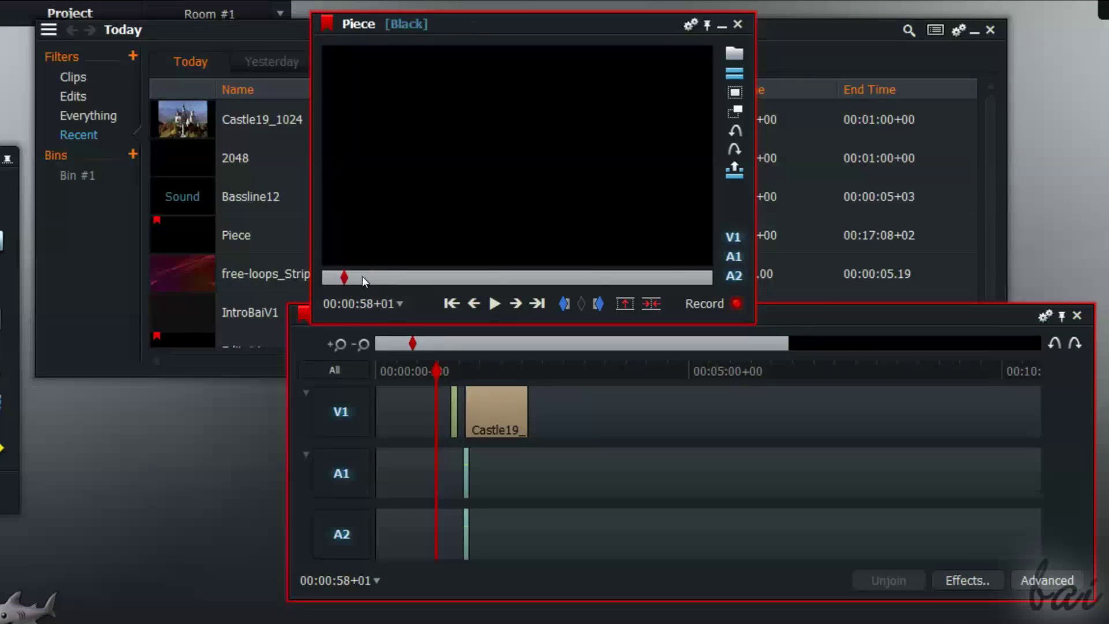
mouse_move(362, 276)
mouse_down()
mouse_move(393, 282)
mouse_move(383, 279)
mouse_up()
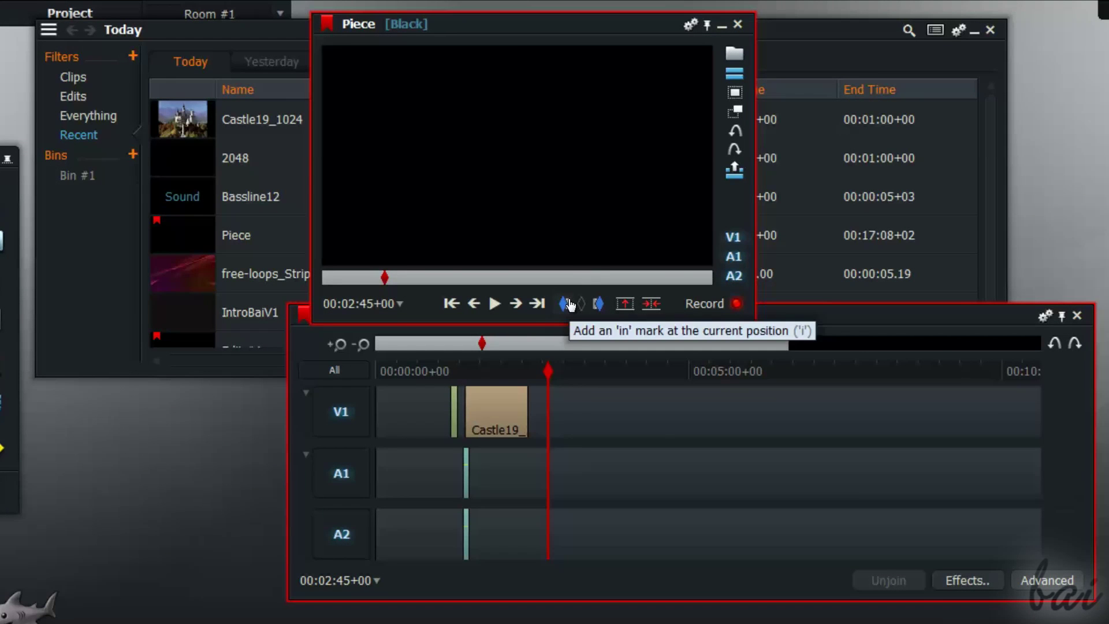
click(565, 303)
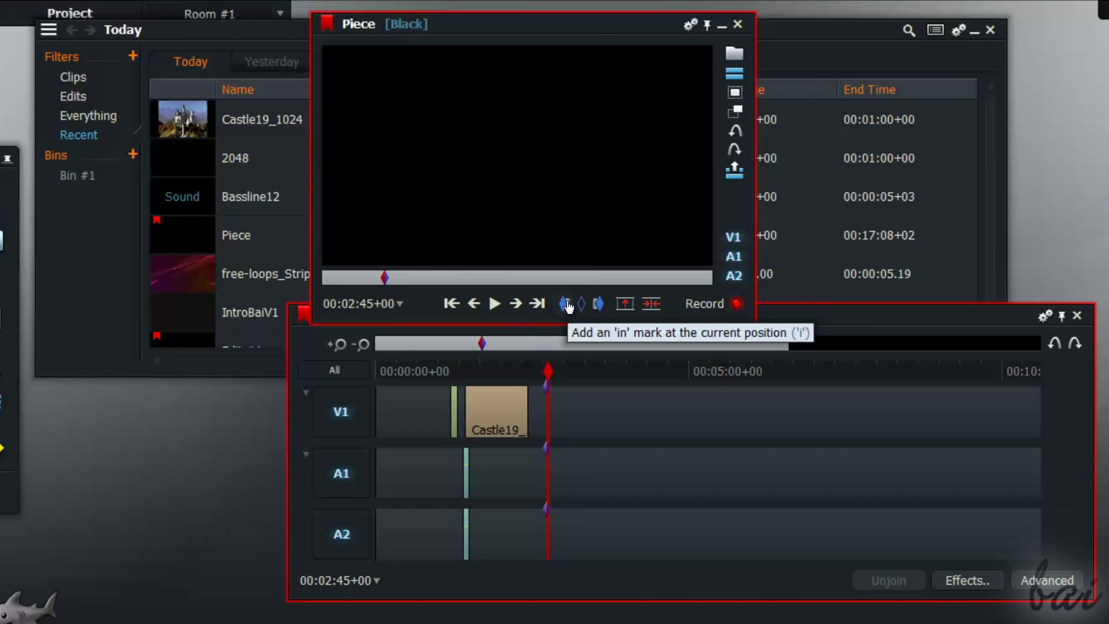
drag(392, 284, 711, 291)
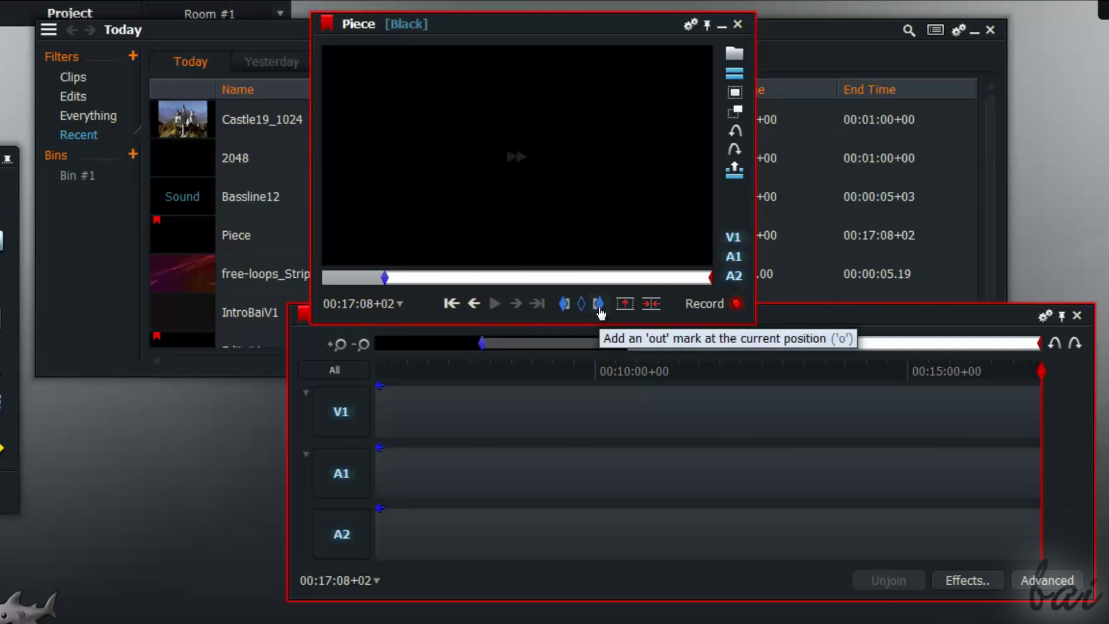
click(598, 304)
click(566, 279)
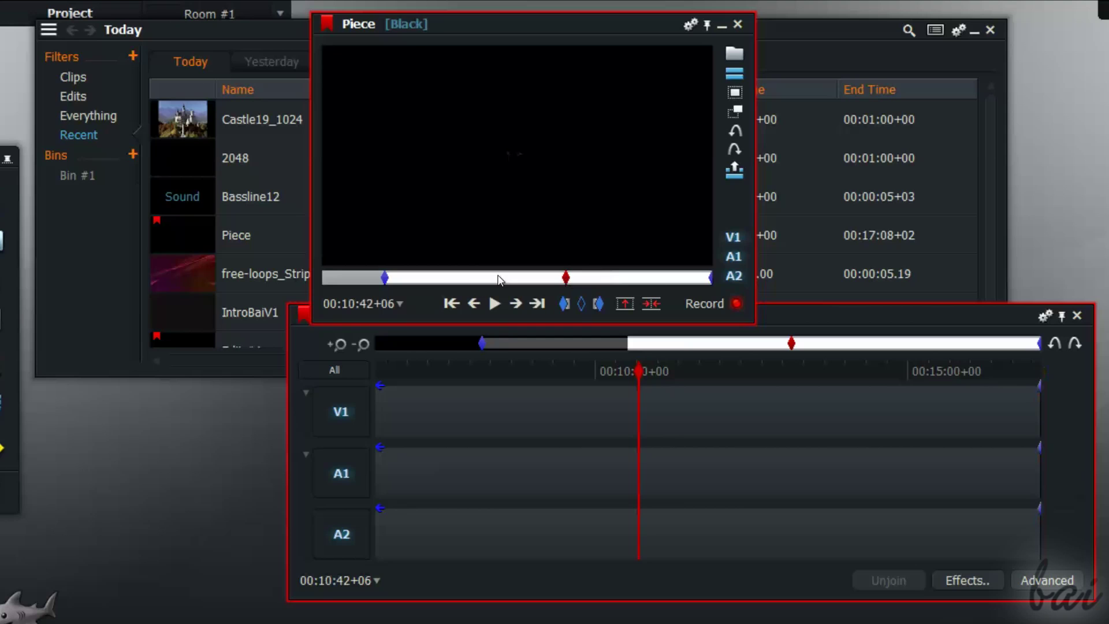
click(655, 305)
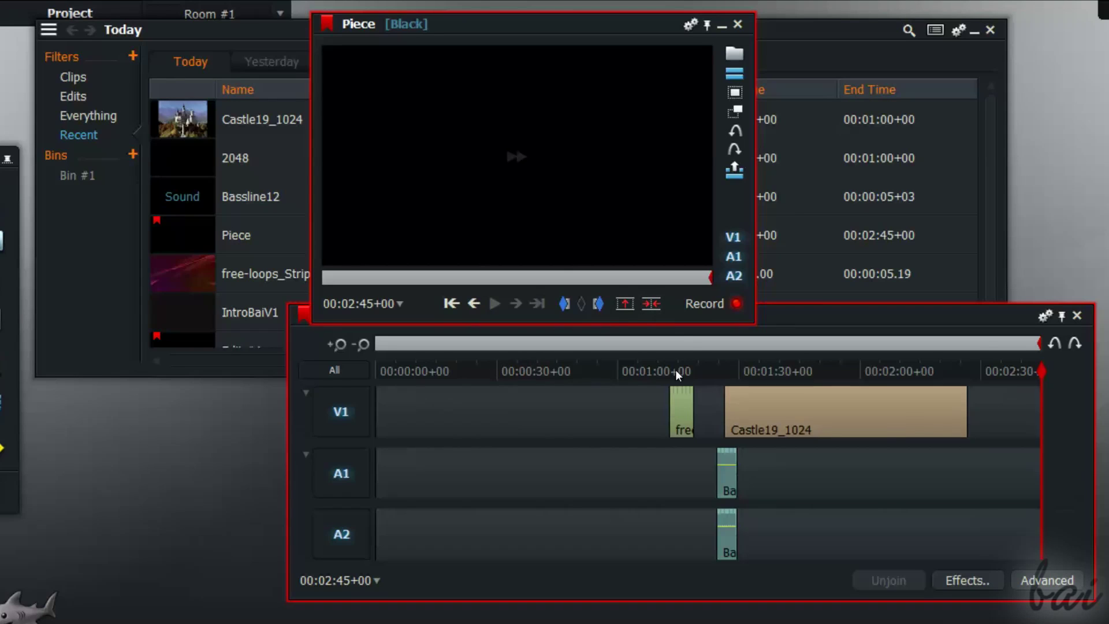
- Mark 00:00:00 to 00:01:01+22 before the first clip and delete it, closing the gap
drag(554, 278, 468, 277)
click(600, 308)
key(Home)
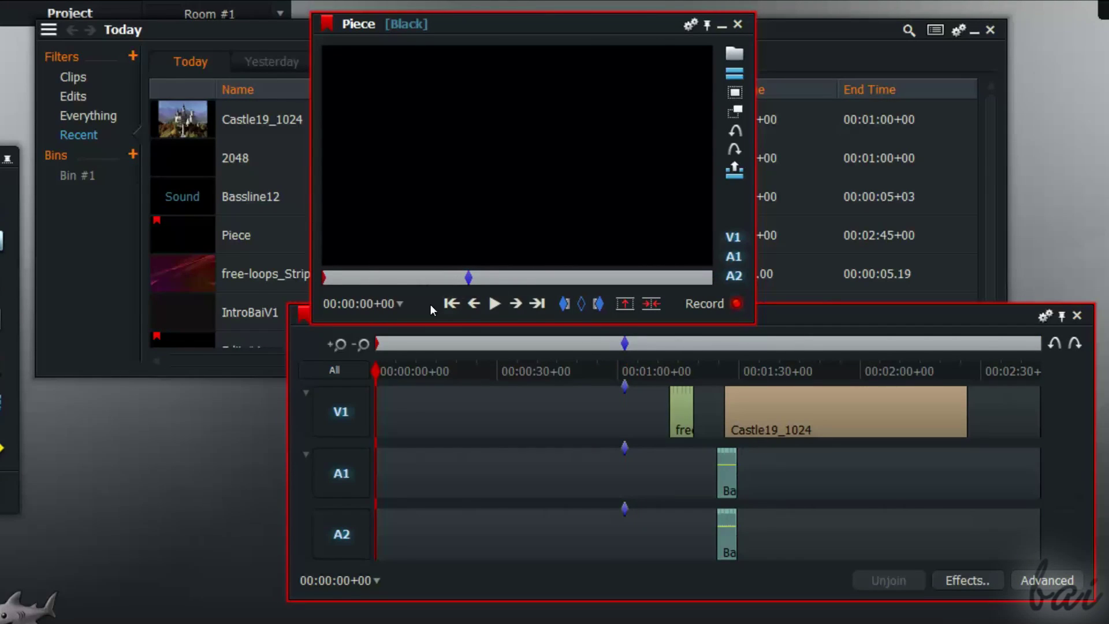
click(560, 311)
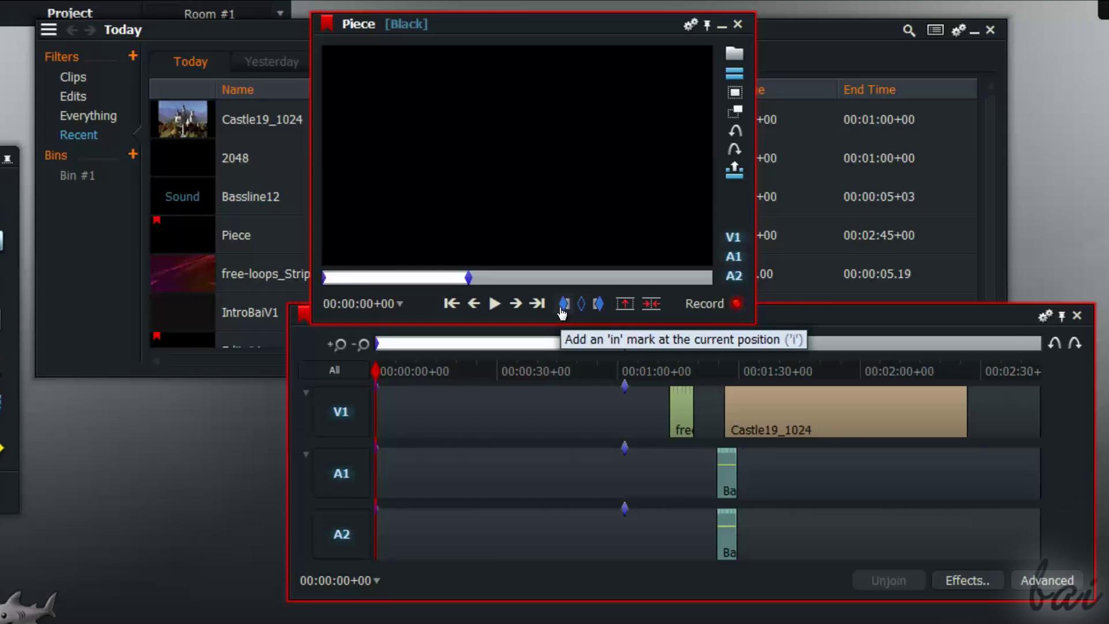
click(654, 309)
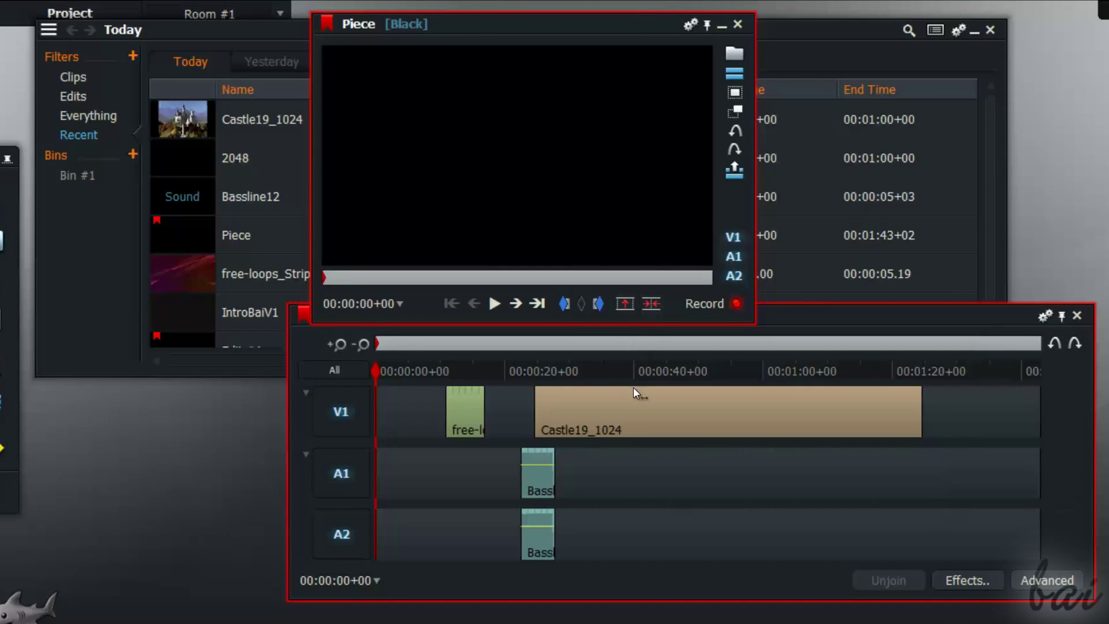
- Enlarge the Piece timeline window and add a V2 track holding the free-loops and Castle19_1024 clips
click(656, 367)
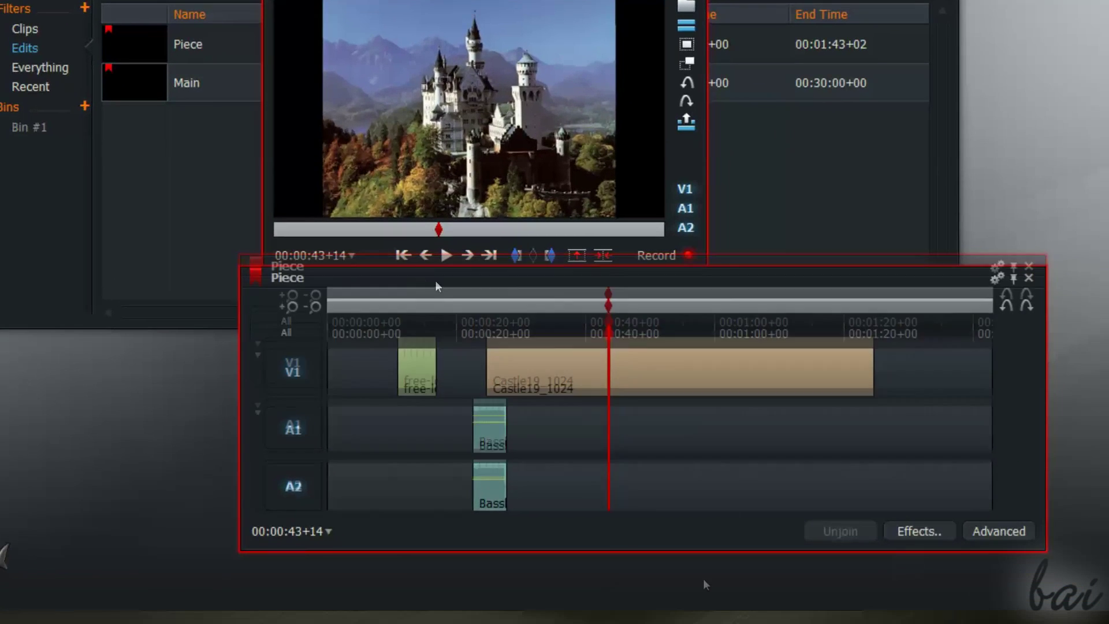
drag(437, 268, 206, 211)
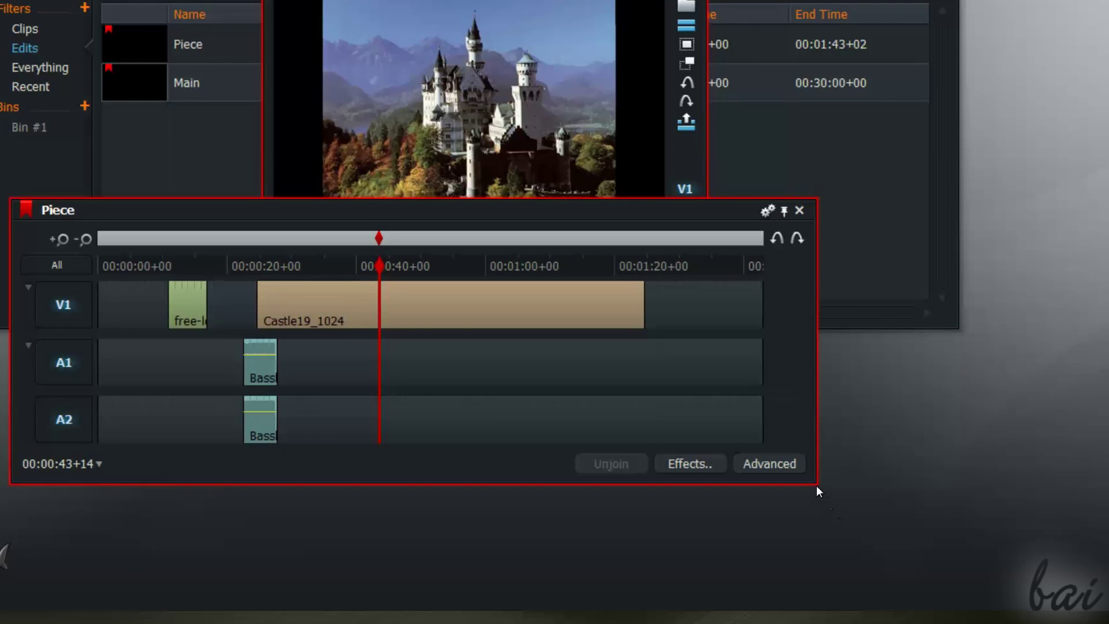
drag(817, 482, 1096, 509)
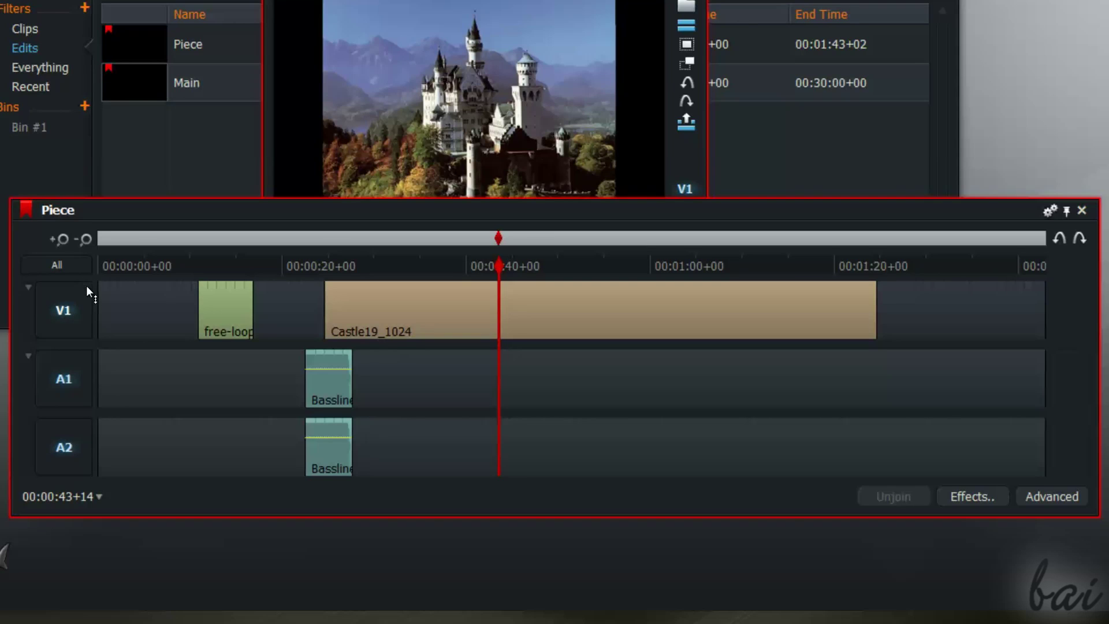
drag(85, 285, 87, 272)
drag(73, 351, 78, 383)
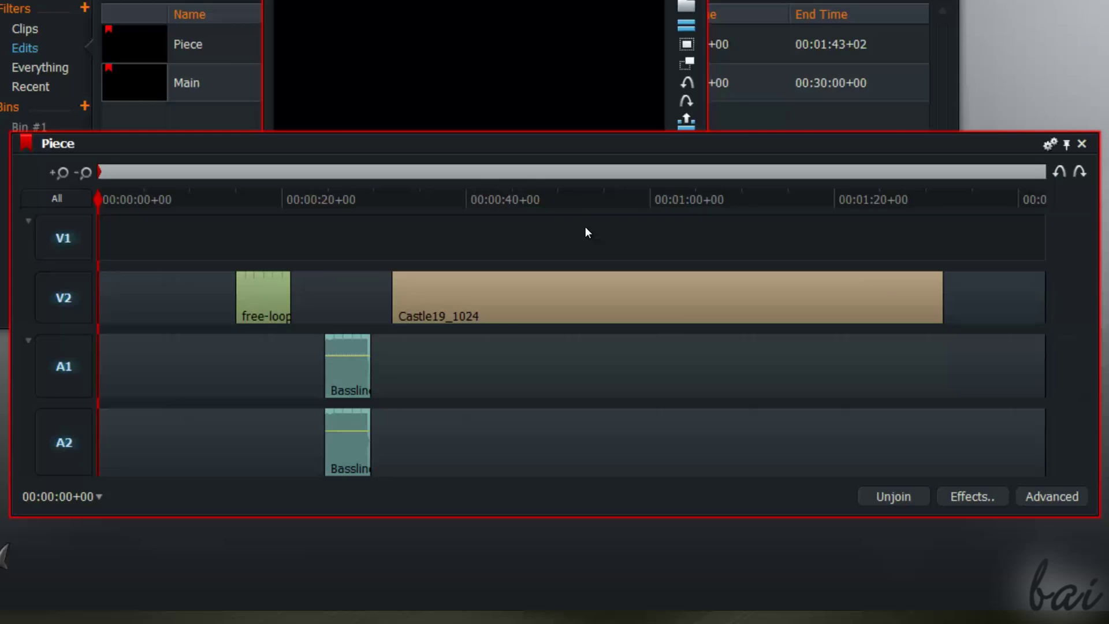
- Move Castle19_1024 from V2 up to V1 and scrub to about 00:00:16
drag(584, 226, 590, 234)
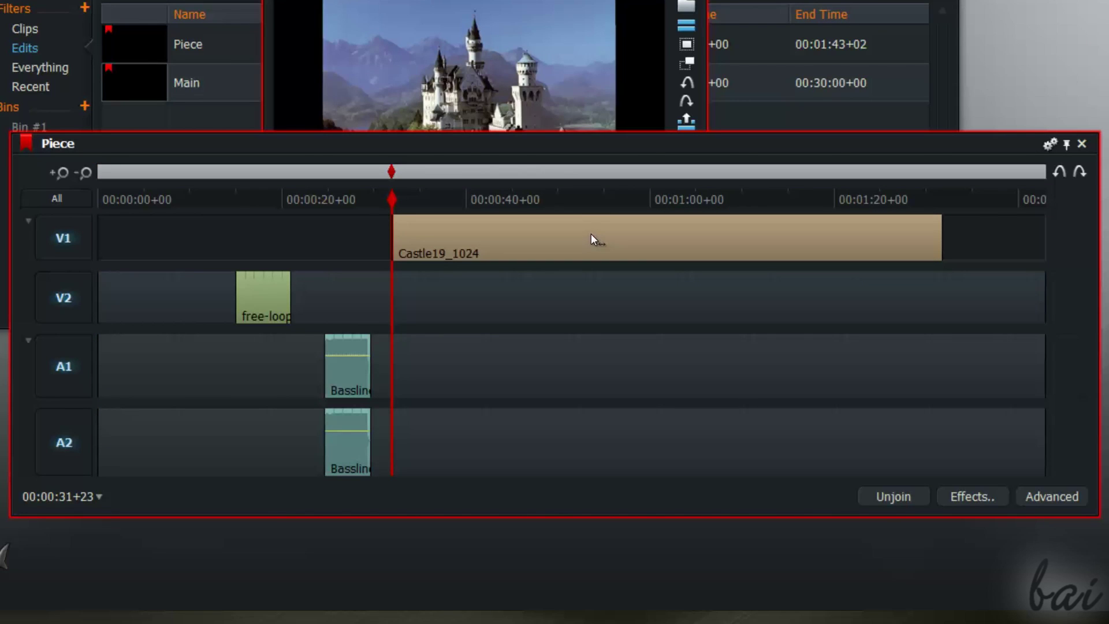
drag(608, 295, 611, 303)
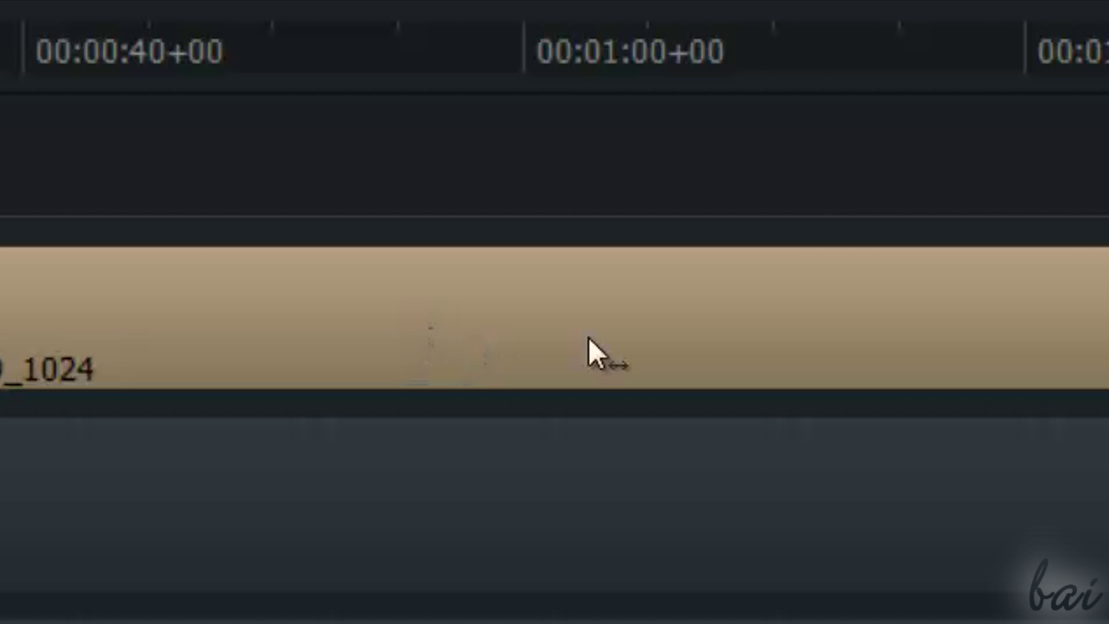
drag(588, 337, 455, 239)
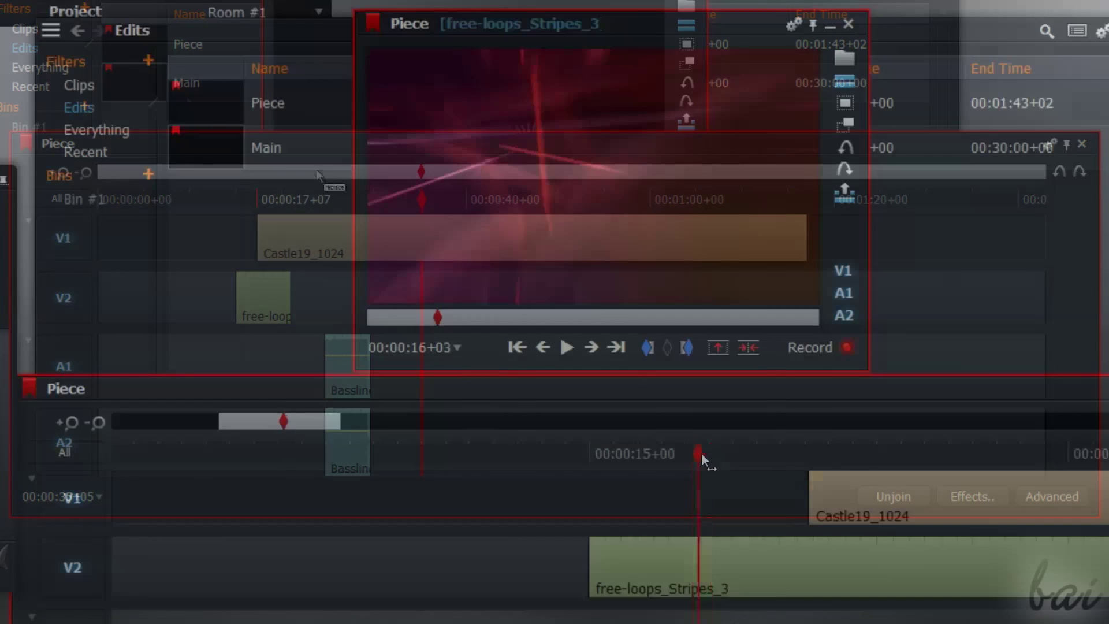
drag(701, 455, 830, 470)
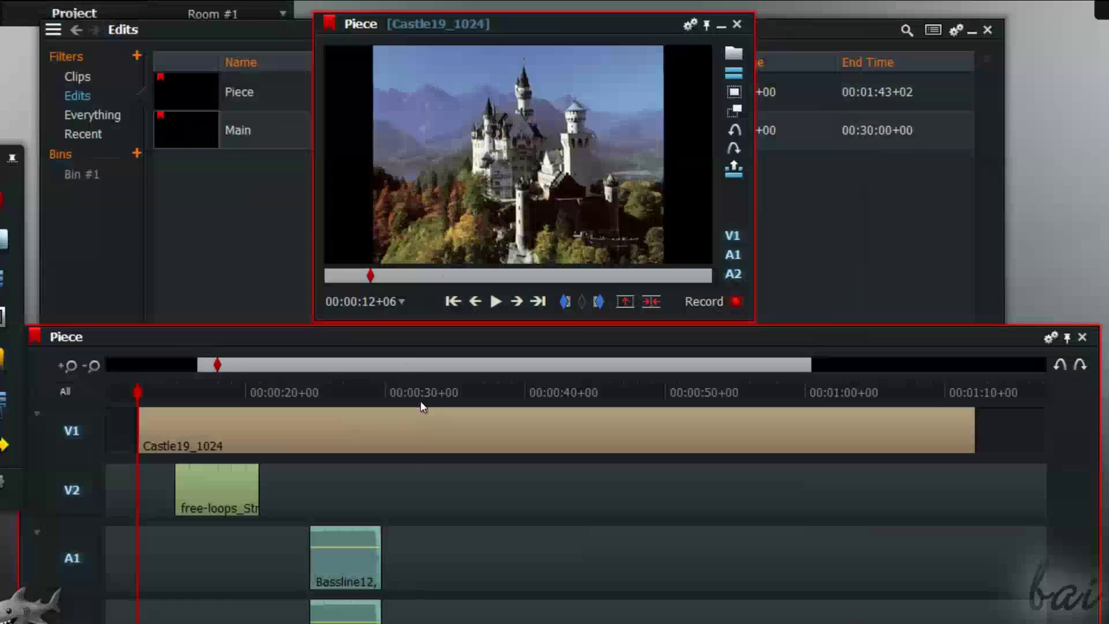
click(421, 395)
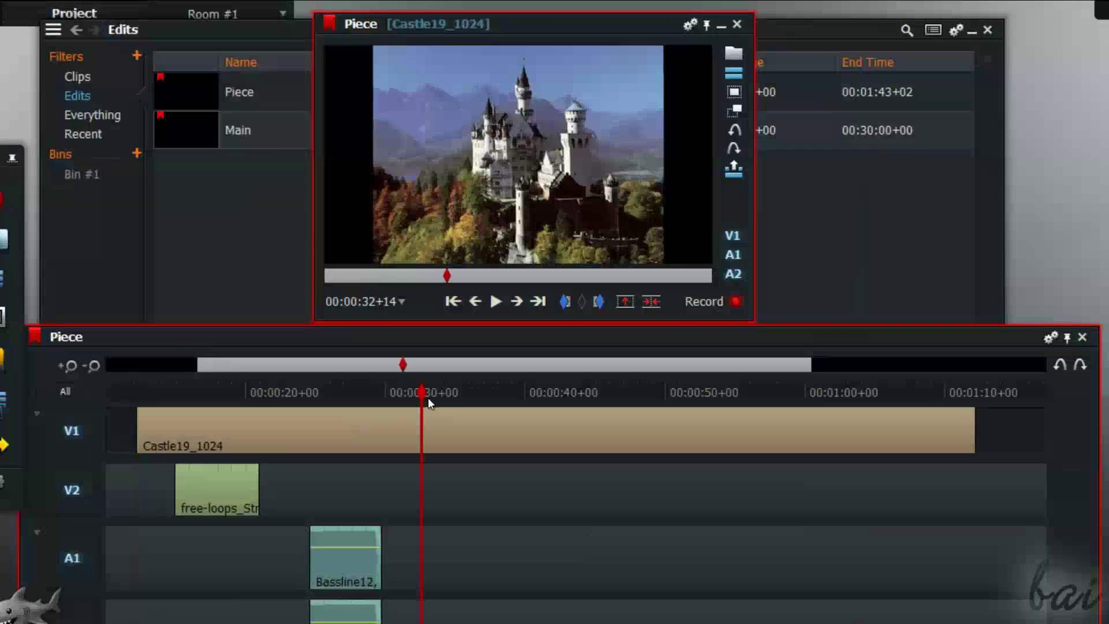
right_click(455, 427)
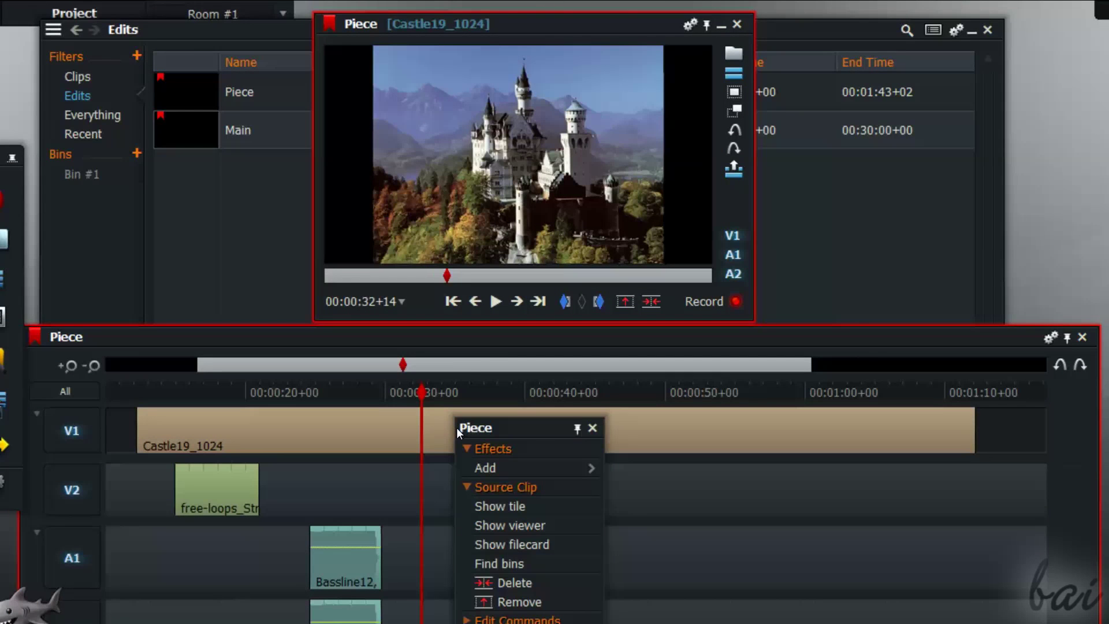
click(517, 602)
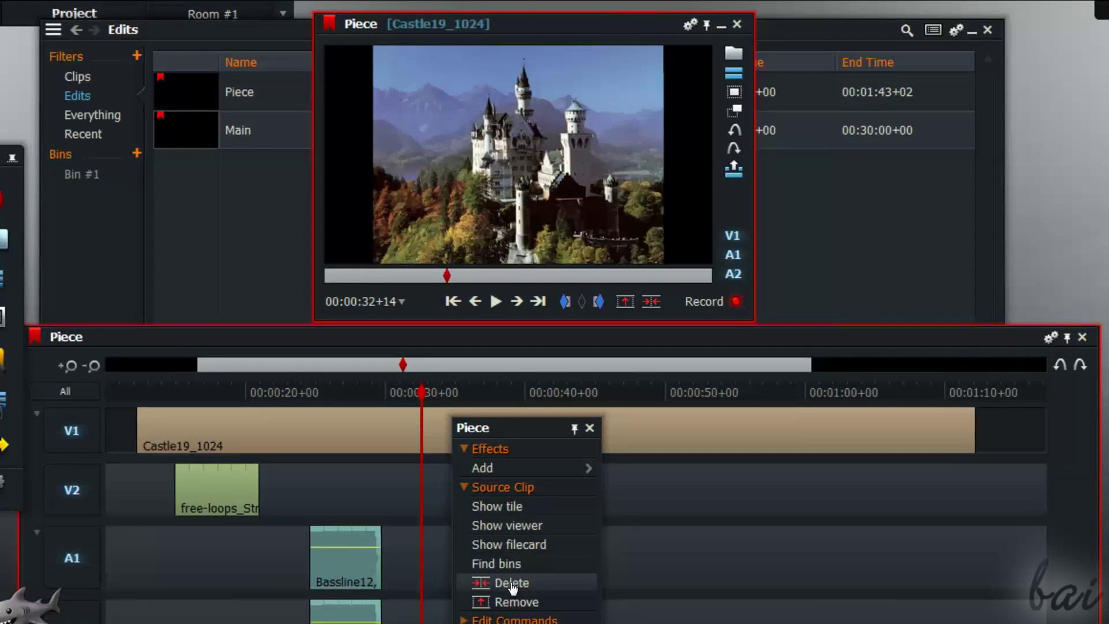
click(511, 583)
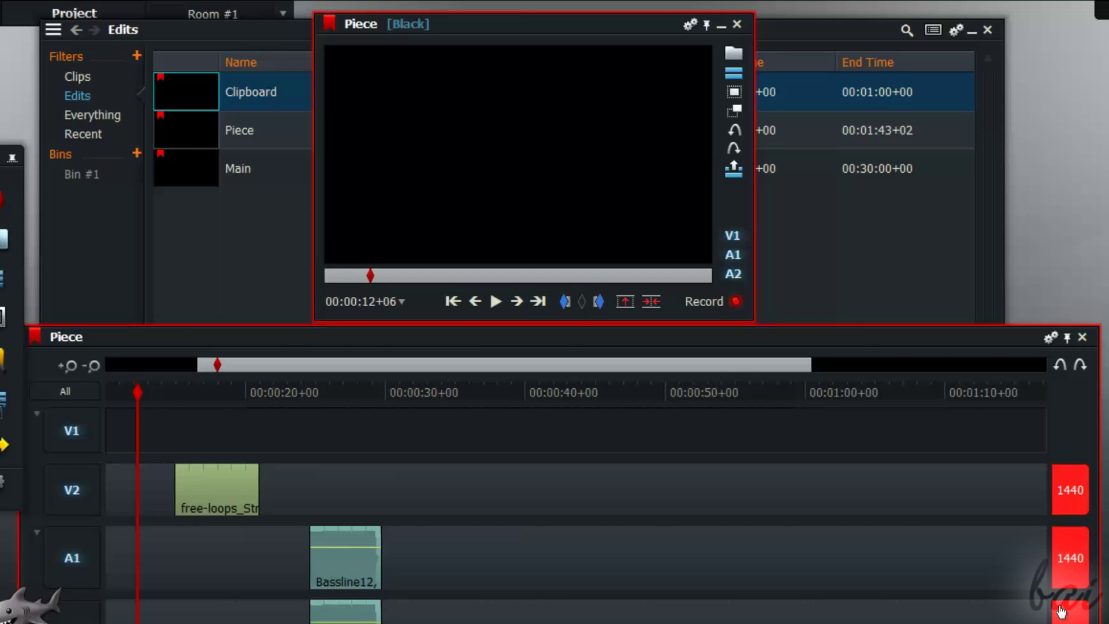
right_click(539, 422)
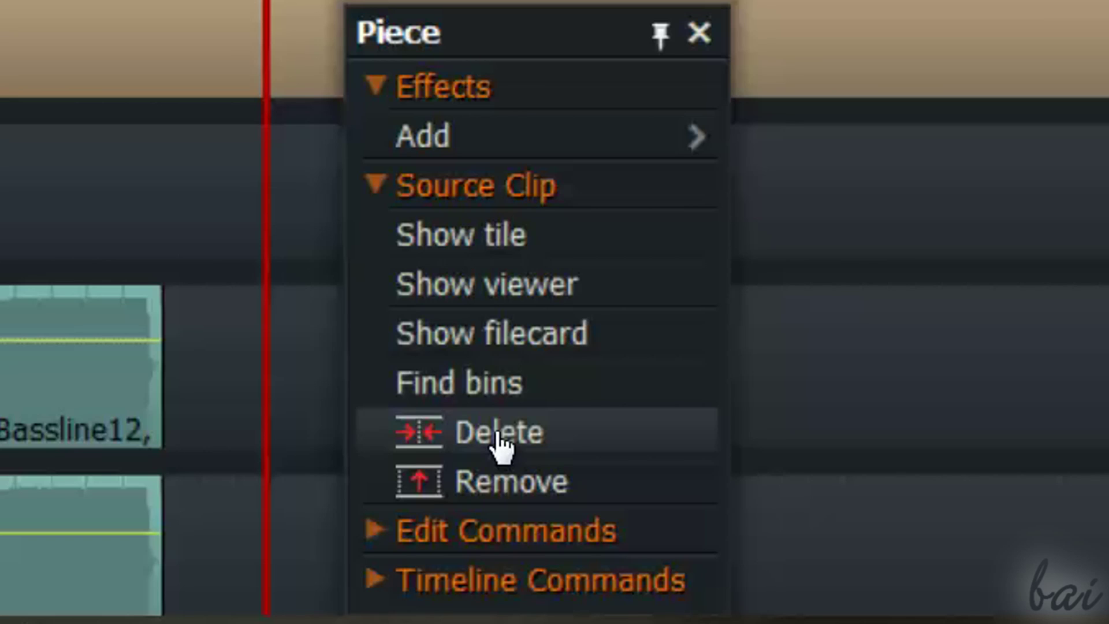
click(499, 440)
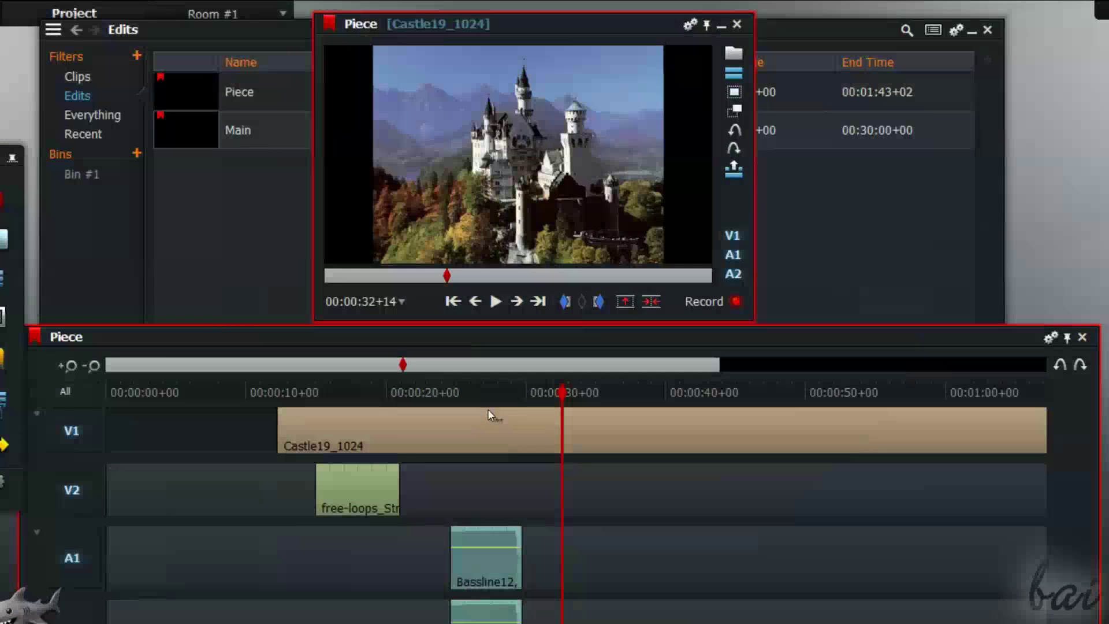
- Set the playhead to 00:00:18+03 and copy the free-loops clip to a later position
click(494, 384)
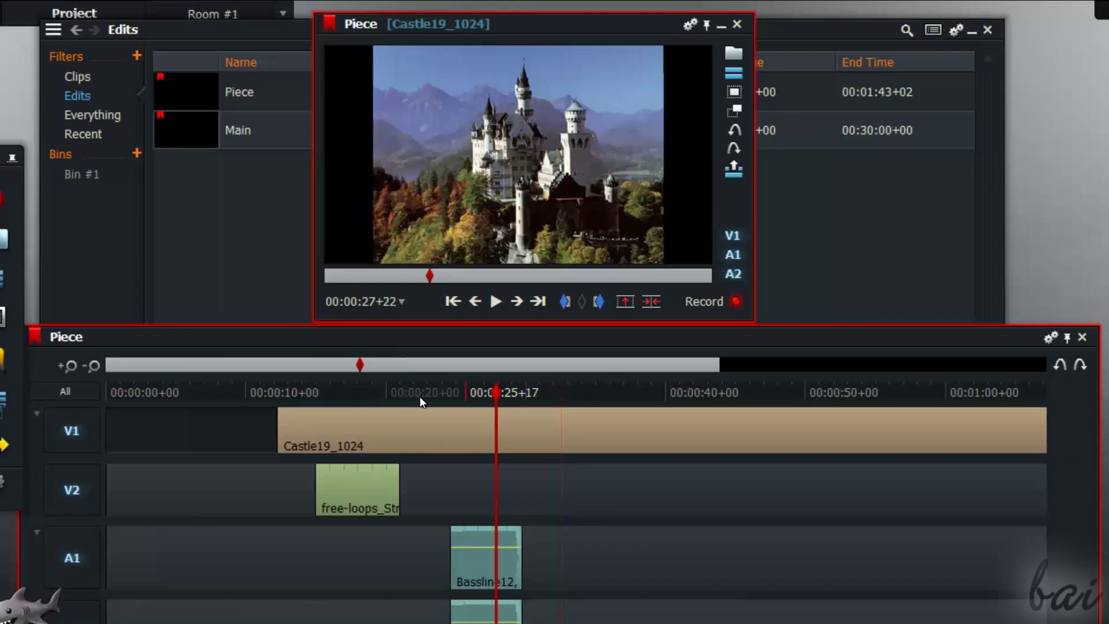
click(360, 389)
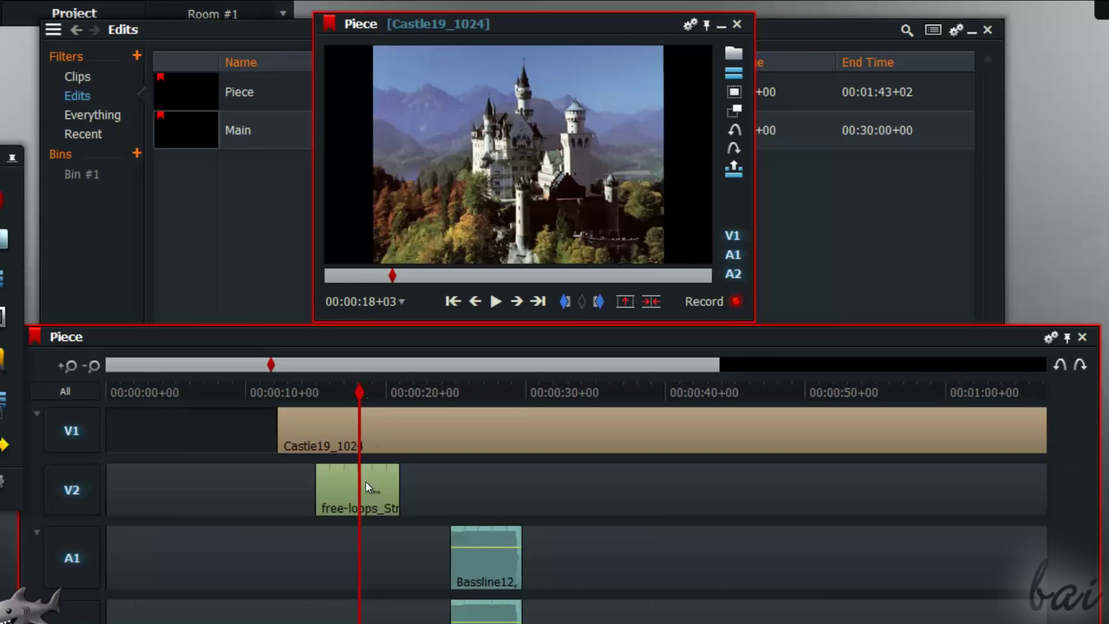
drag(366, 483, 551, 500)
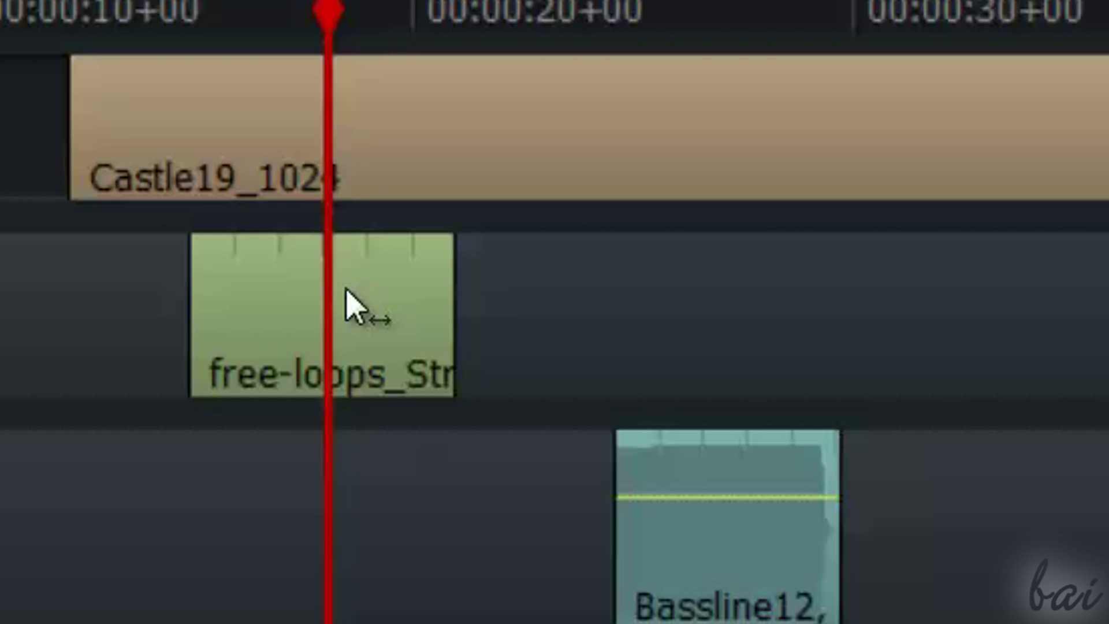
drag(350, 297, 497, 321)
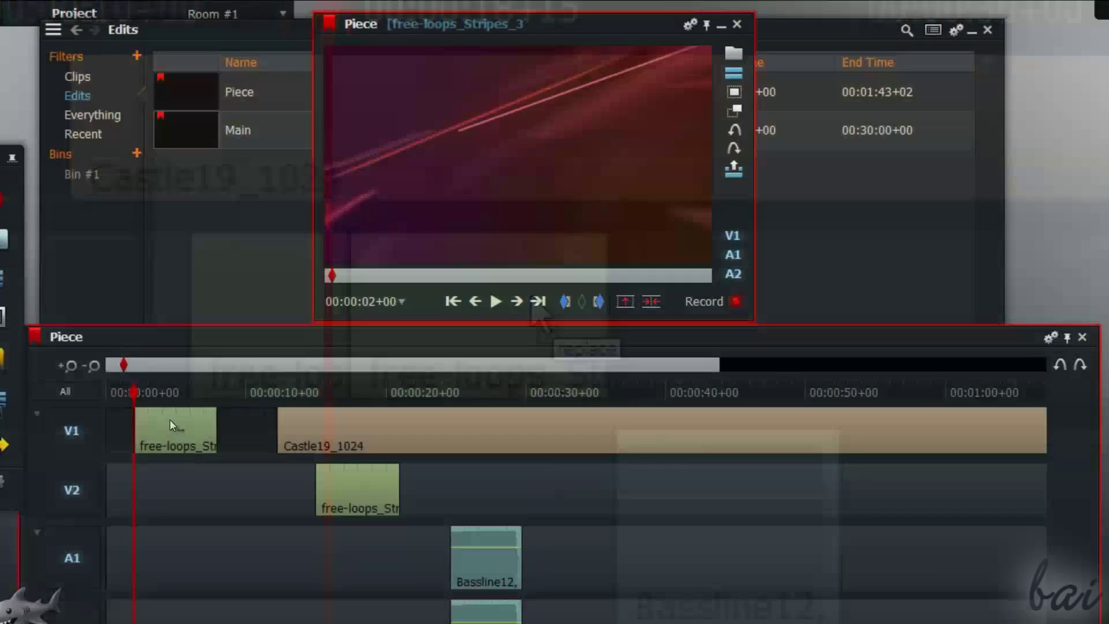
- Overwrite part of Castle19_1024 with the free-loops clip, then settle it back on V2
click(173, 422)
drag(164, 430, 671, 483)
click(647, 379)
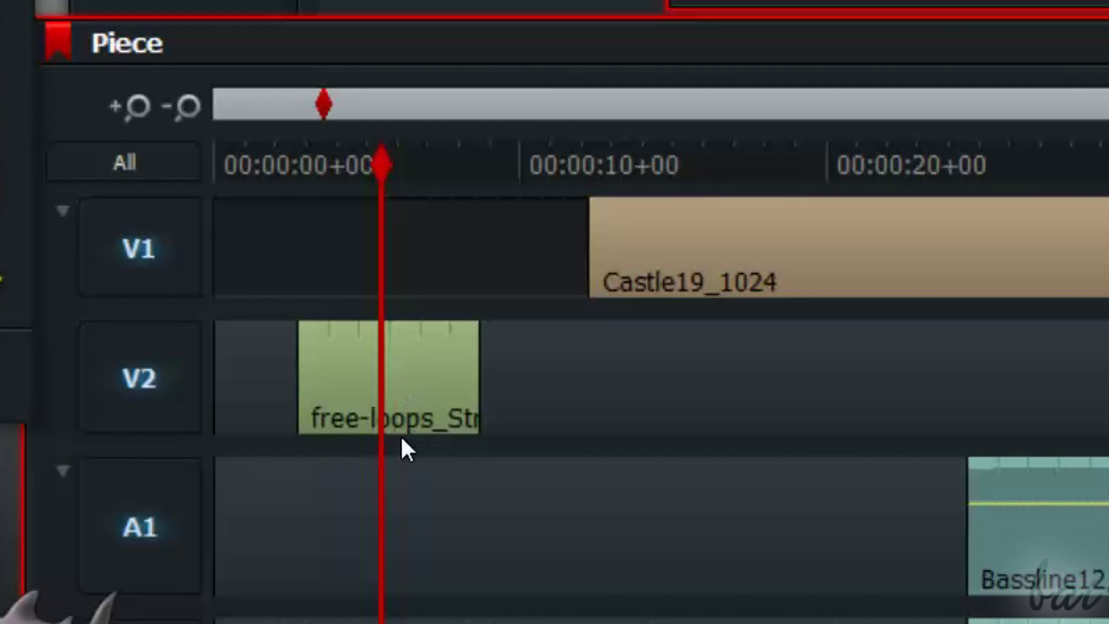
- Split the free-loops clip and move its second piece right, leaving a gap
key(c)
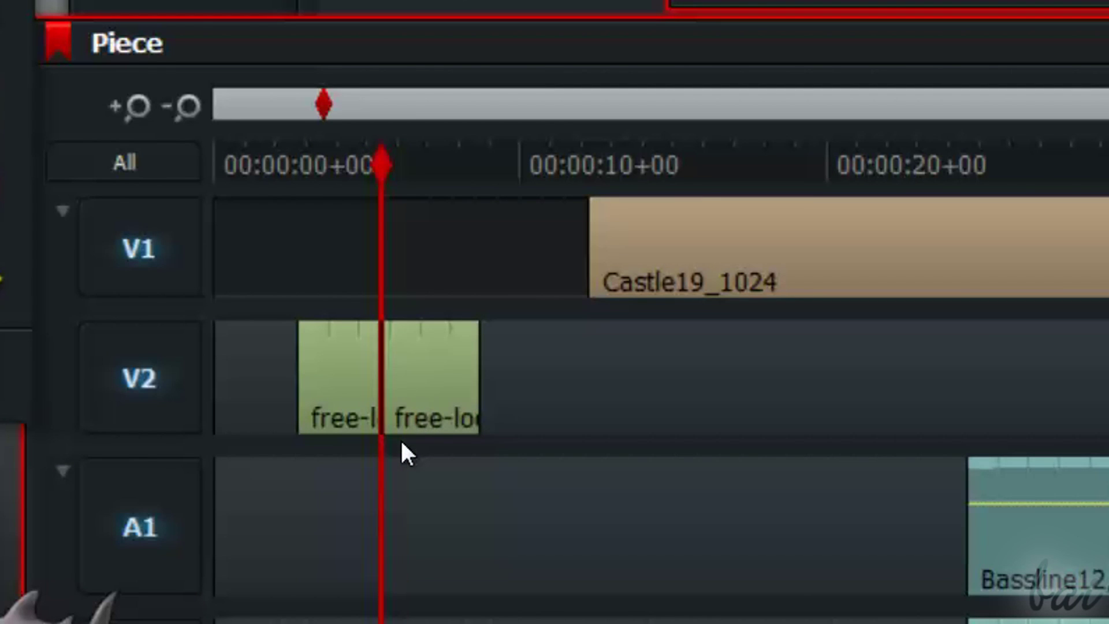
click(425, 191)
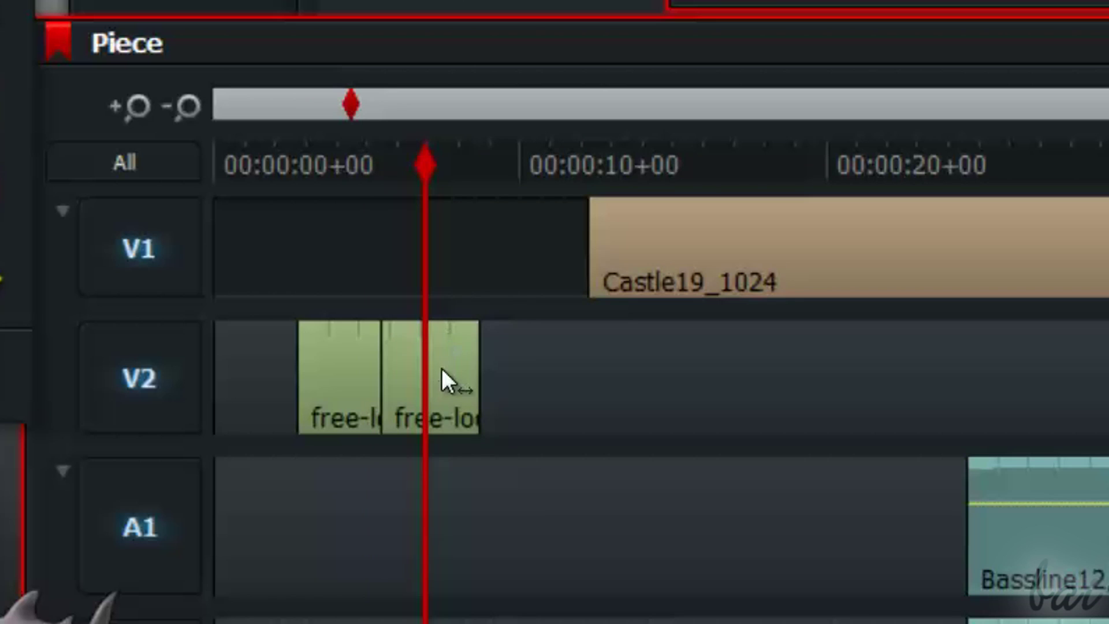
drag(442, 368, 517, 404)
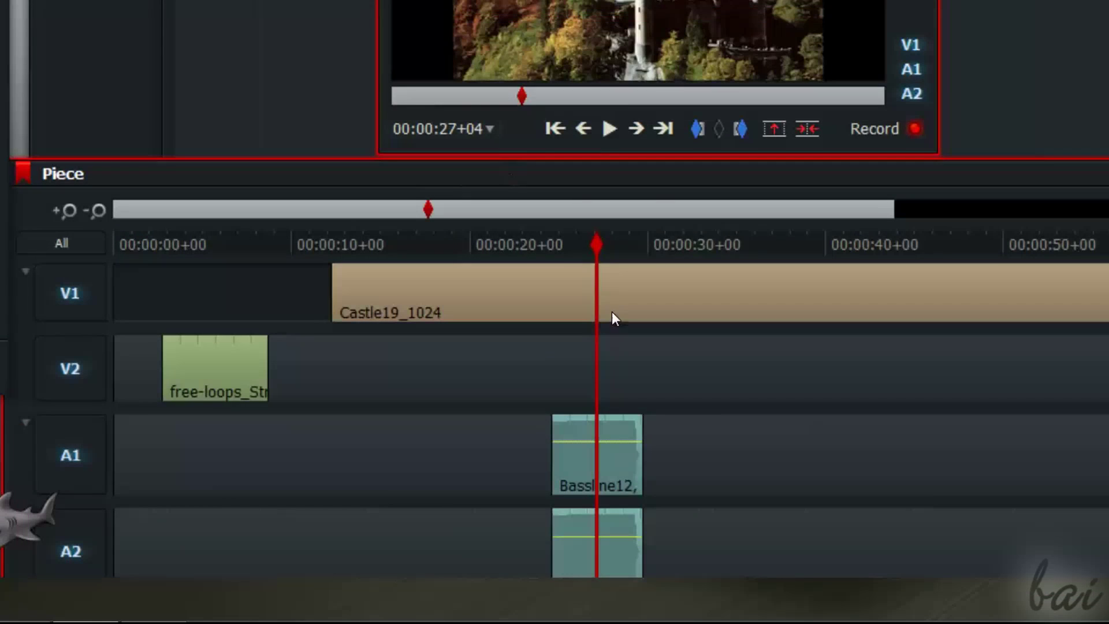
- Undo the all-track cut at 00:00:26+05, then split only Castle19_1024 with A1 and A2 excluded
click(579, 243)
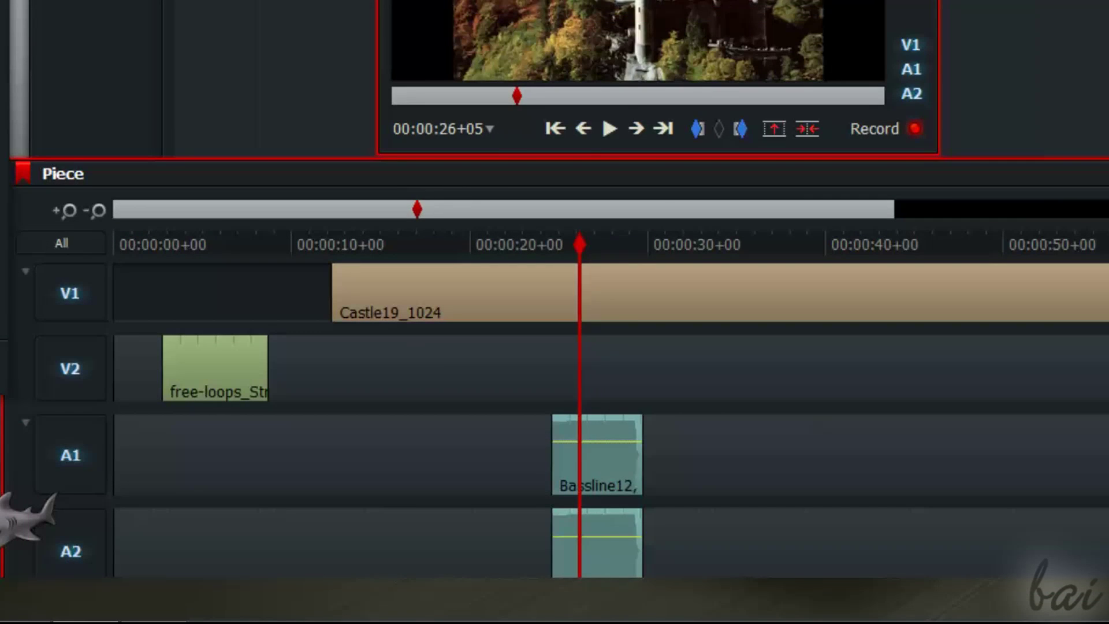
key(c)
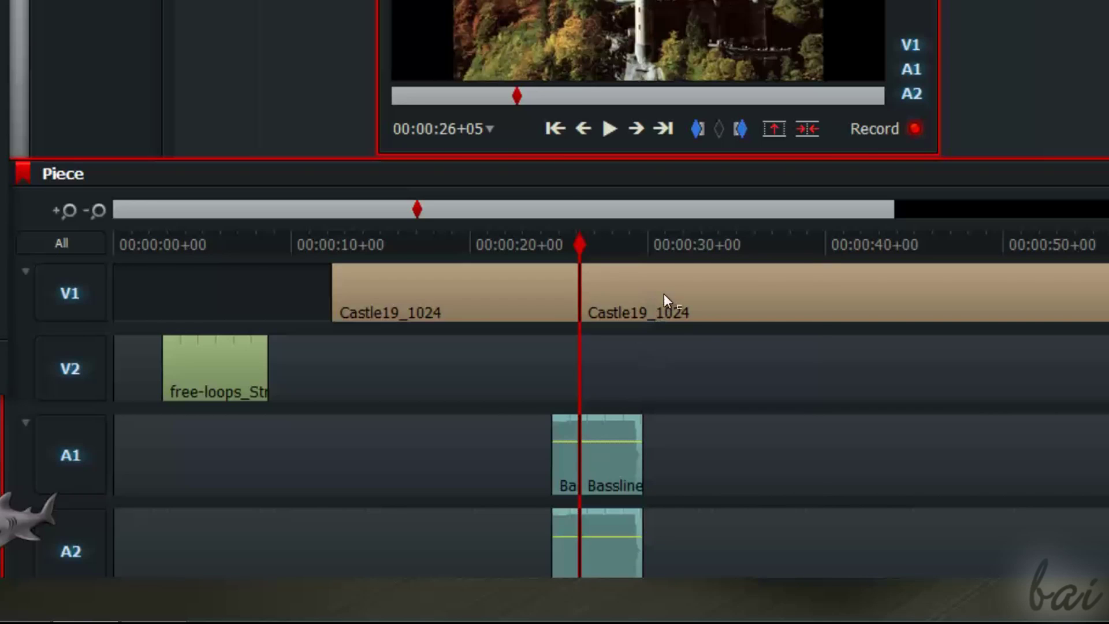
click(820, 248)
click(575, 229)
key(ctrl+z)
click(574, 229)
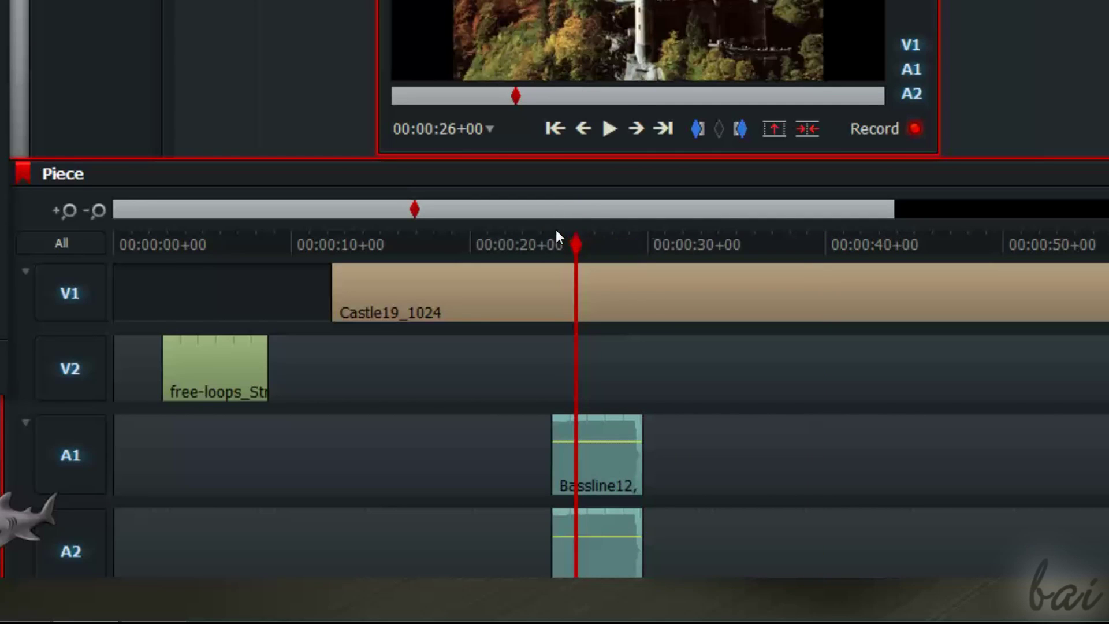
click(72, 459)
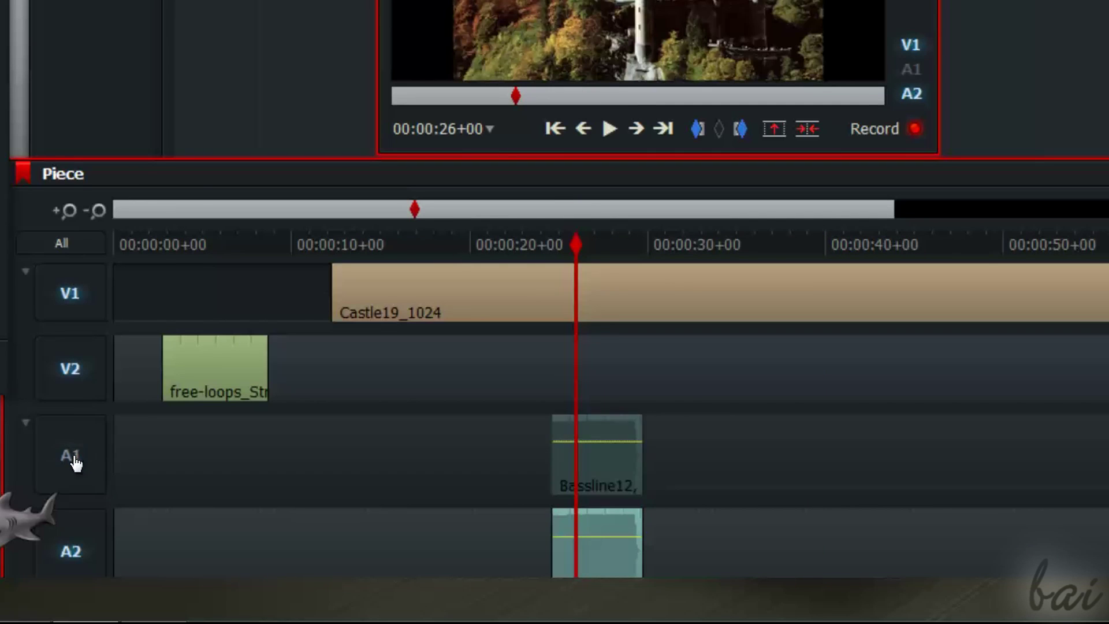
click(73, 555)
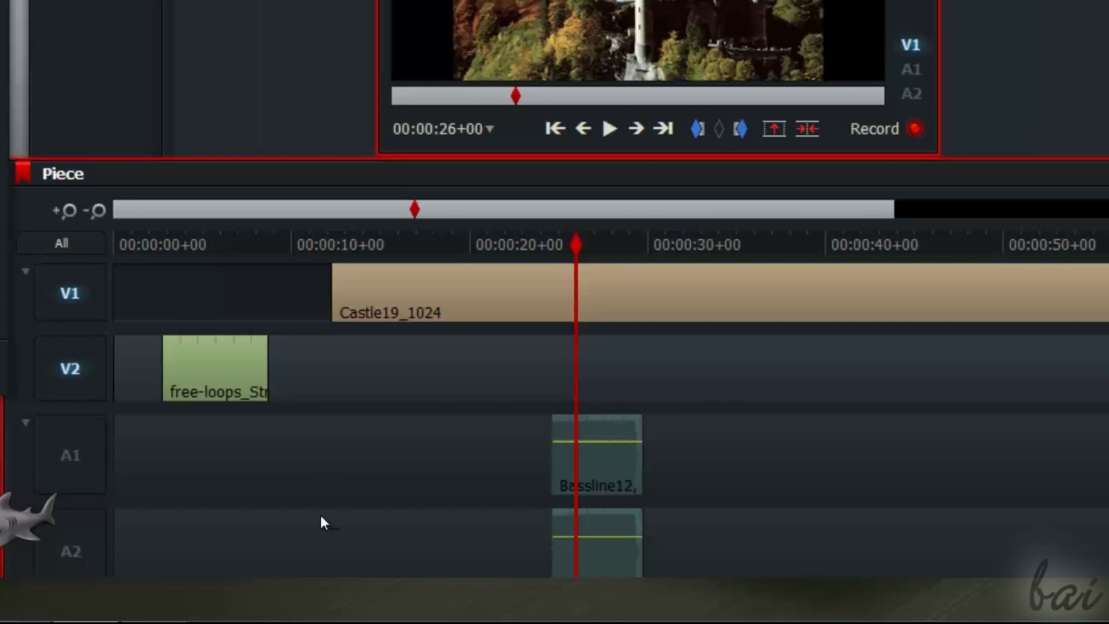
key(c)
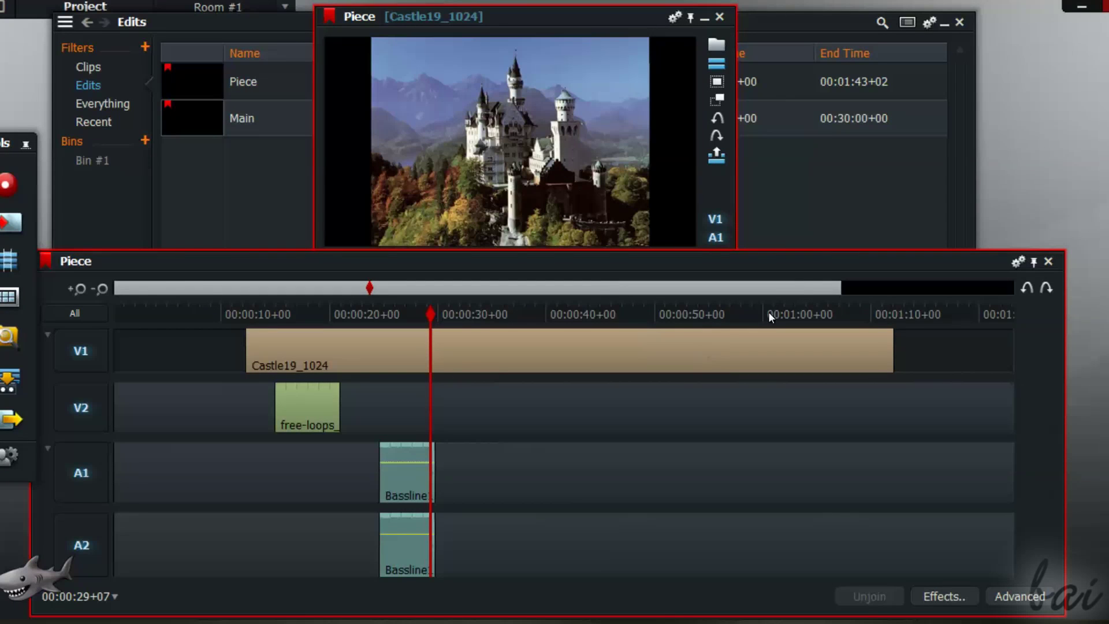
- Trim the end of Castle19_1024 on V1 back to about 00:00:34
click(892, 303)
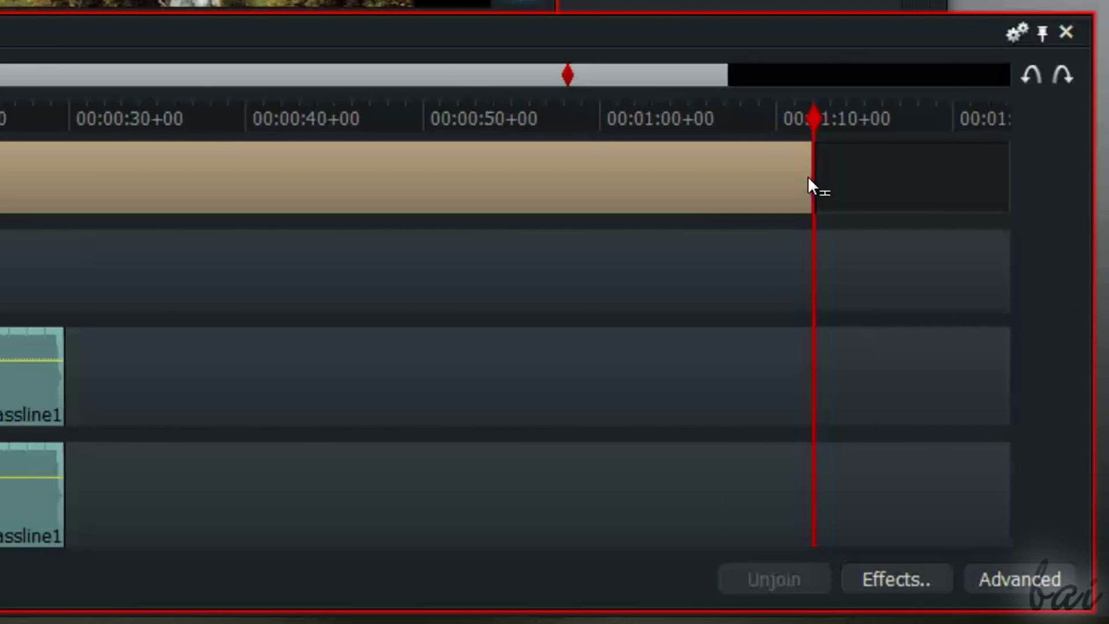
click(807, 182)
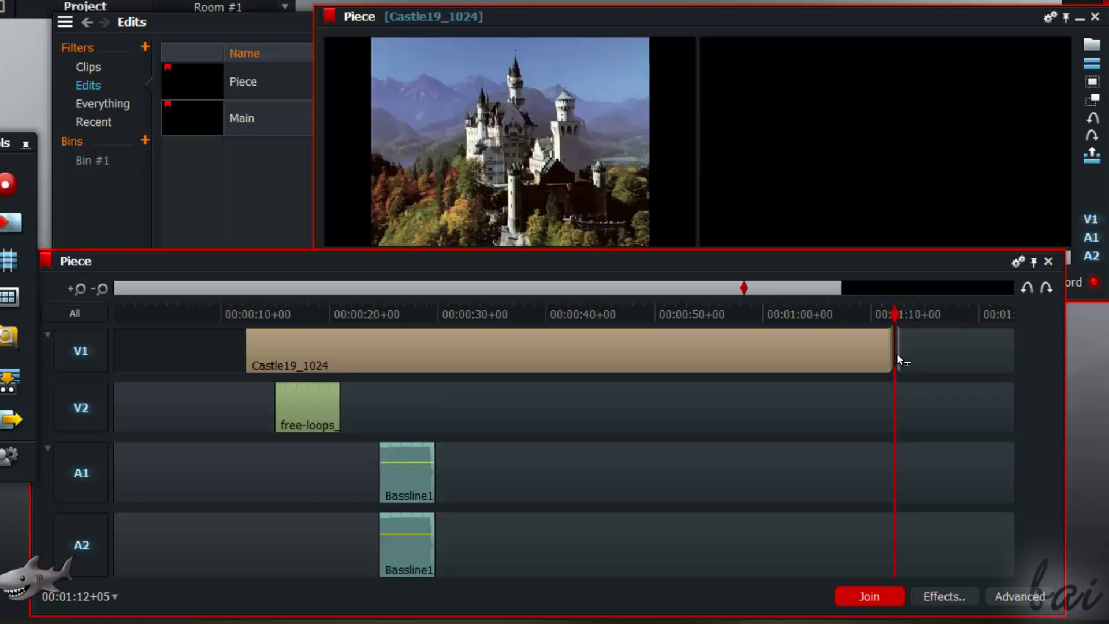
drag(896, 350, 830, 351)
drag(718, 353, 608, 347)
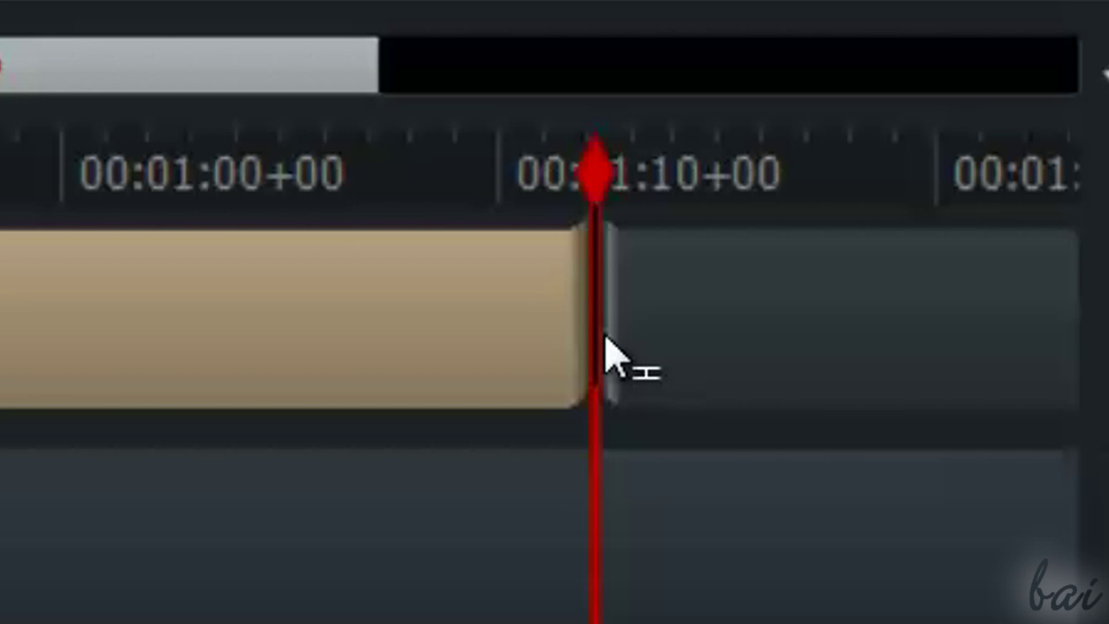
drag(606, 338, 324, 335)
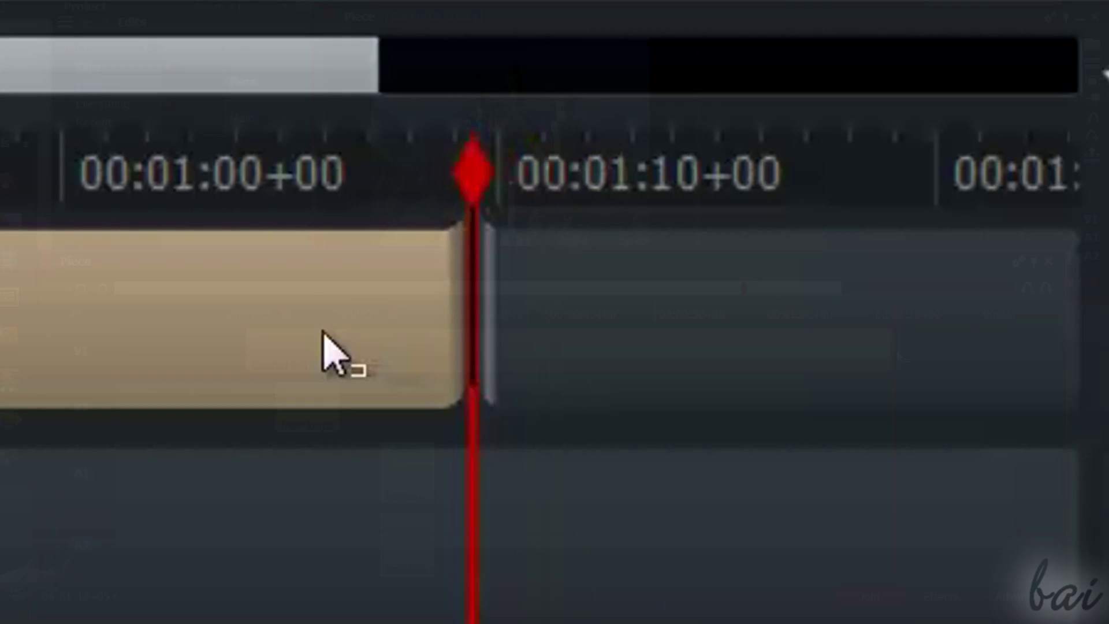
drag(881, 353, 483, 365)
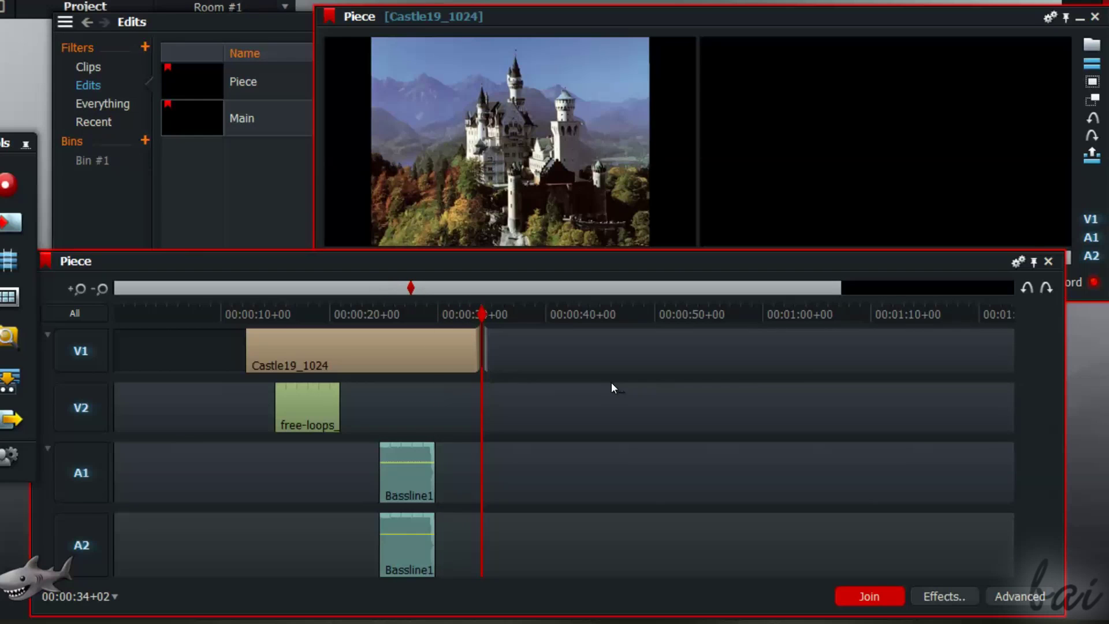
click(862, 598)
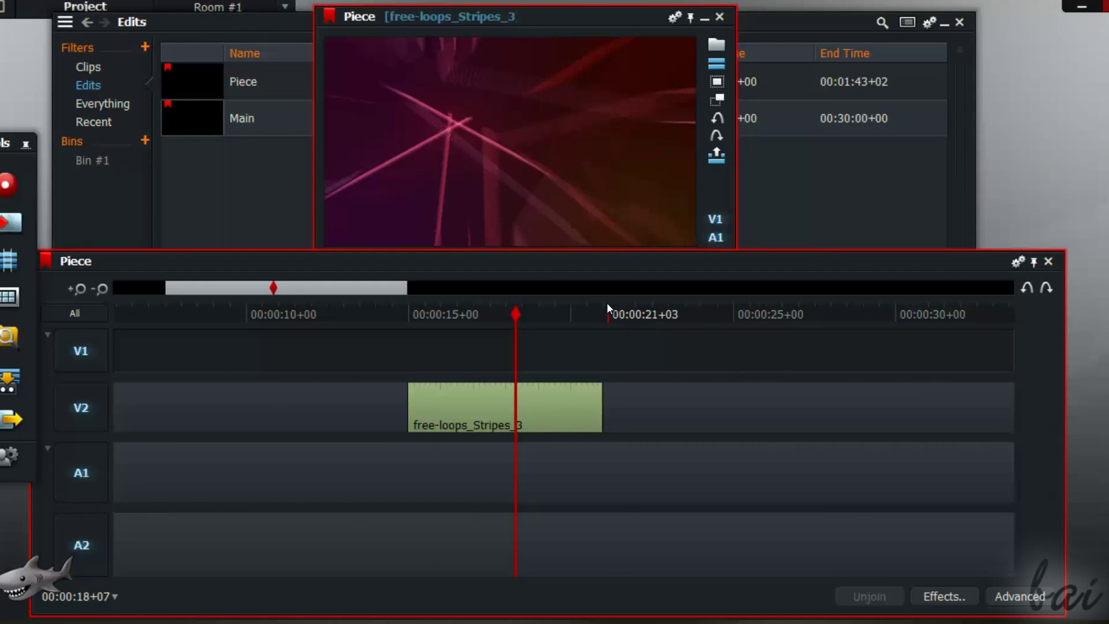
- Lengthen free-loops_Stripes_3 on V2 so it ends around 00:00:25
click(608, 305)
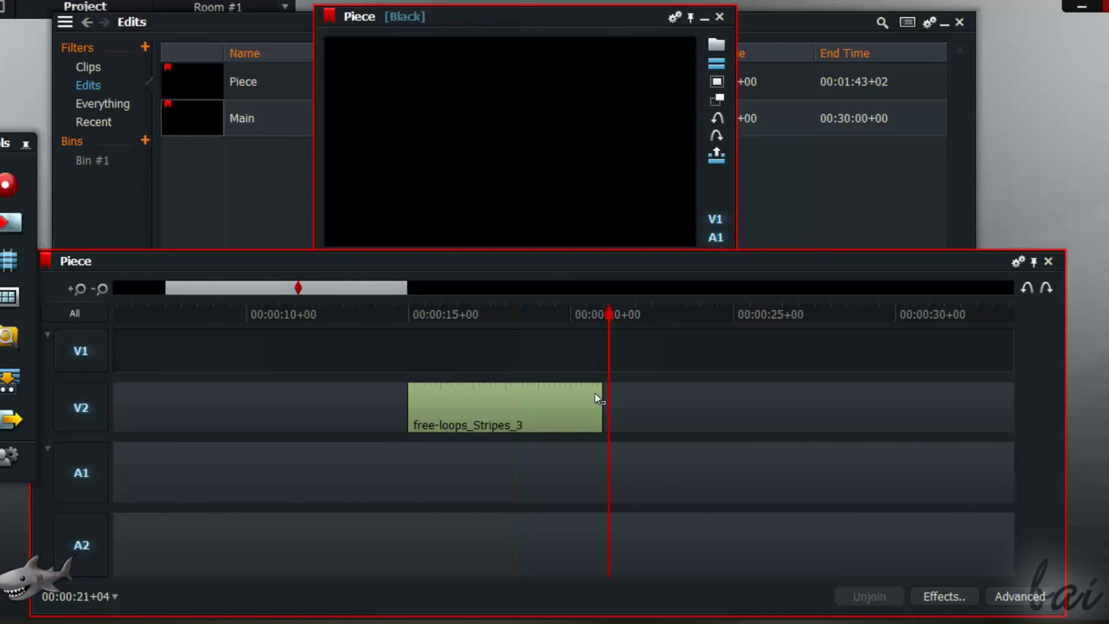
click(600, 397)
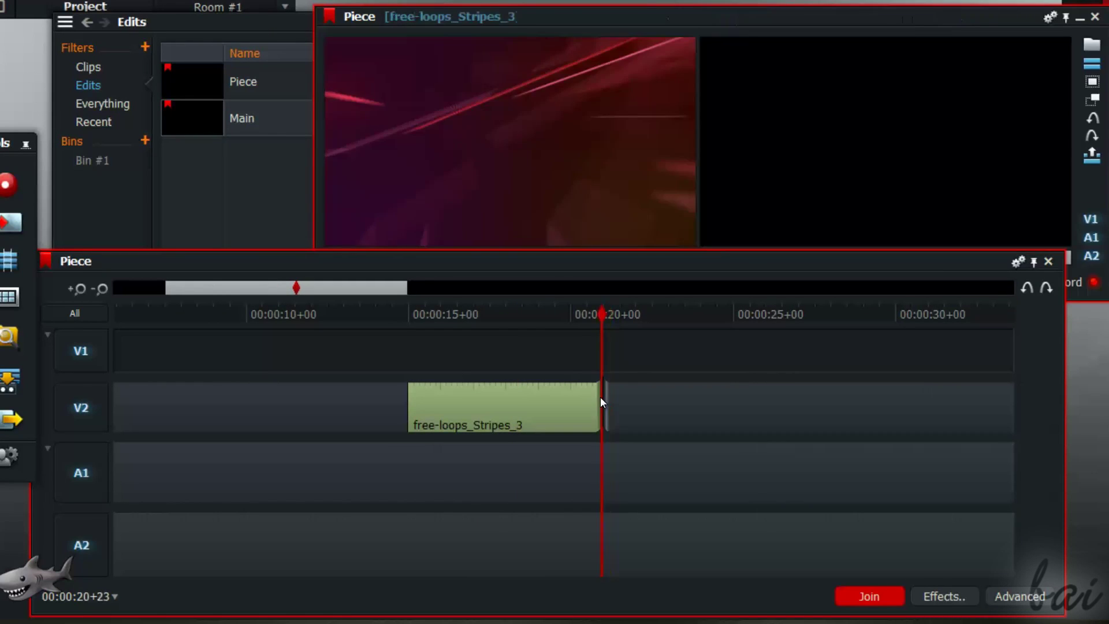
drag(637, 401, 773, 425)
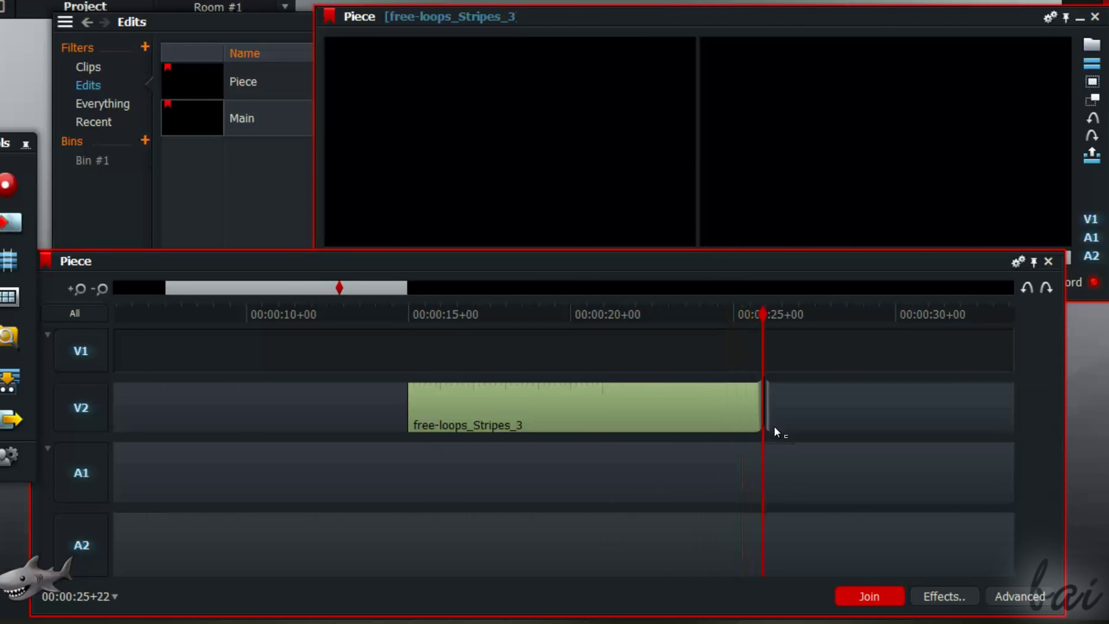
drag(774, 425, 775, 424)
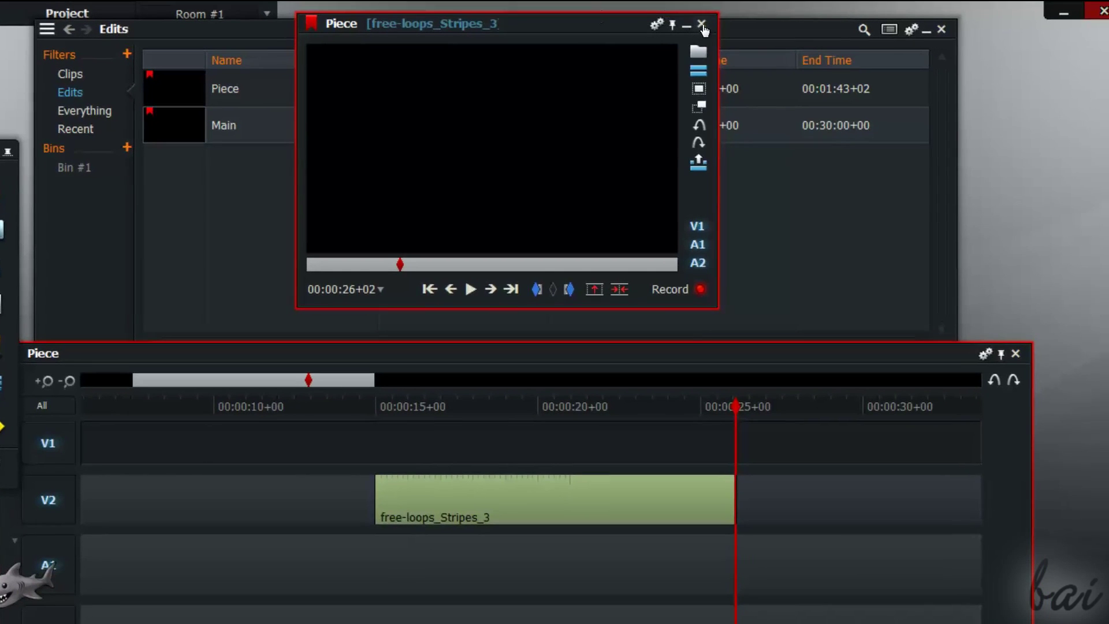
- Close the Piece viewer and timeline, then switch the bin from Clips back to Edits
click(706, 23)
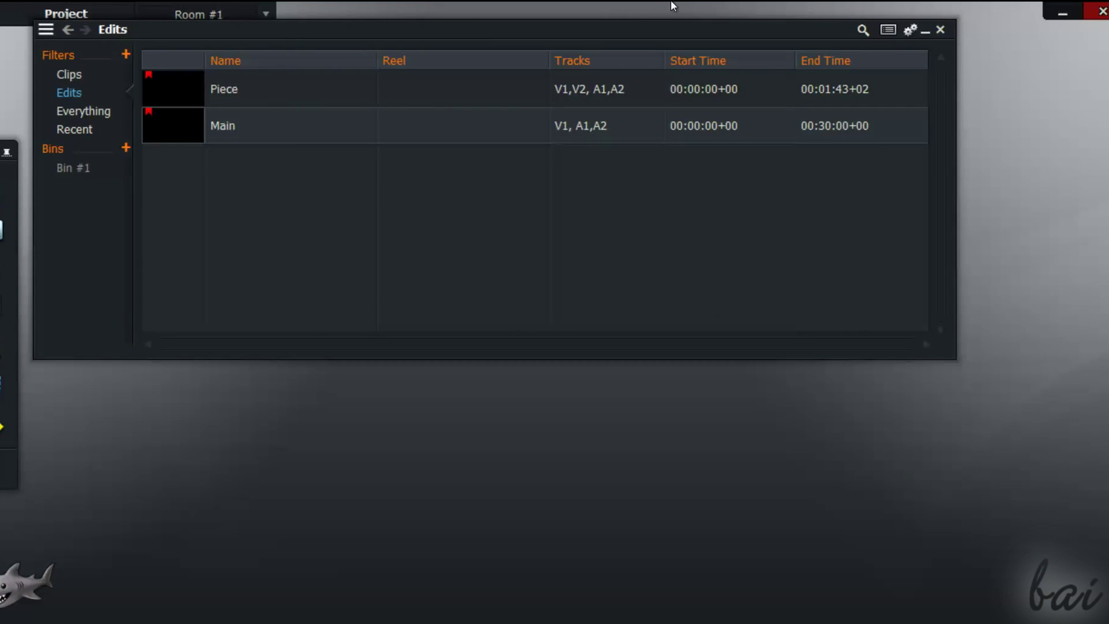
click(76, 81)
click(75, 93)
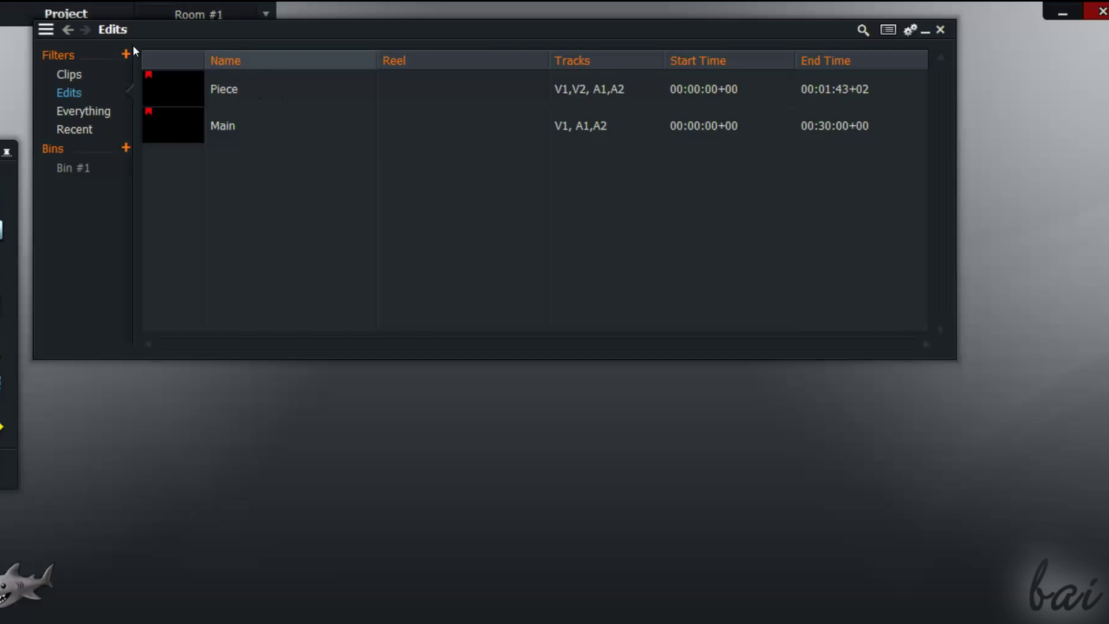
- Open the Main edit, place the Piece edit onto its timeline, and zoom in twice
double_click(199, 122)
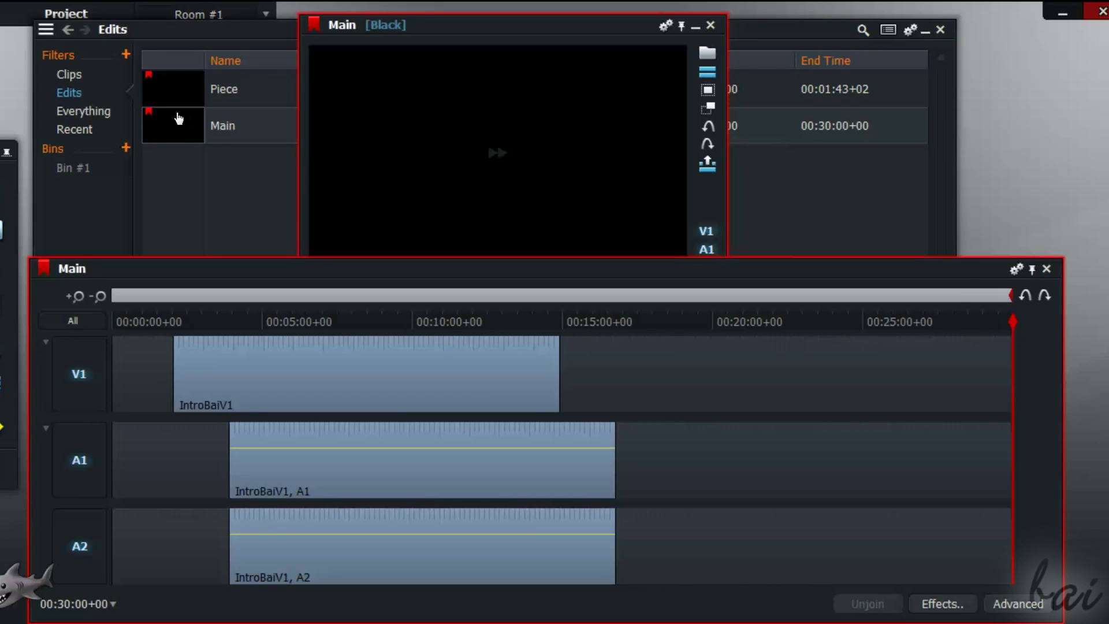
click(181, 88)
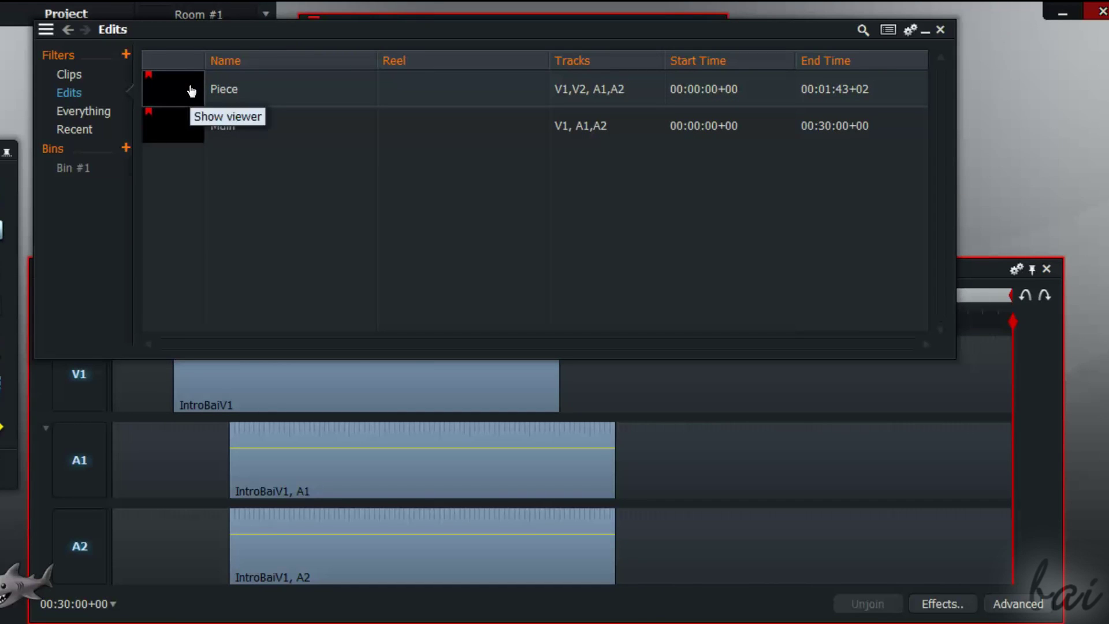
mouse_move(190, 92)
mouse_down()
mouse_move(523, 292)
mouse_move(658, 407)
mouse_move(731, 447)
mouse_up()
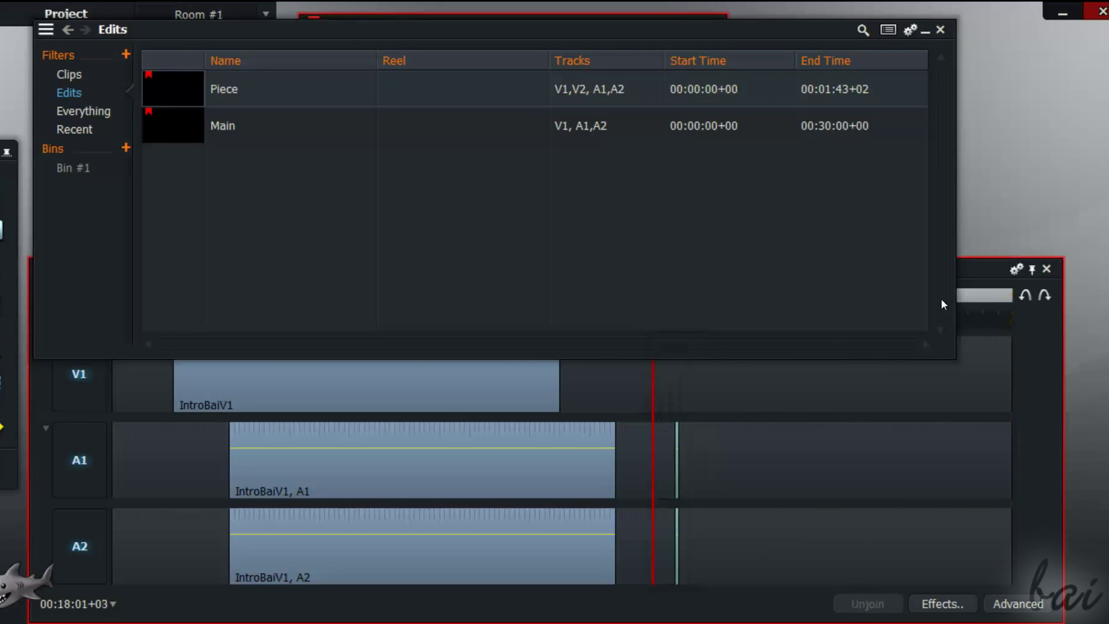
click(962, 266)
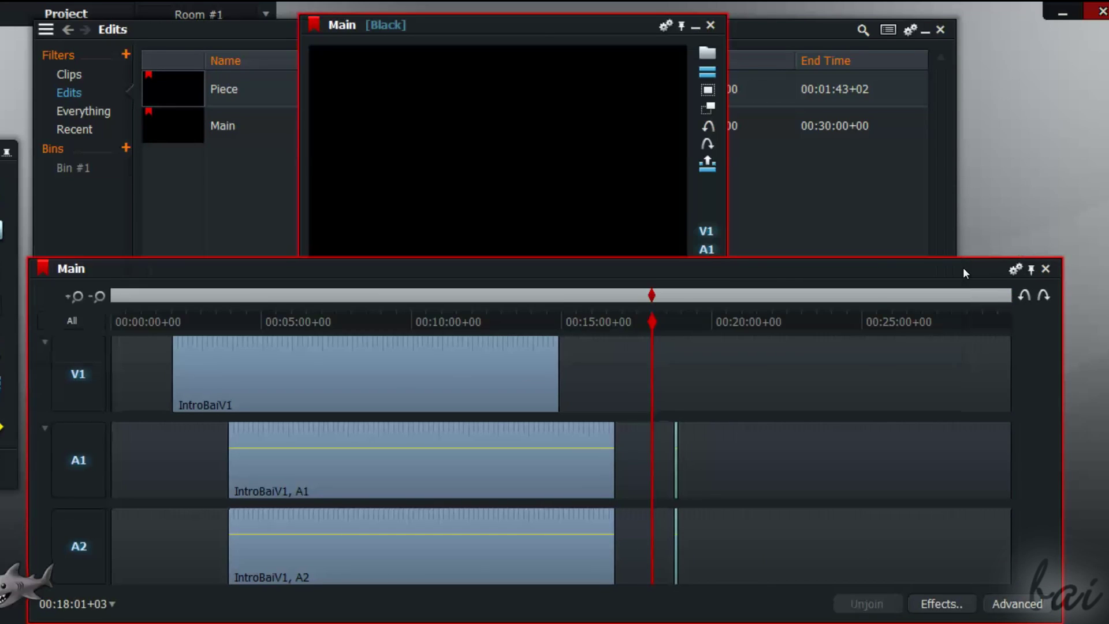
click(78, 296)
click(78, 297)
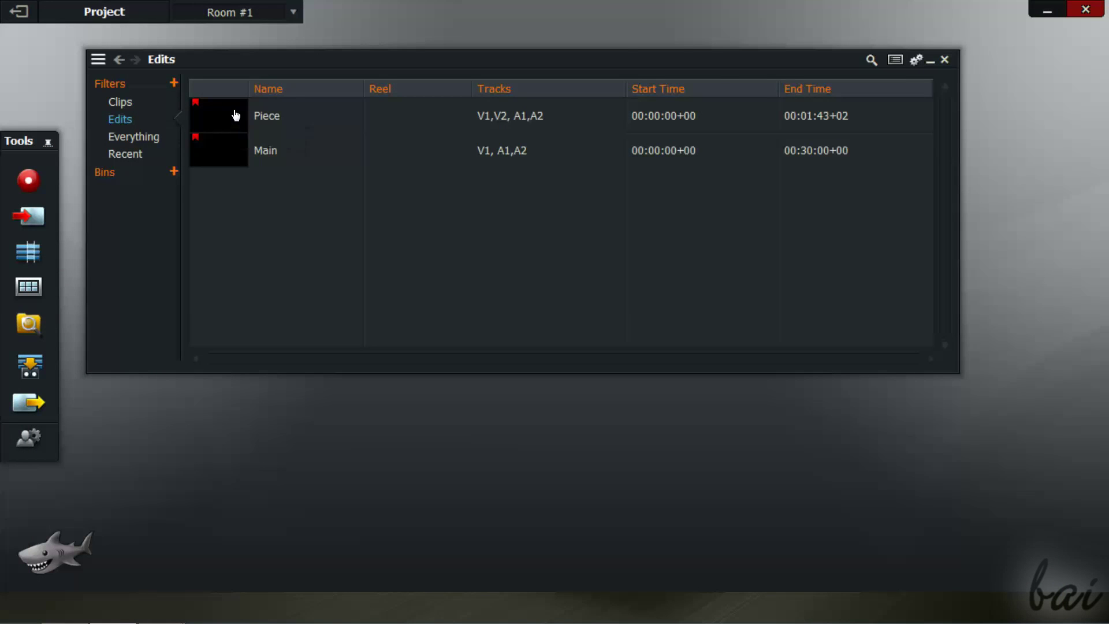
- Show the Piece edit as a viewer only, without its timeline, moved to the right
click(236, 115)
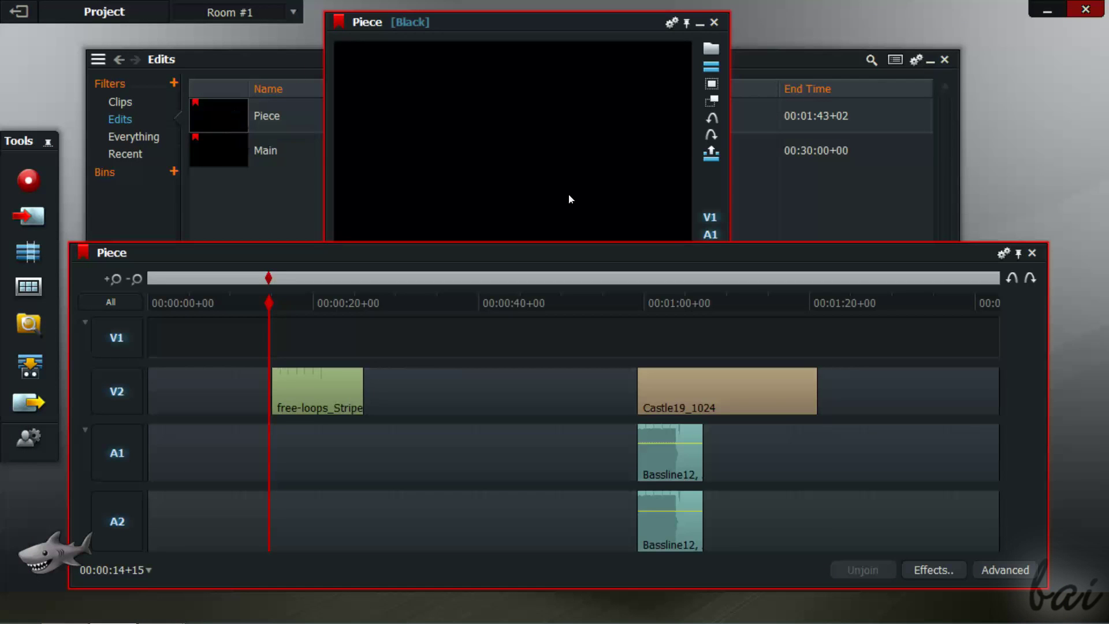
click(715, 68)
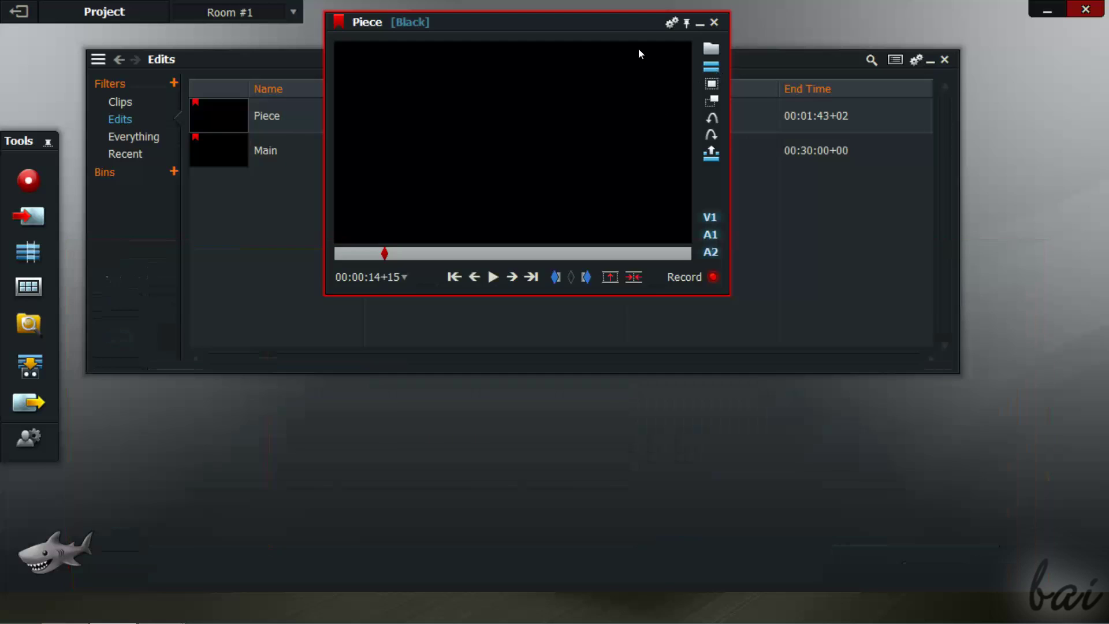
drag(521, 23, 741, 48)
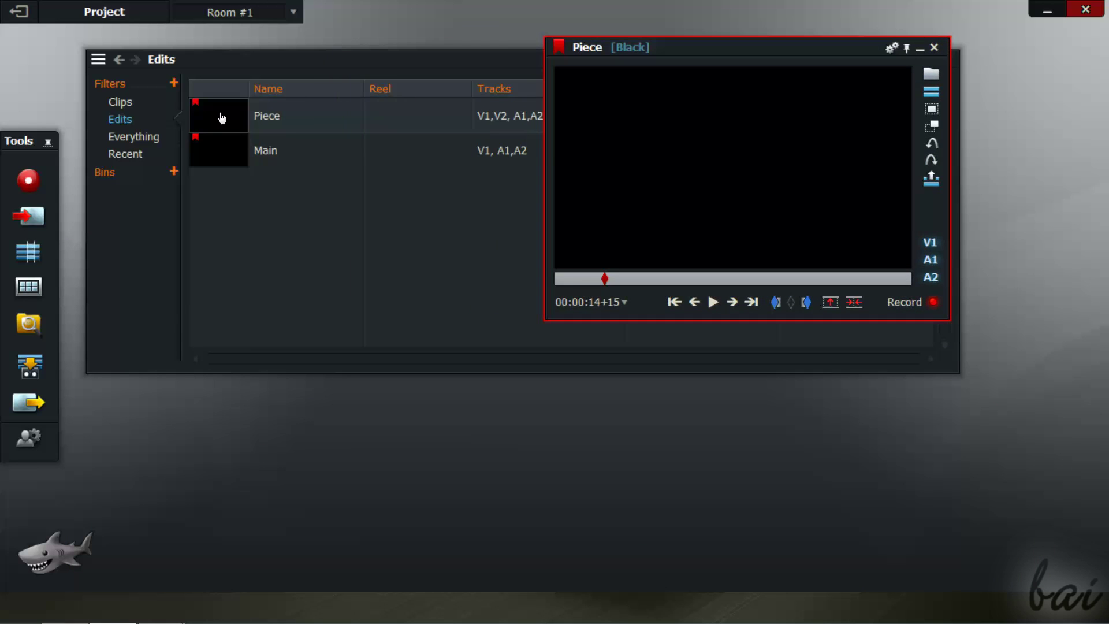
- Open a Main viewer below it and resize the Piece viewer window
click(204, 159)
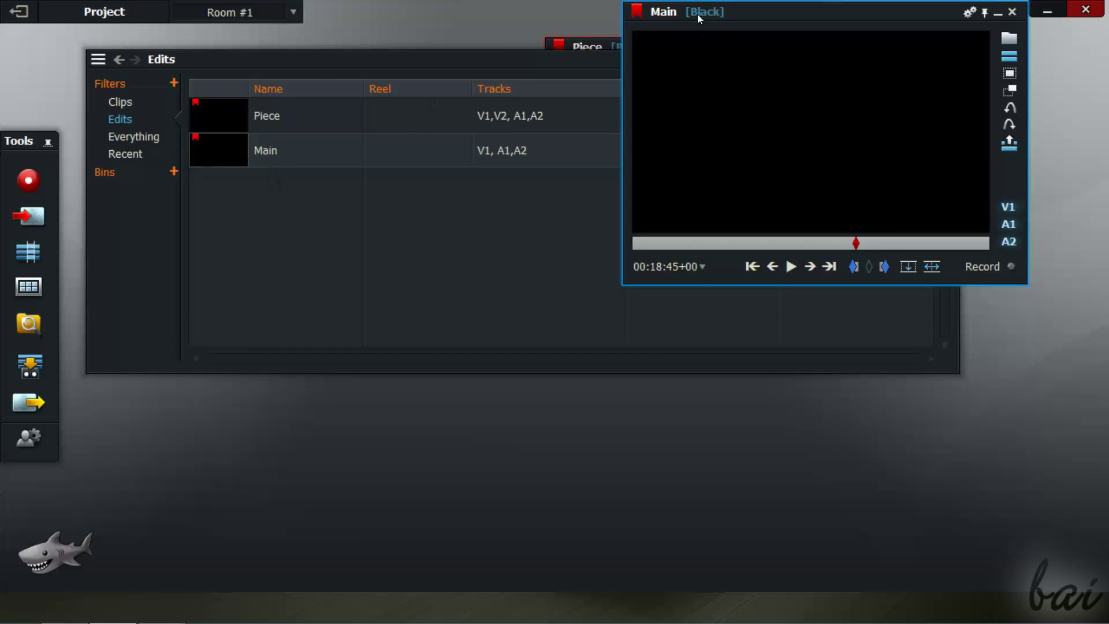
drag(698, 14, 694, 221)
drag(682, 36, 677, 84)
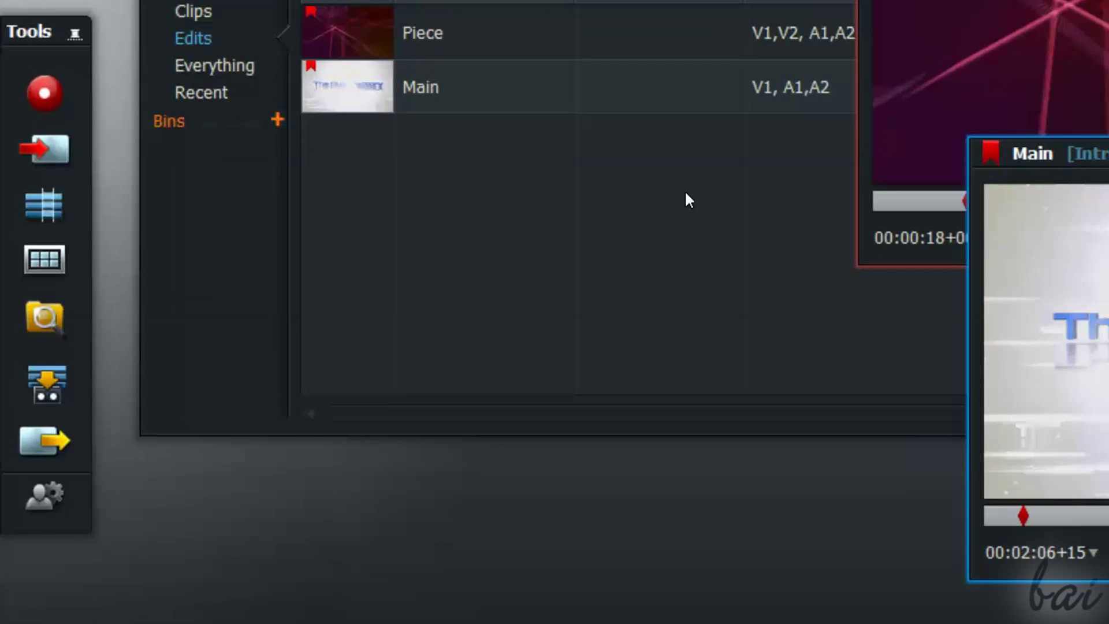
- Set the export to the Main edit at 24 fps and 720p, saving to the Desktop
click(35, 450)
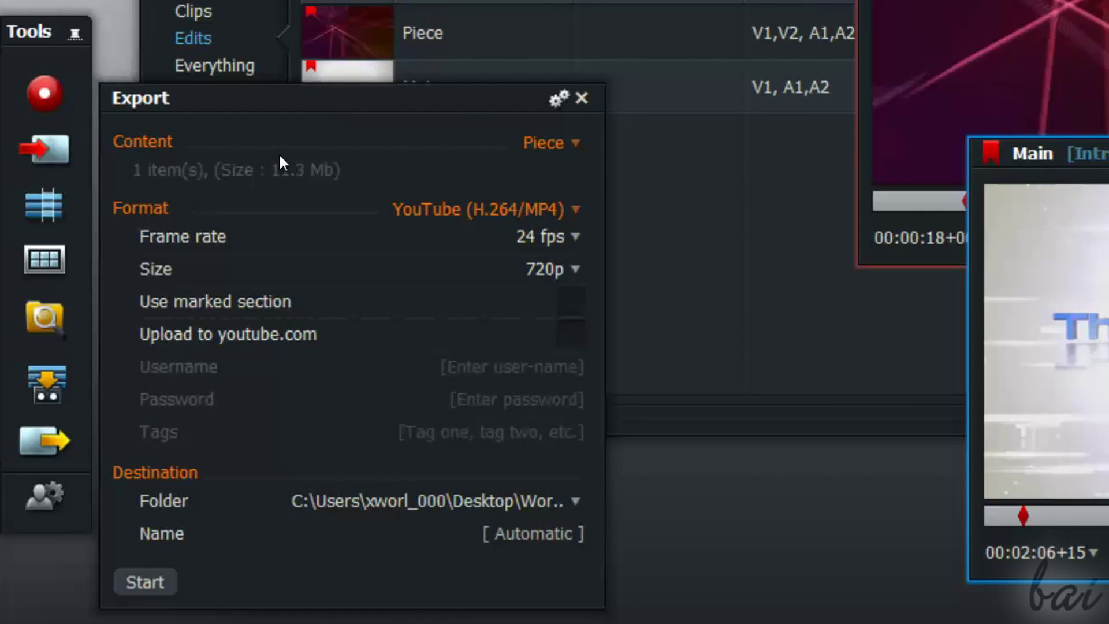
click(575, 146)
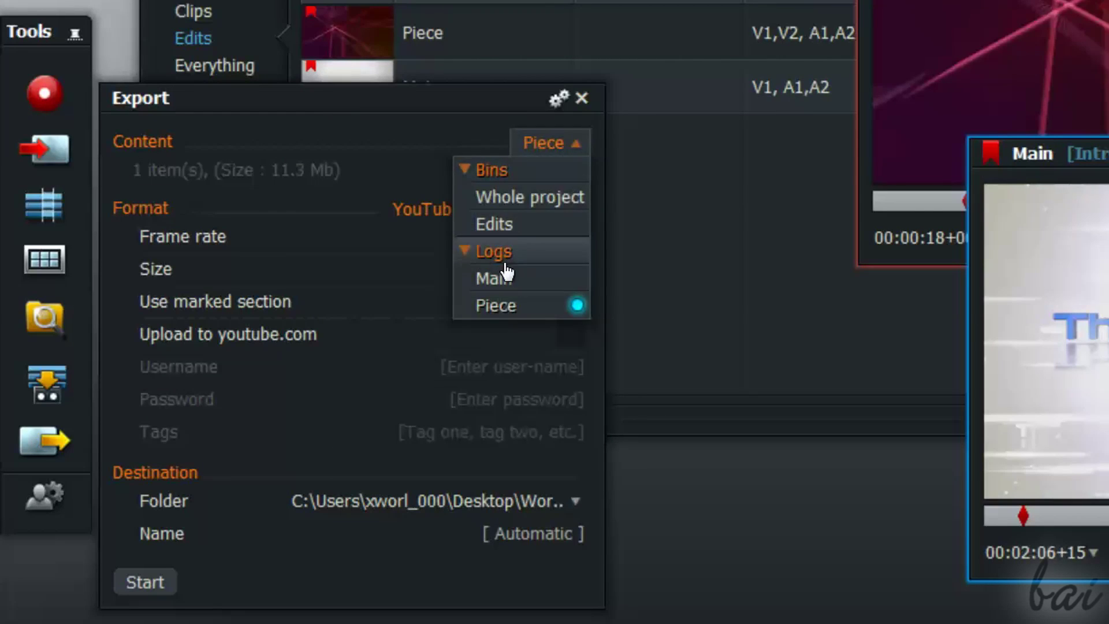
click(542, 282)
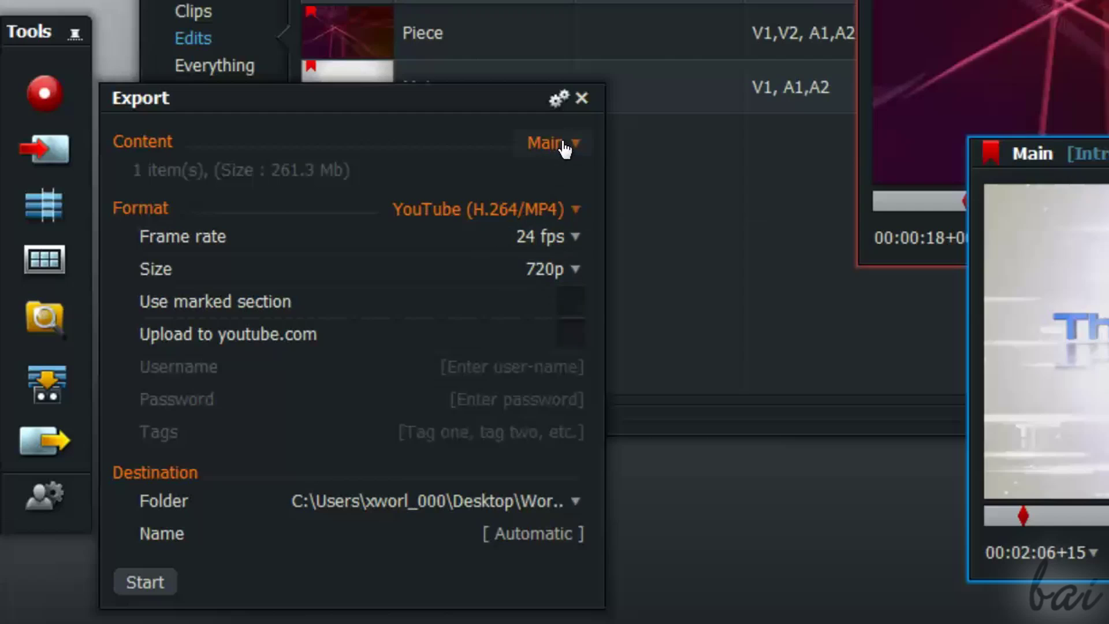
click(563, 239)
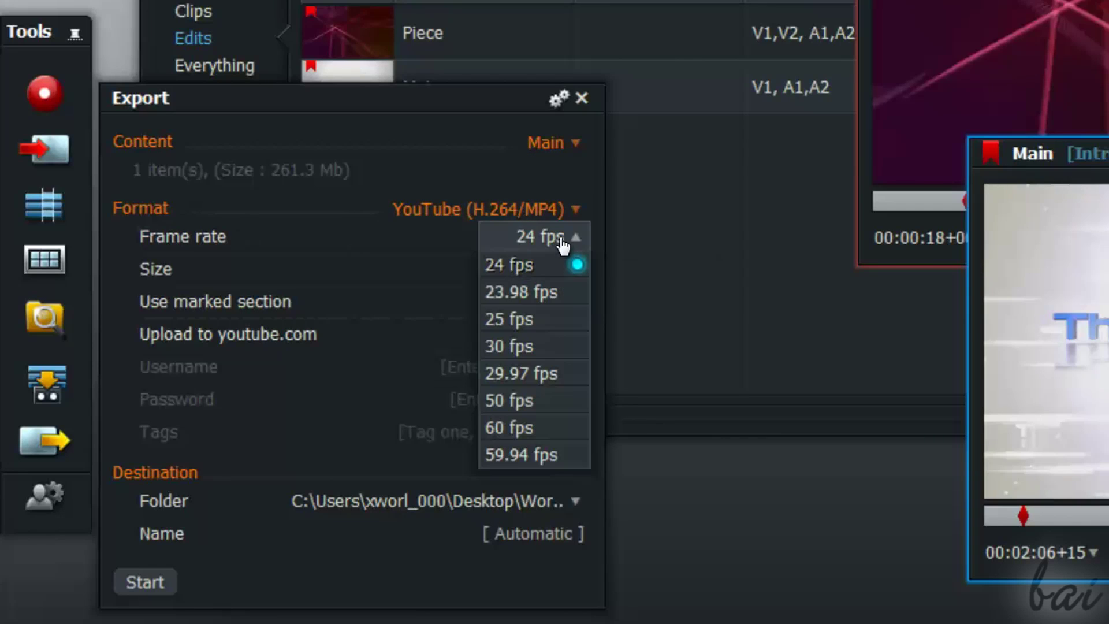
click(572, 266)
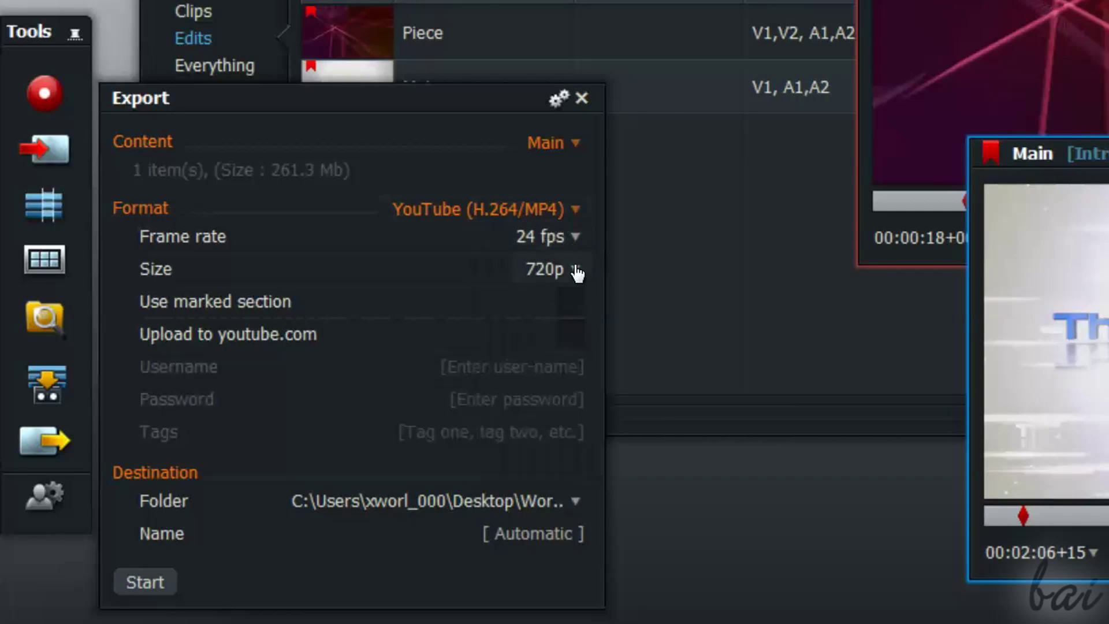
click(568, 270)
click(566, 270)
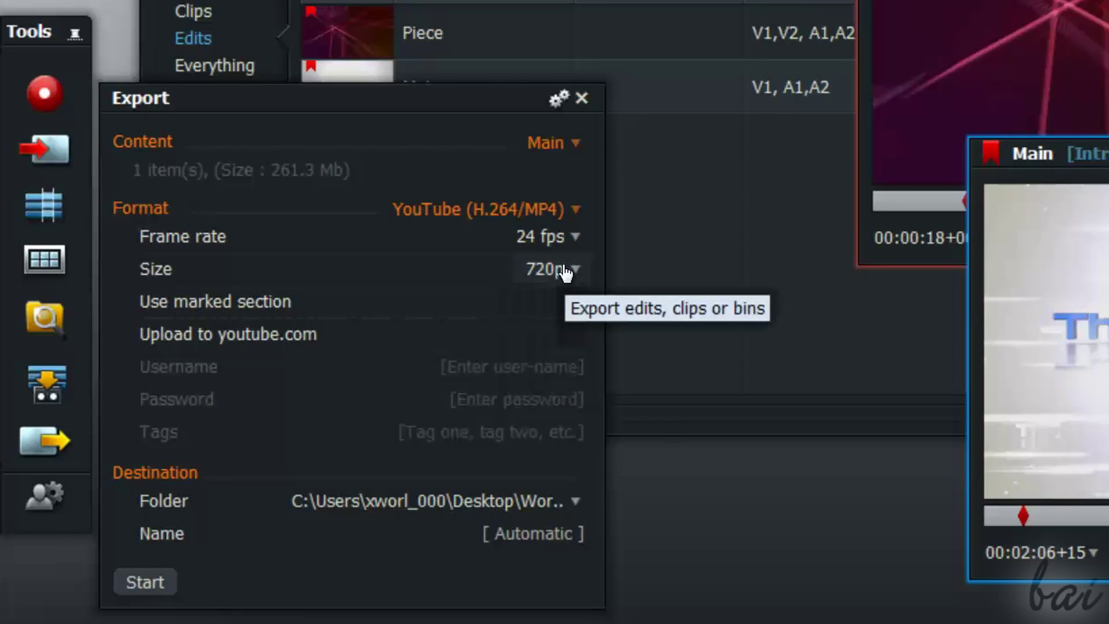
click(456, 502)
click(476, 535)
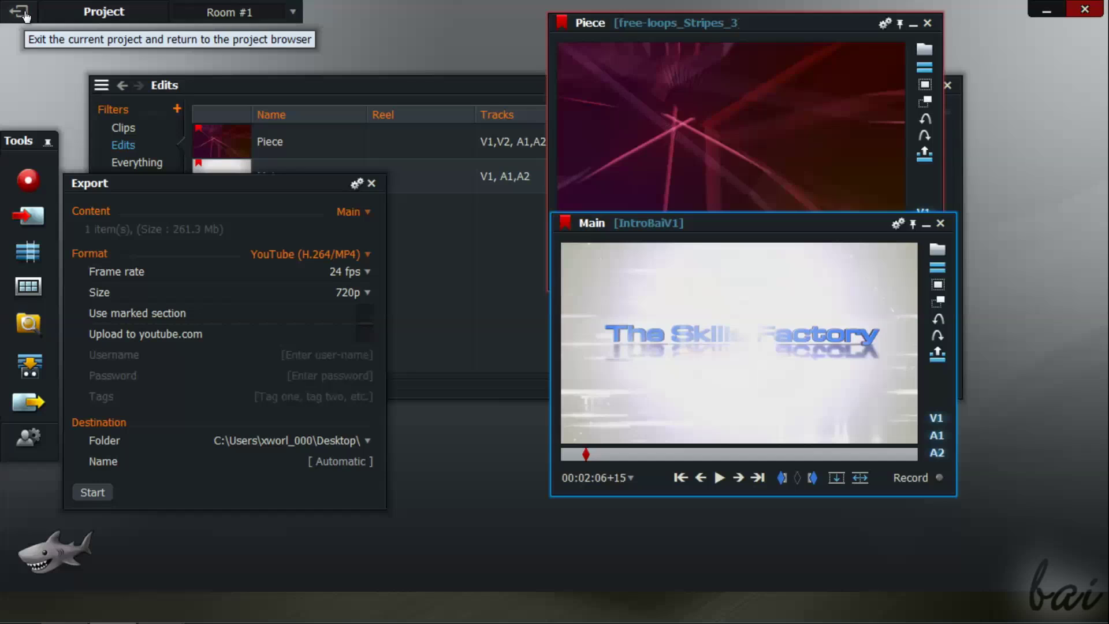
- Exit the project, returning to the Projects Browser listing Project, Test and Tut
click(25, 15)
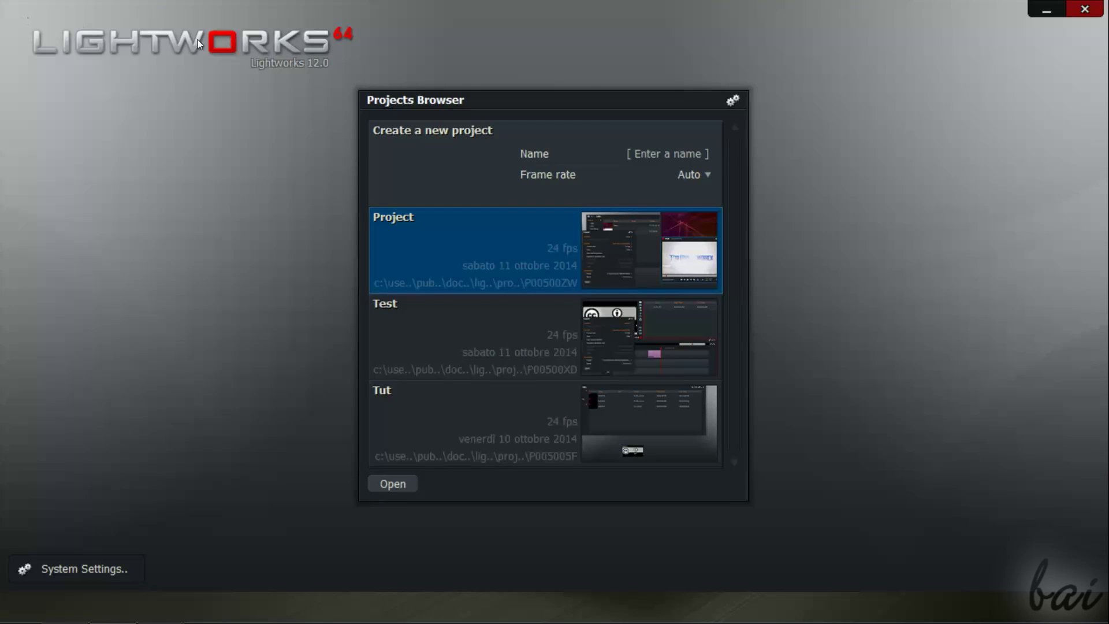